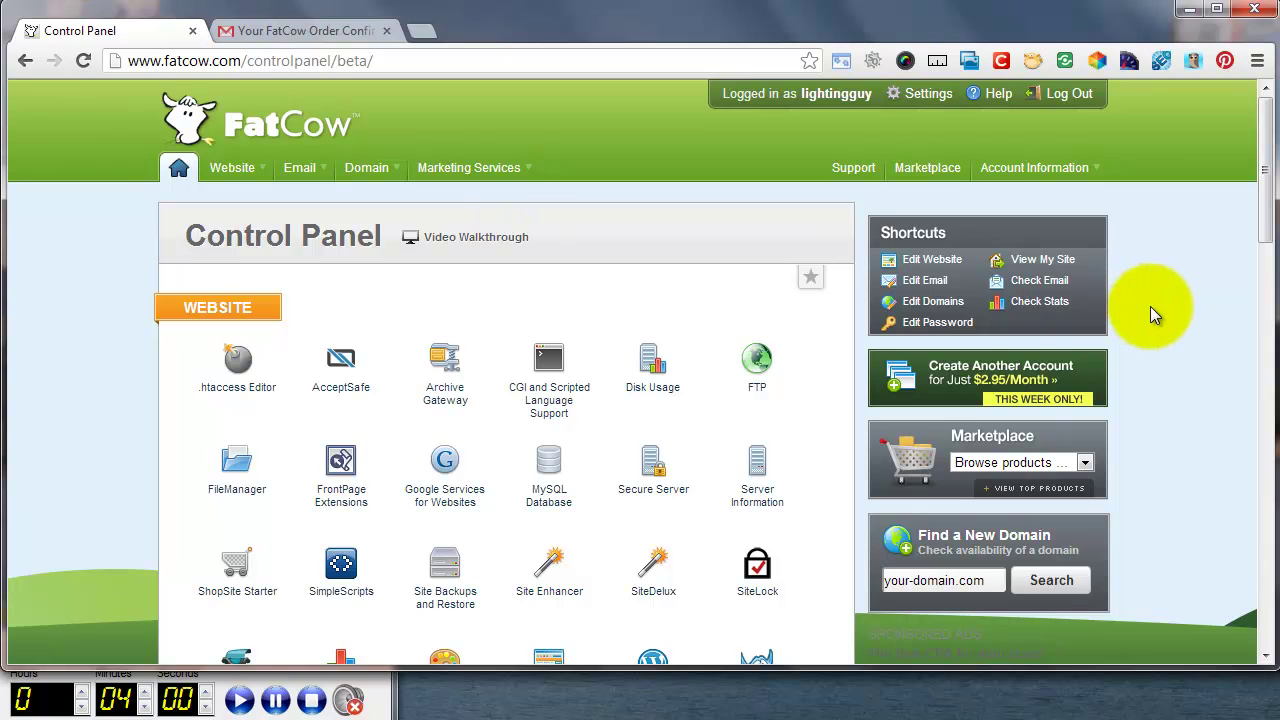
- Open the Weebly Drag and Drop Builder from the website tools of the hosting control panel
{"action": "scroll", "coordinate": [1150, 306], "scroll_direction": "down", "scroll_amount": 10}
{"action": "scroll", "coordinate": [1150, 306], "scroll_direction": "down", "scroll_amount": 5}
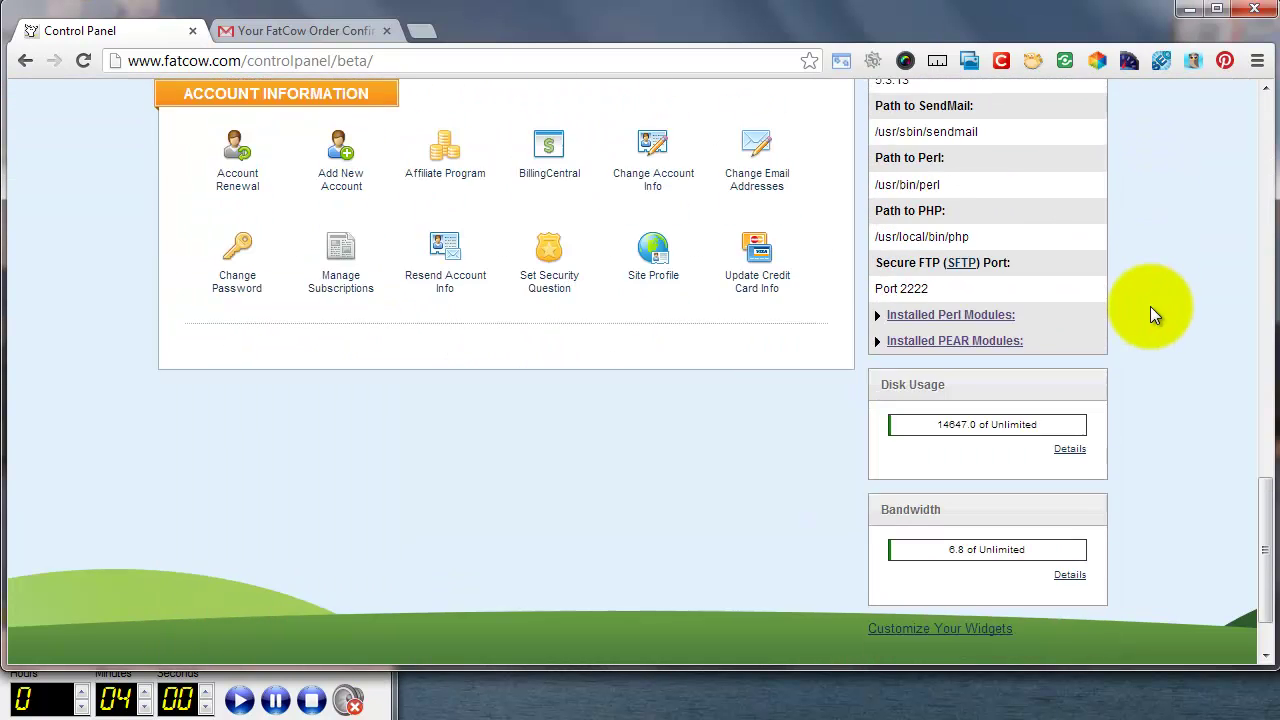
{"action": "scroll", "coordinate": [1150, 306], "scroll_direction": "up", "scroll_amount": 15}
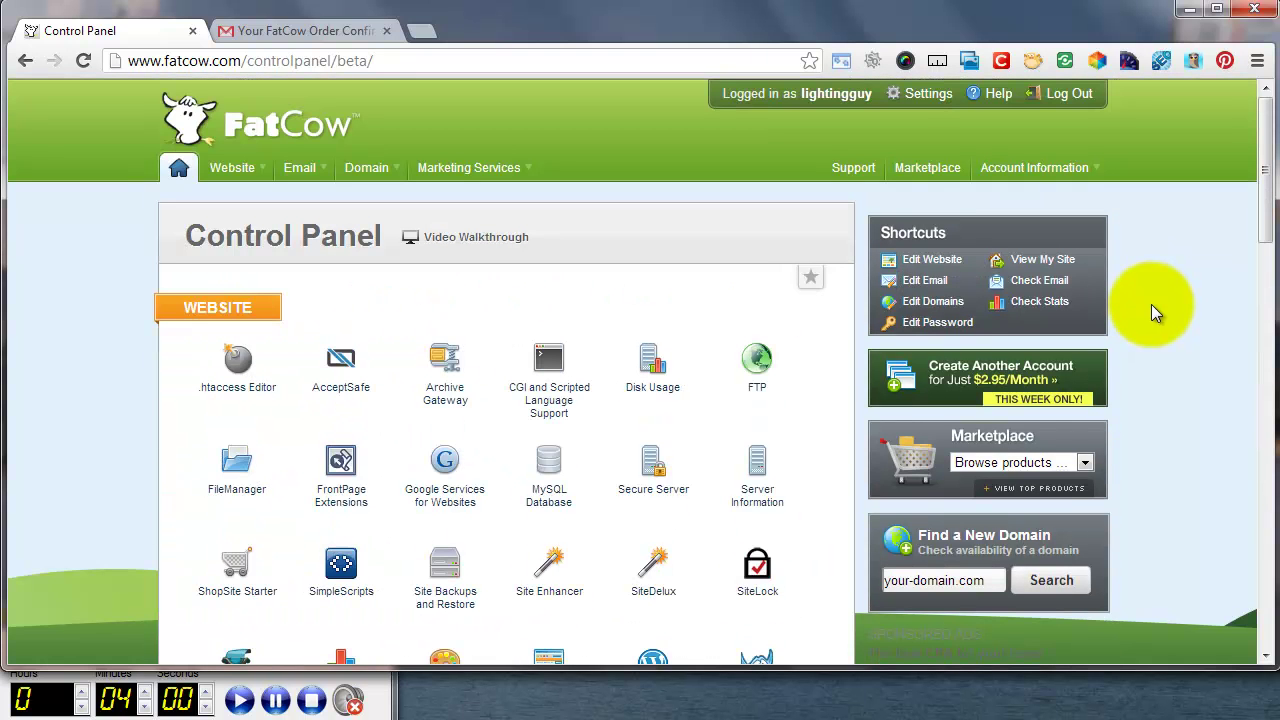
{"action": "scroll", "coordinate": [1151, 304], "scroll_direction": "down", "scroll_amount": 2}
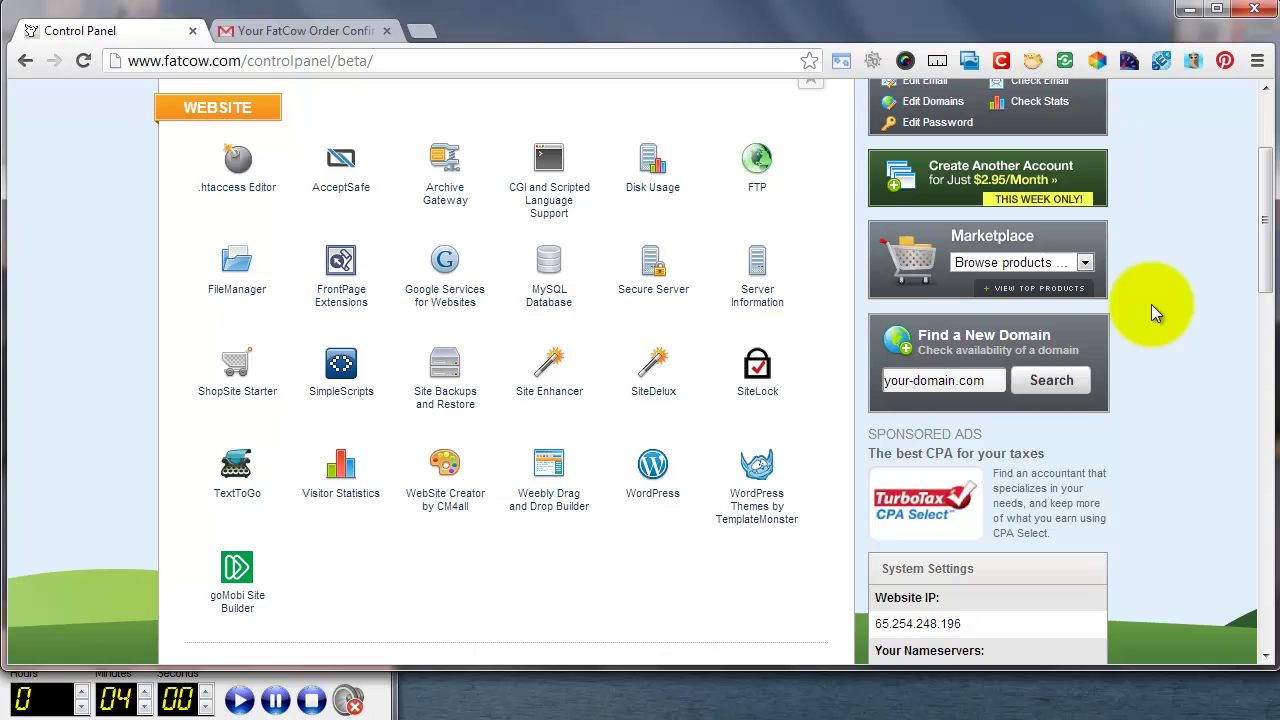
{"action": "scroll", "coordinate": [446, 209], "scroll_direction": "up", "scroll_amount": 4}
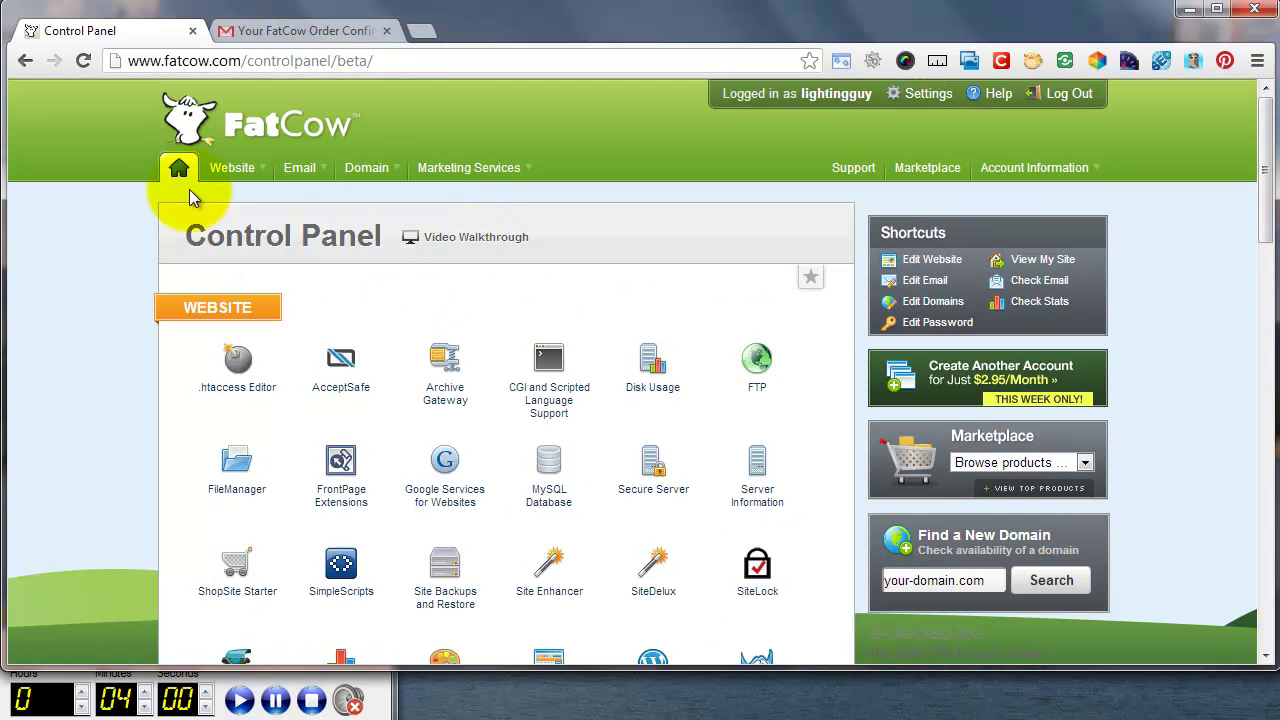
{"action": "scroll", "coordinate": [279, 313], "scroll_direction": "down", "scroll_amount": 2}
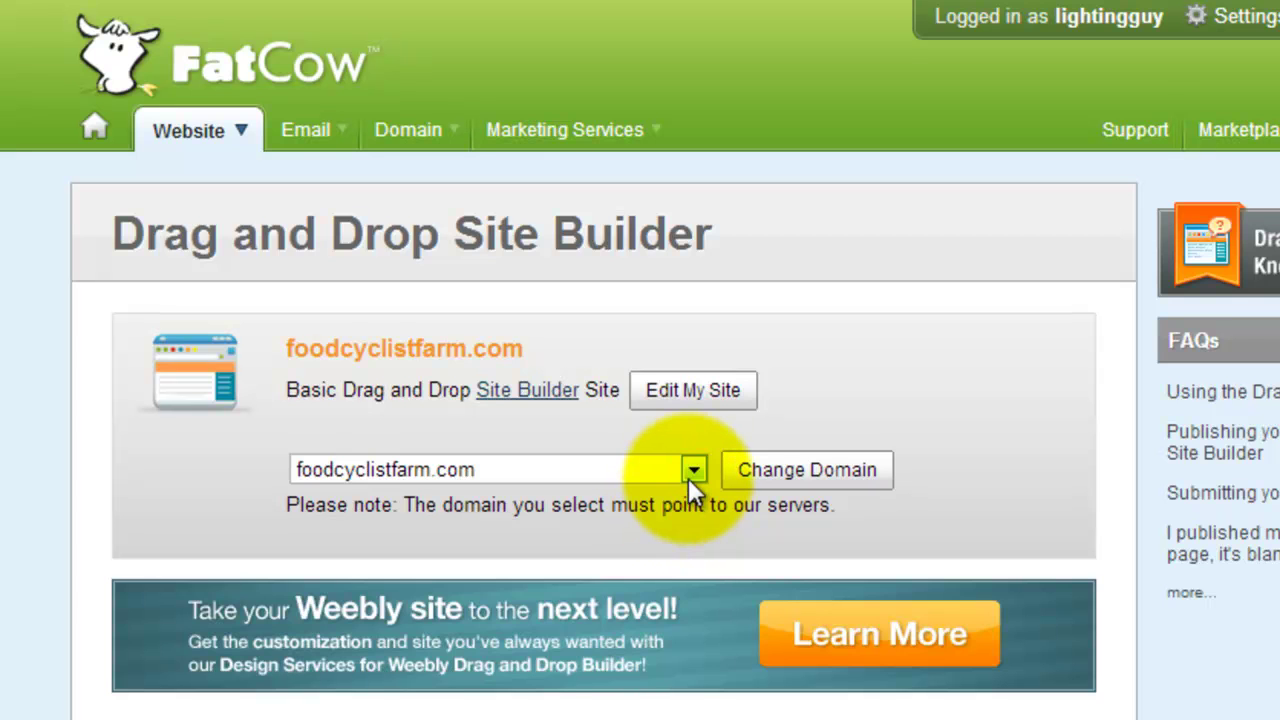
- Check the list of available domains, keep foodcyclistfarm.com, and open its site for editing
{"action": "left_click", "coordinate": [694, 470]}
{"action": "left_click", "coordinate": [696, 470]}
{"action": "left_click", "coordinate": [696, 470]}
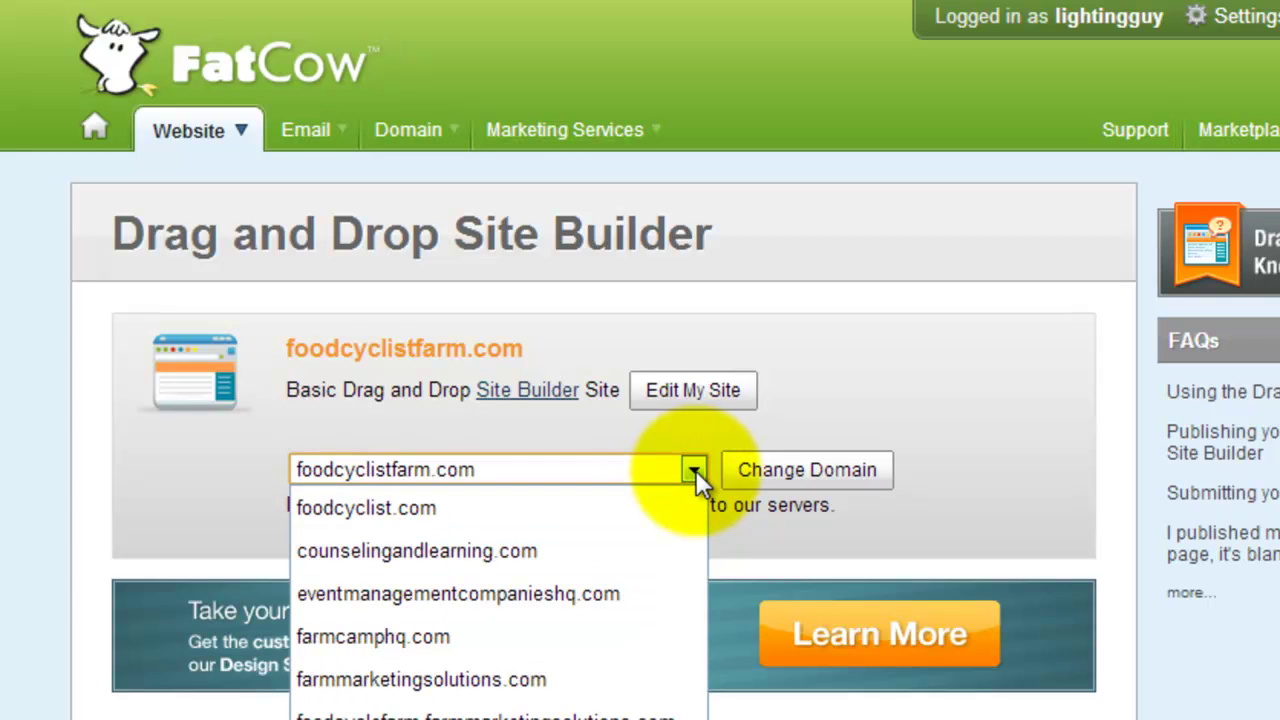
{"action": "left_click", "coordinate": [695, 468]}
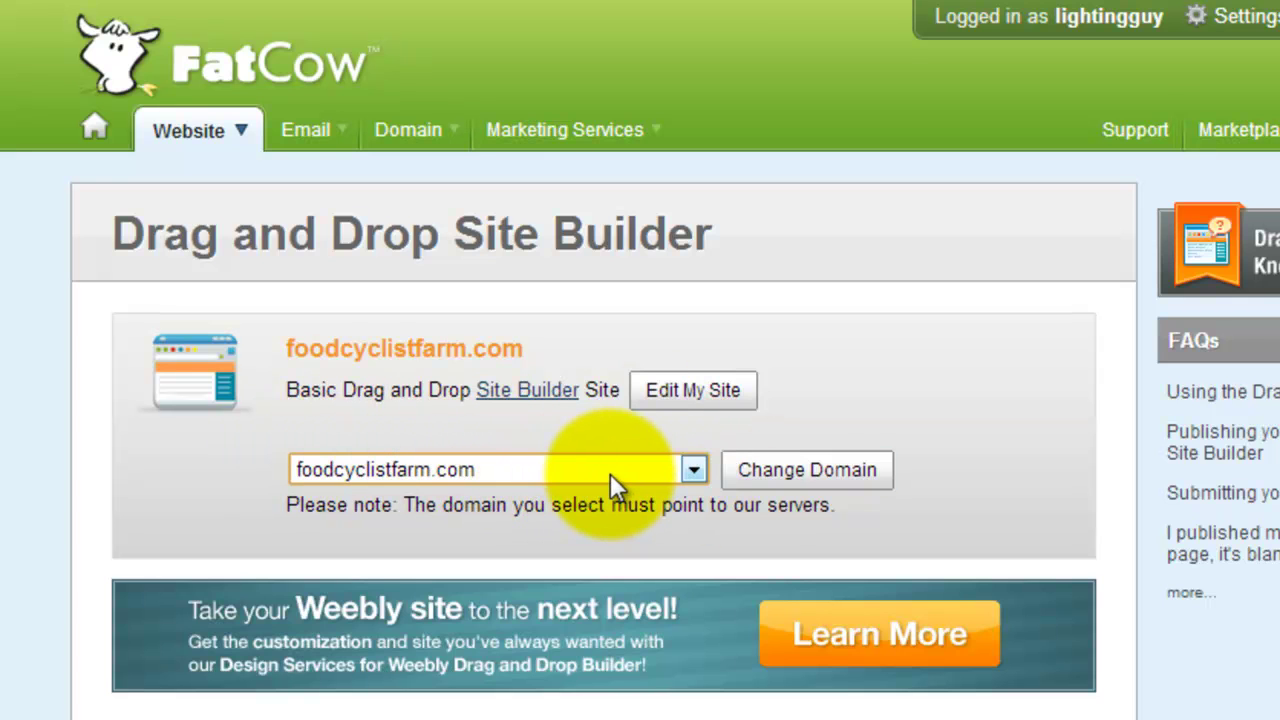
{"action": "left_click", "coordinate": [695, 400]}
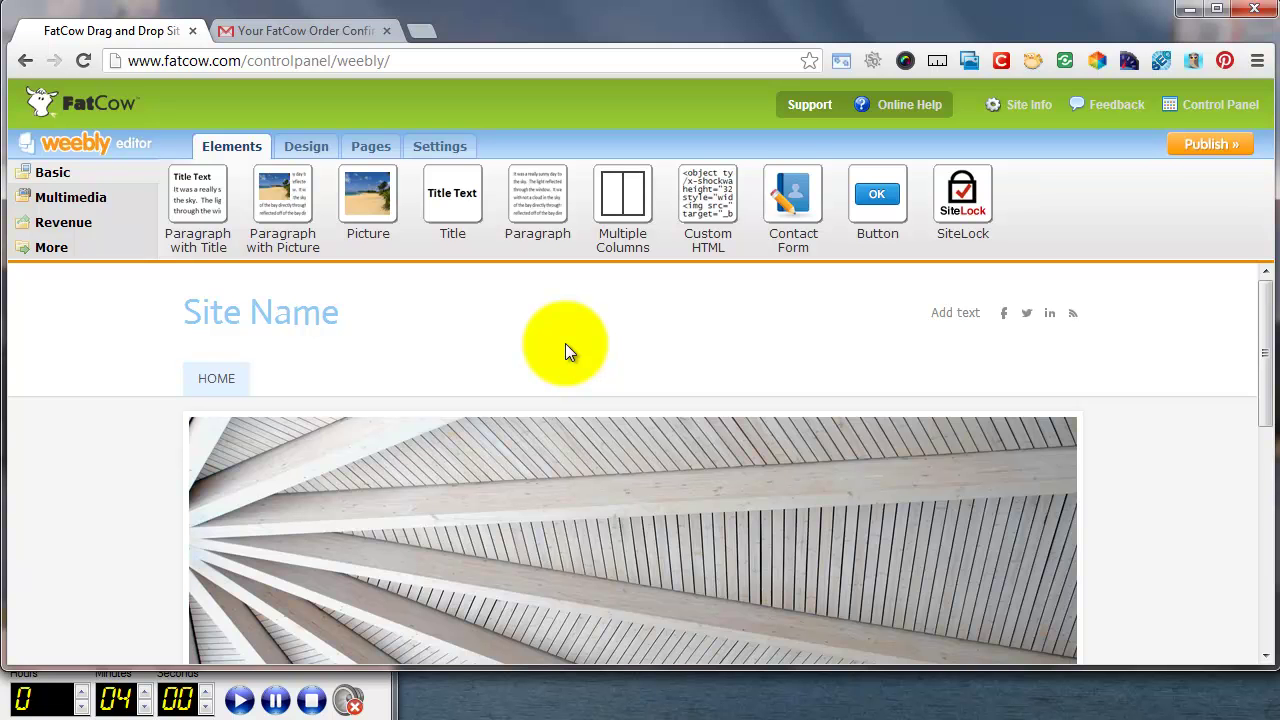
- Examine the blank home page template, from the site name and header image down to the empty content area
{"action": "scroll", "coordinate": [565, 343], "scroll_direction": "down", "scroll_amount": 6}
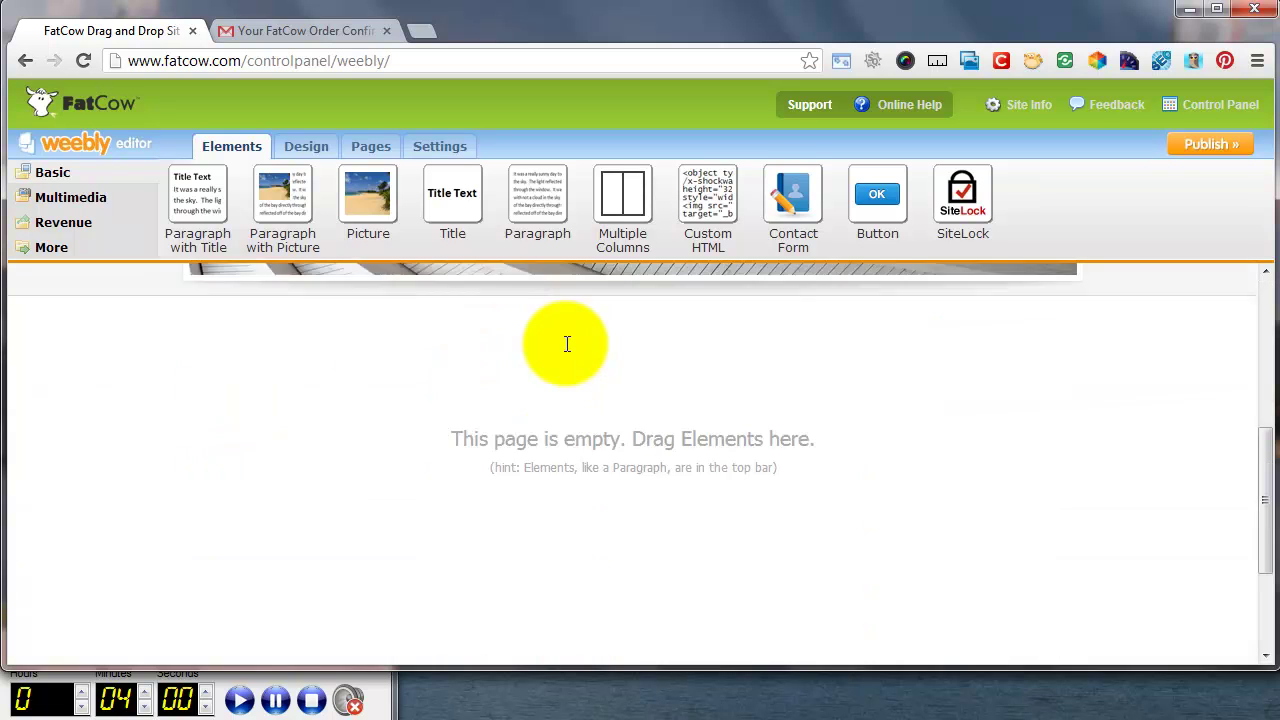
{"action": "scroll", "coordinate": [566, 350], "scroll_direction": "up", "scroll_amount": 6}
{"action": "scroll", "coordinate": [400, 379], "scroll_direction": "down", "scroll_amount": 7}
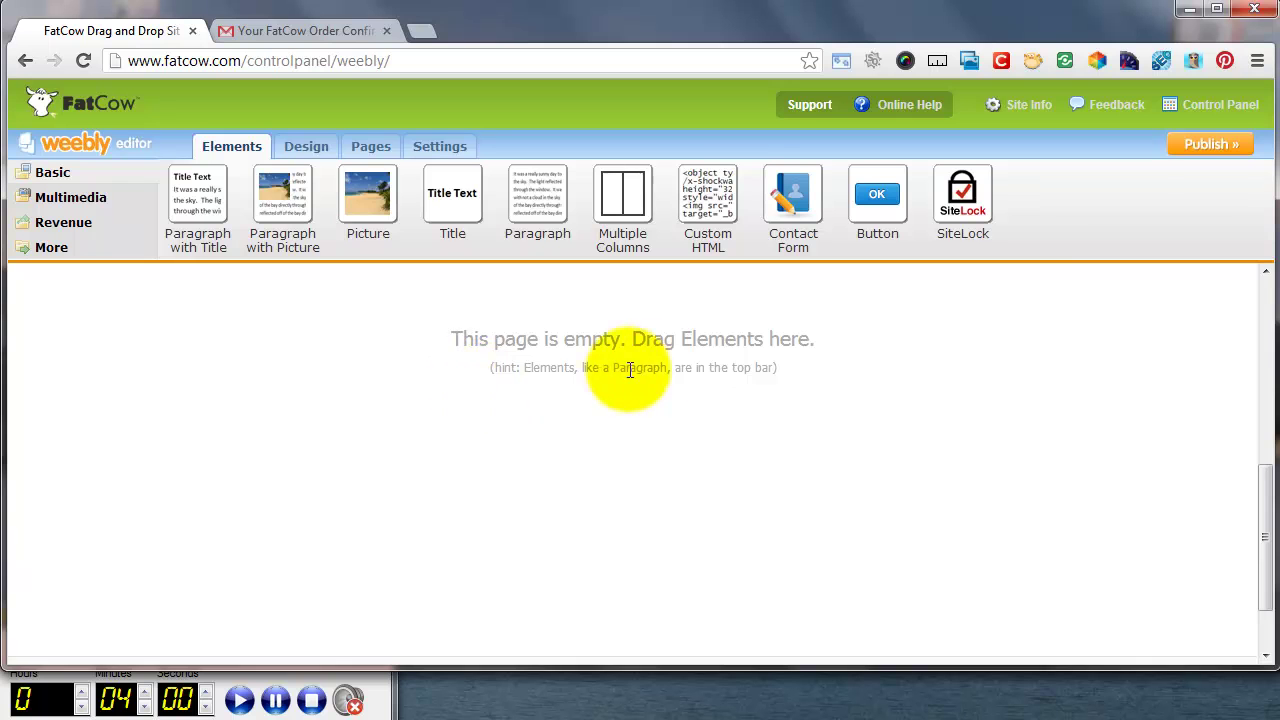
{"action": "scroll", "coordinate": [565, 400], "scroll_direction": "up", "scroll_amount": 6}
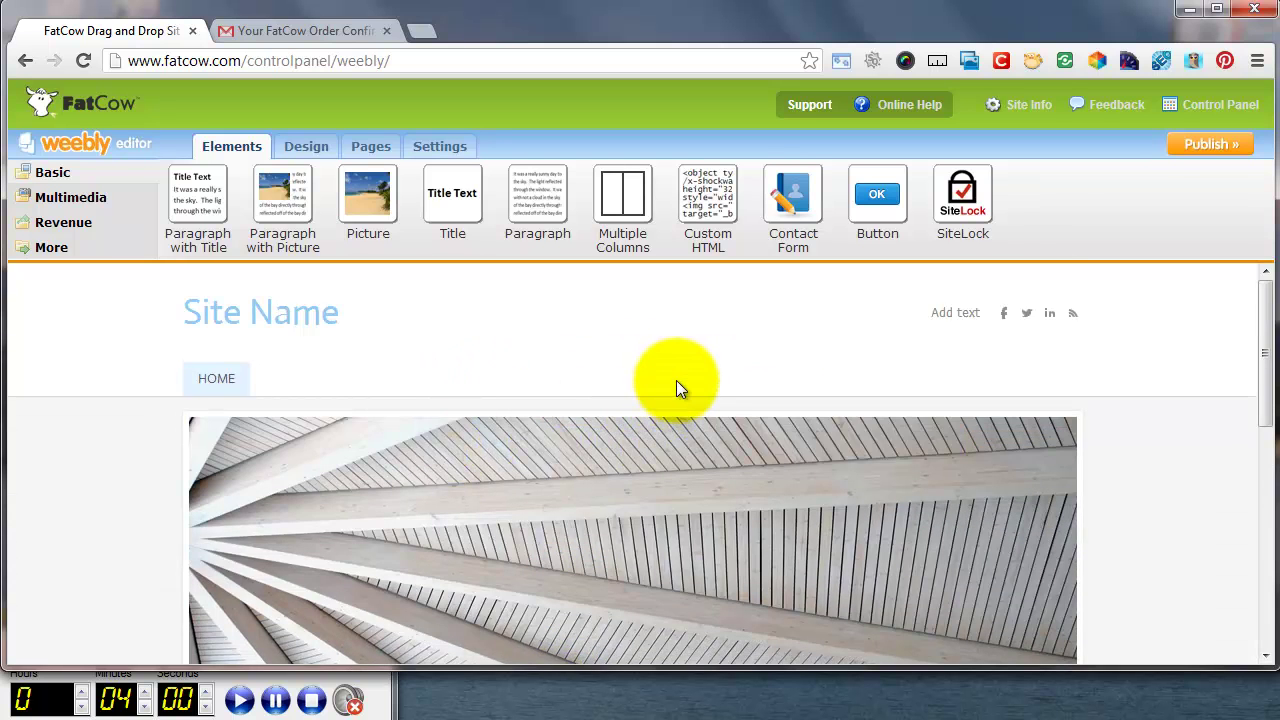
{"action": "scroll", "coordinate": [676, 385], "scroll_direction": "down", "scroll_amount": 3}
{"action": "scroll", "coordinate": [676, 385], "scroll_direction": "up", "scroll_amount": 2}
{"action": "scroll", "coordinate": [676, 385], "scroll_direction": "up", "scroll_amount": 1}
{"action": "scroll", "coordinate": [678, 385], "scroll_direction": "down", "scroll_amount": 4}
{"action": "scroll", "coordinate": [678, 387], "scroll_direction": "up", "scroll_amount": 2}
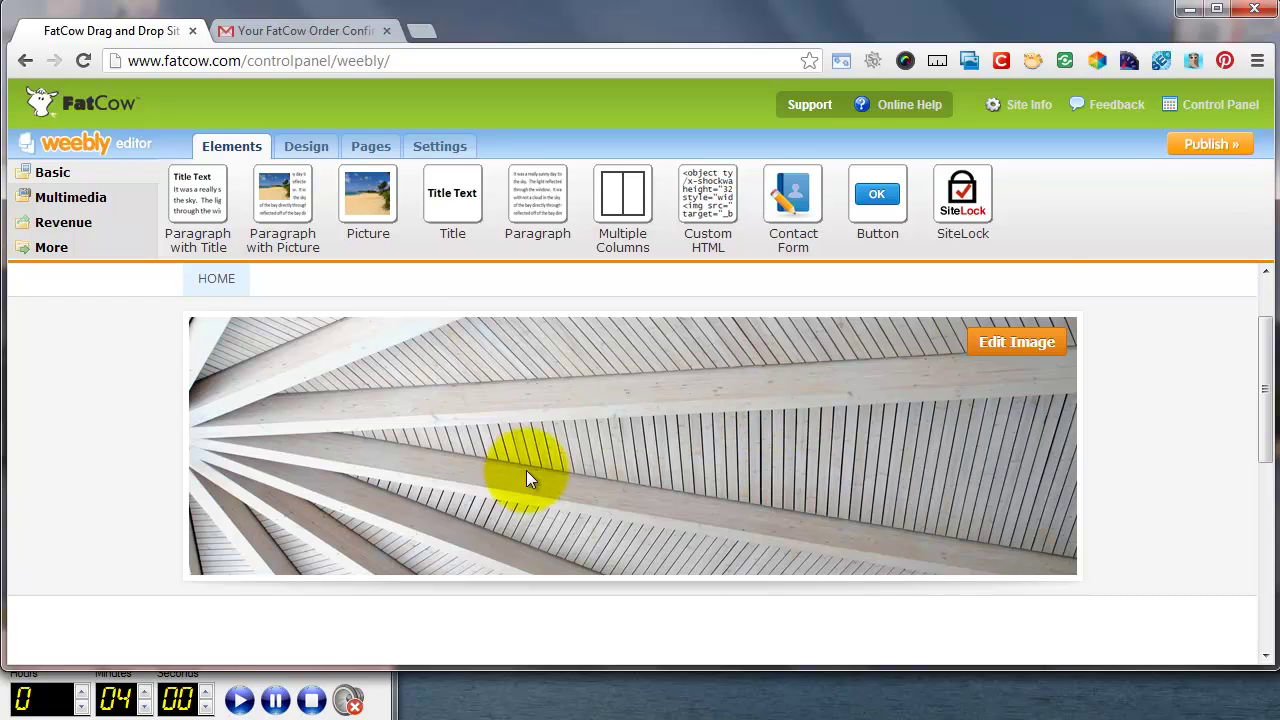
{"action": "scroll", "coordinate": [685, 478], "scroll_direction": "down", "scroll_amount": 1}
{"action": "scroll", "coordinate": [685, 478], "scroll_direction": "up", "scroll_amount": 2}
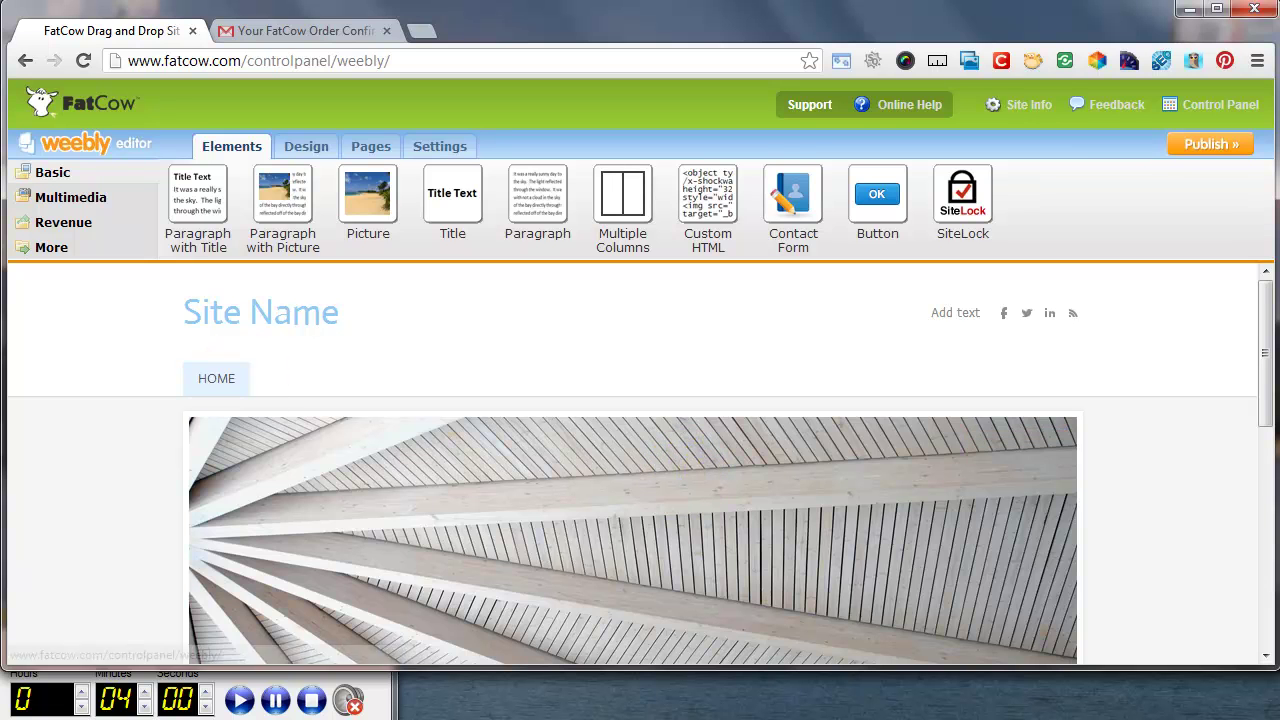
- Switch to Notepad, look over the prepared text in farm website tutorial content.txt, and minimise its window
{"action": "key", "text": "alt+Tab"}
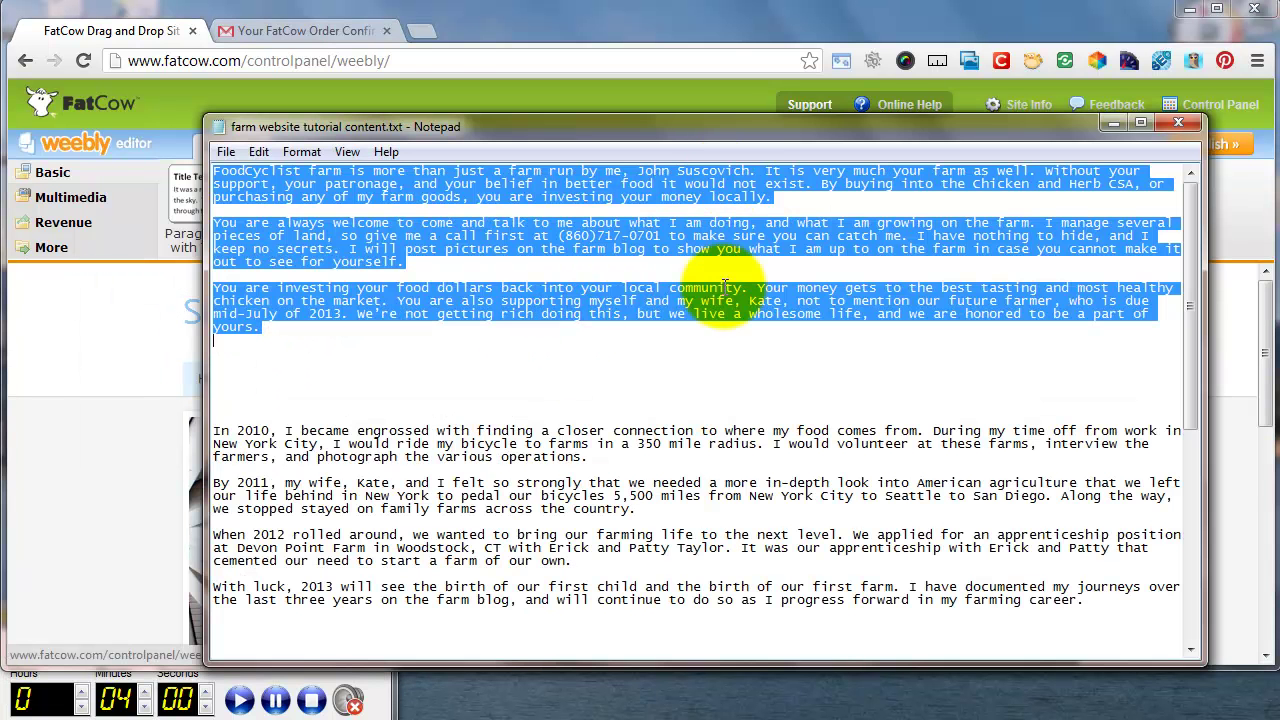
{"action": "scroll", "coordinate": [734, 432], "scroll_direction": "down", "scroll_amount": 3}
{"action": "scroll", "coordinate": [735, 438], "scroll_direction": "up", "scroll_amount": 3}
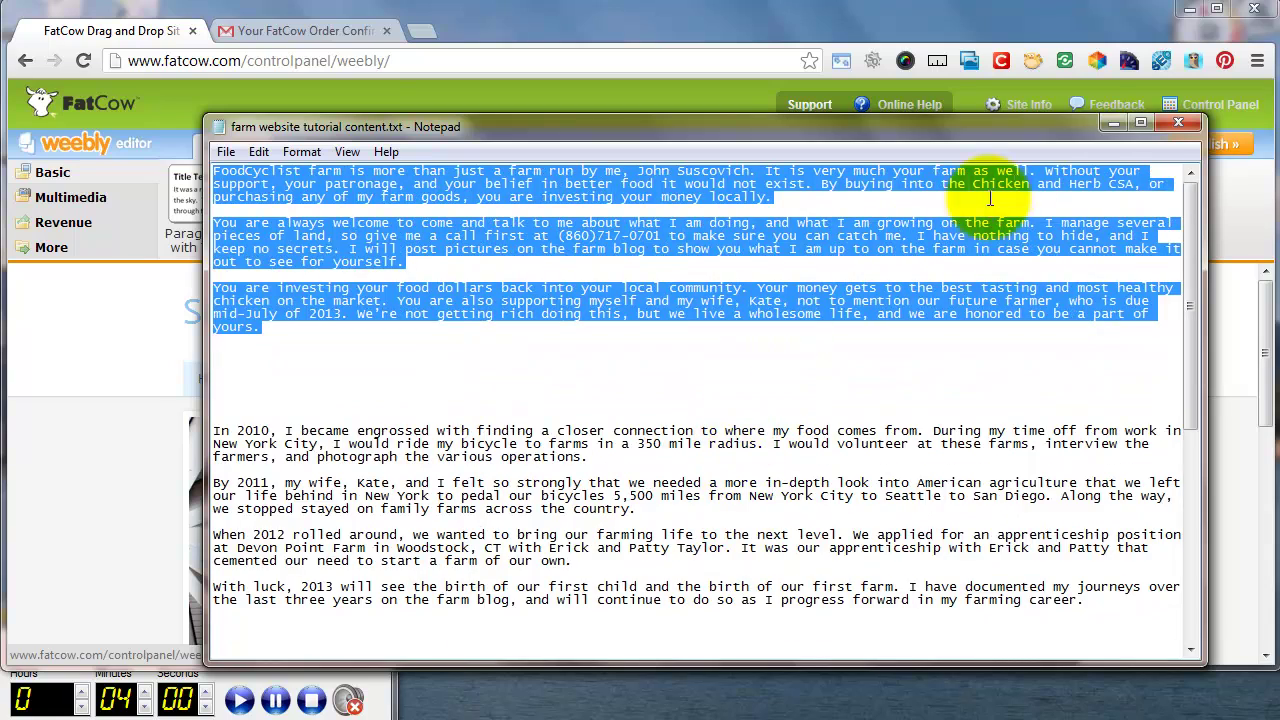
{"action": "left_click", "coordinate": [1108, 123]}
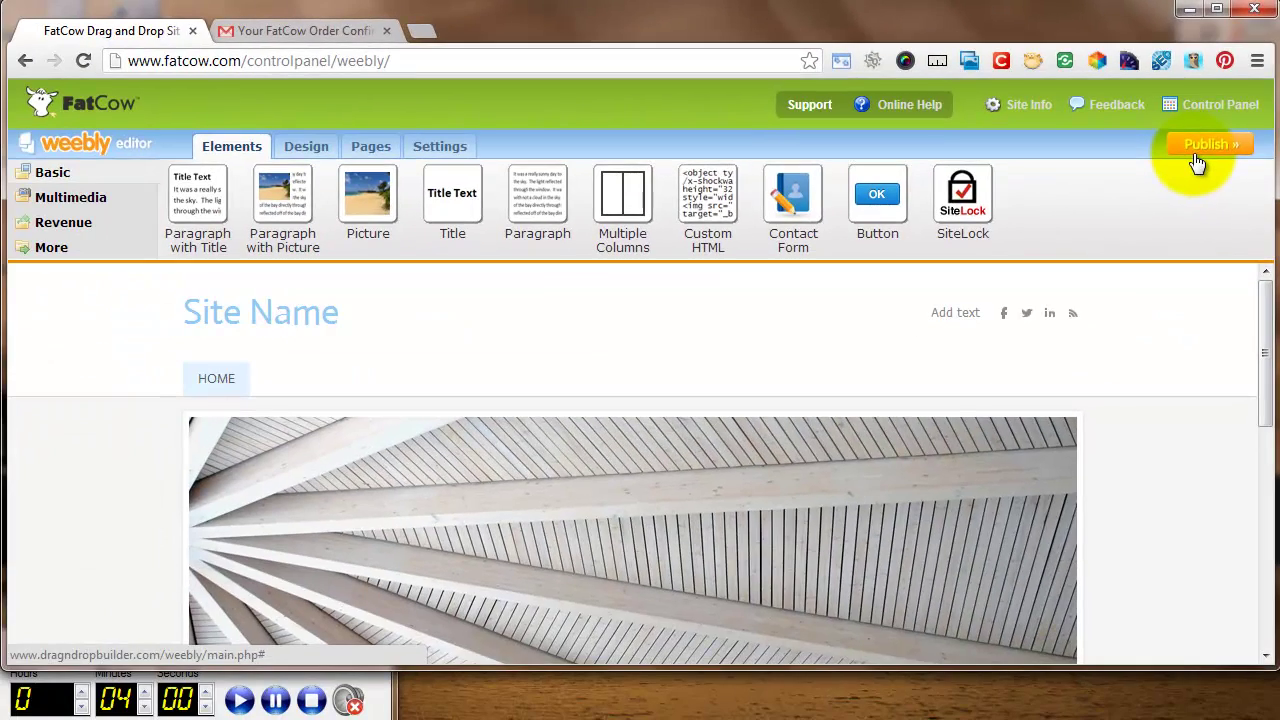
- Switch to Cool Timer and start the 4-minute countdown
{"action": "left_click", "coordinate": [1040, 312]}
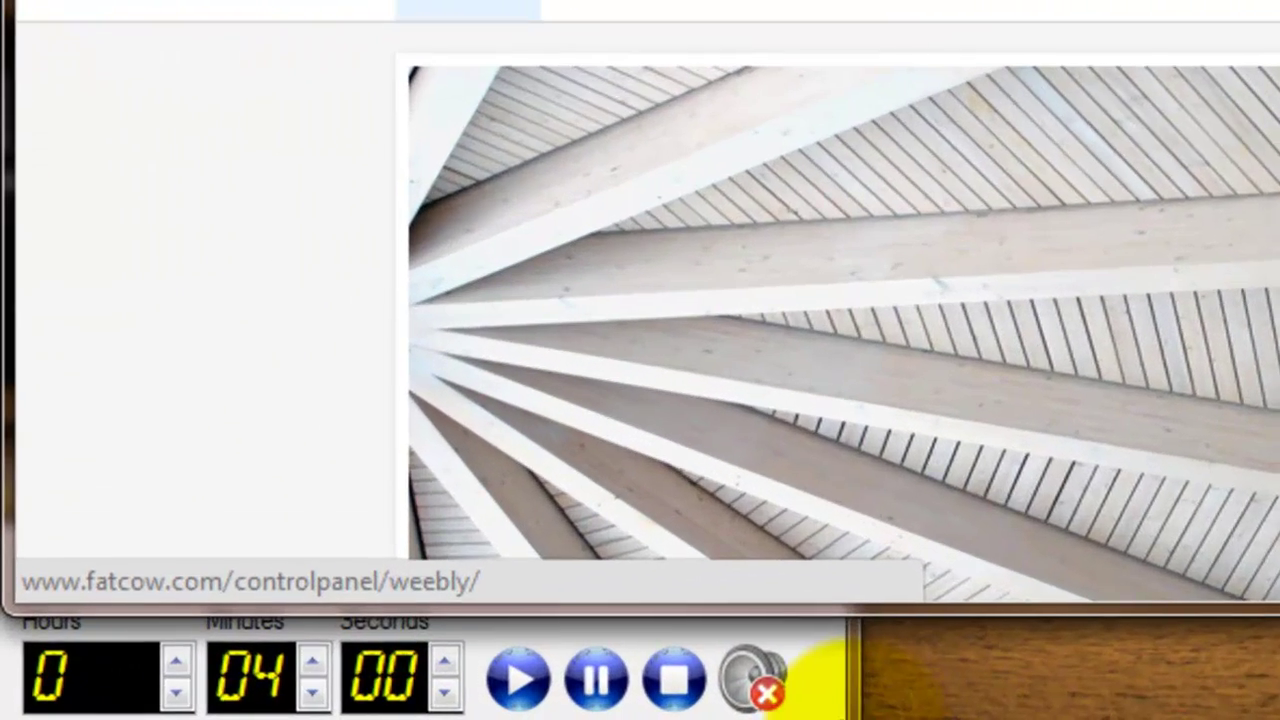
{"action": "left_click", "coordinate": [800, 685]}
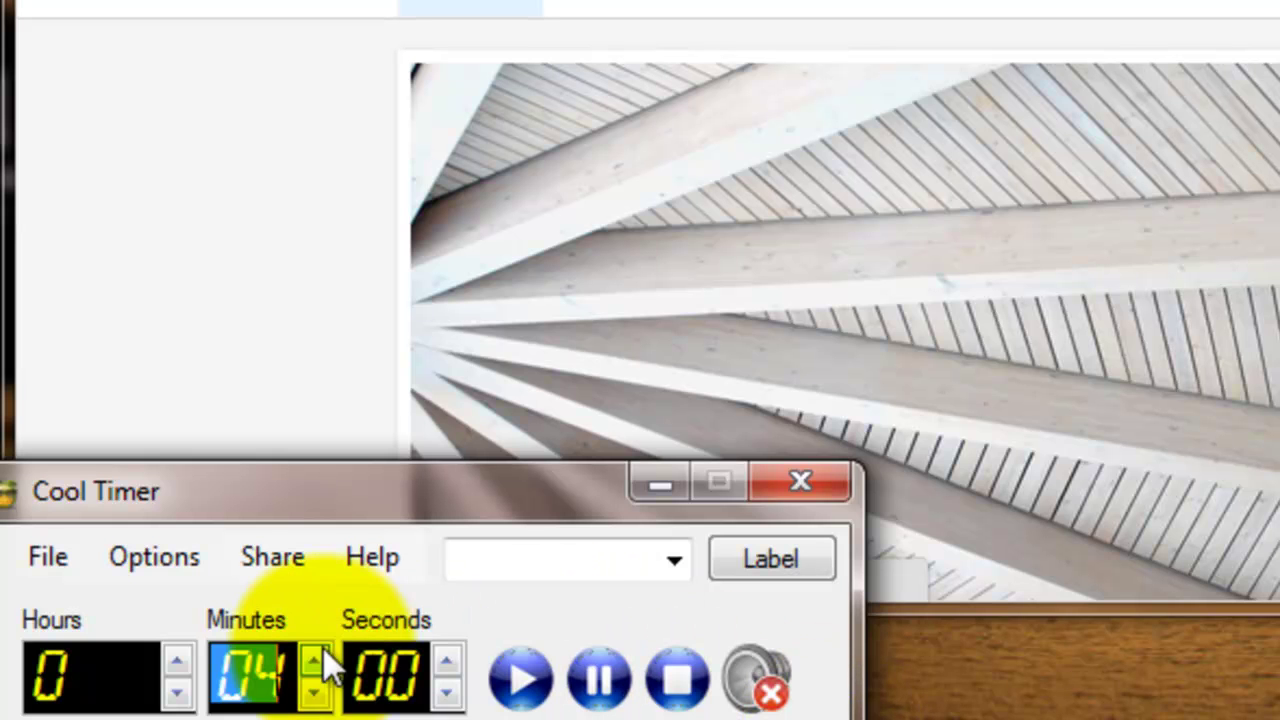
{"action": "left_click", "coordinate": [373, 685]}
{"action": "left_click", "coordinate": [50, 677]}
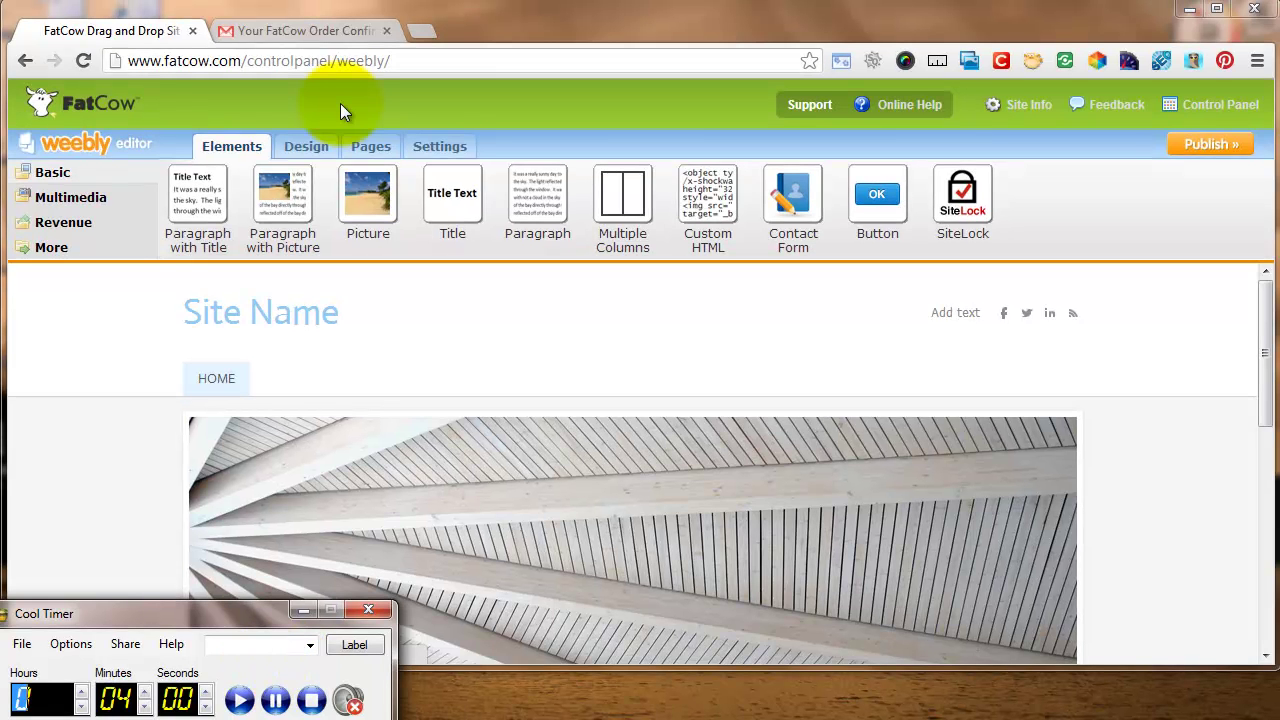
{"action": "left_click", "coordinate": [252, 705]}
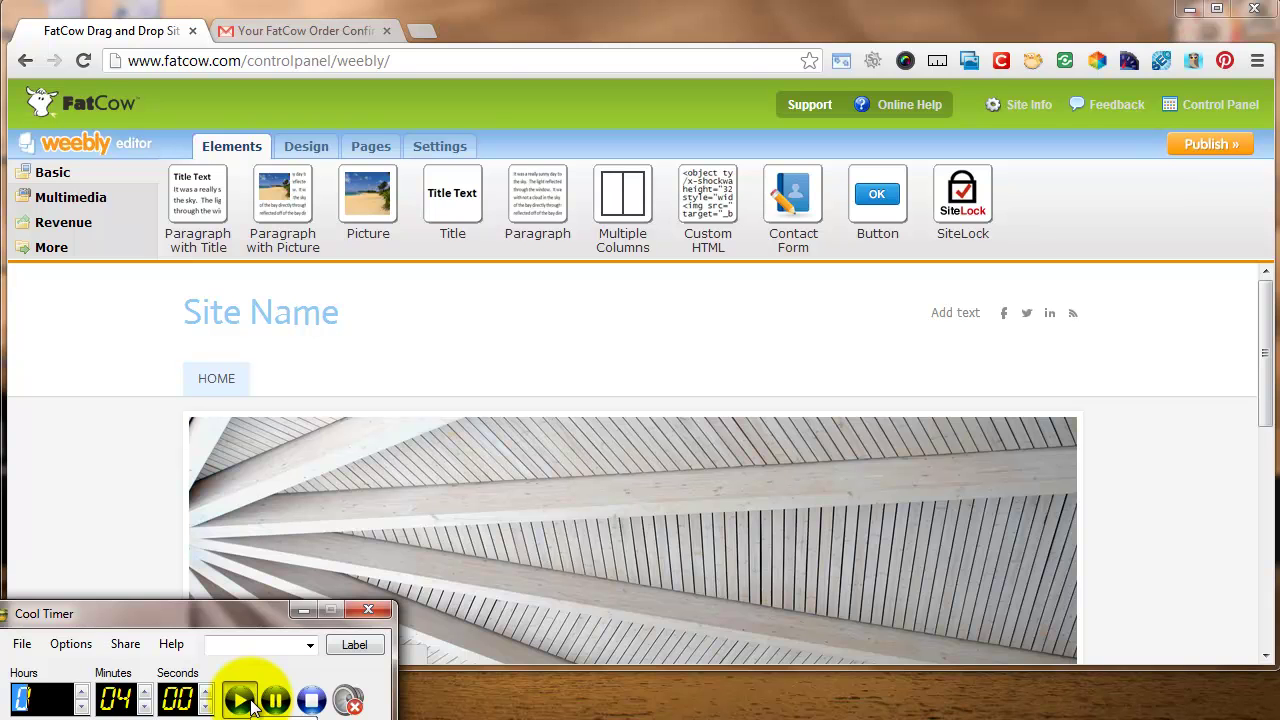
- Replace the site name placeholder with "FoodCYclist Farm"
{"action": "left_click", "coordinate": [303, 312]}
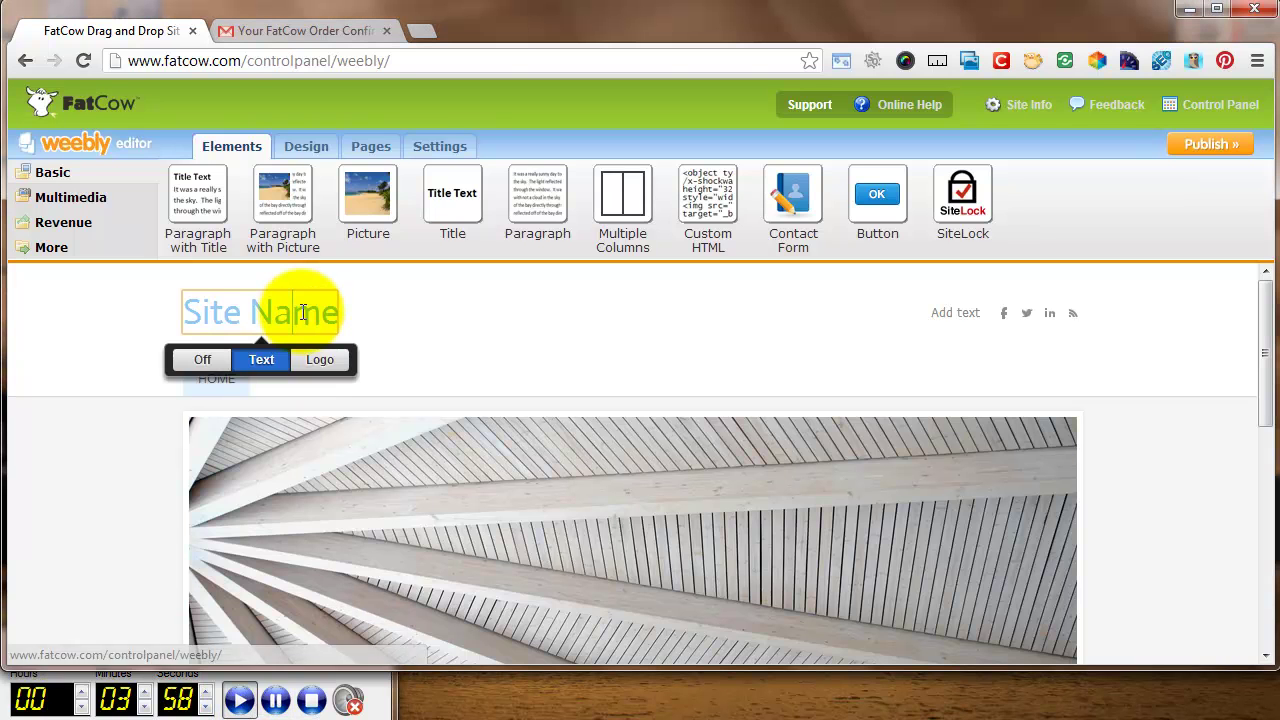
{"action": "triple_click", "coordinate": [303, 312]}
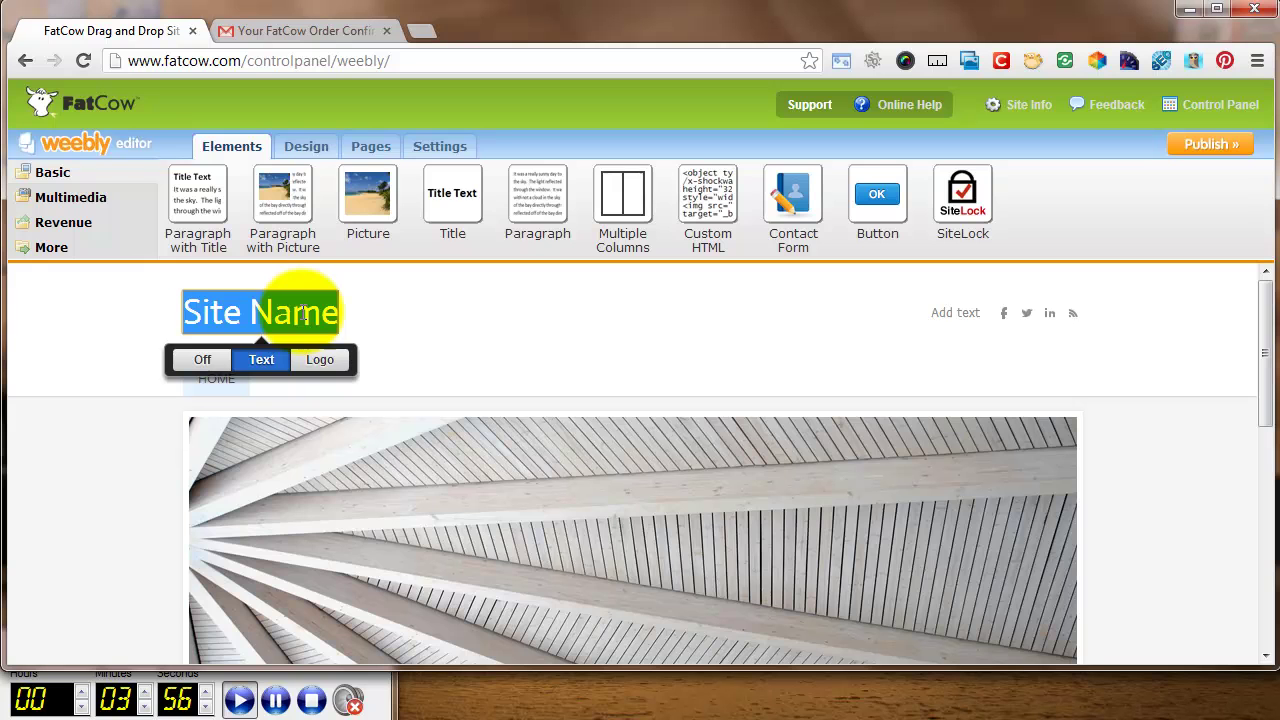
{"action": "type", "text": "FoodCyc"}
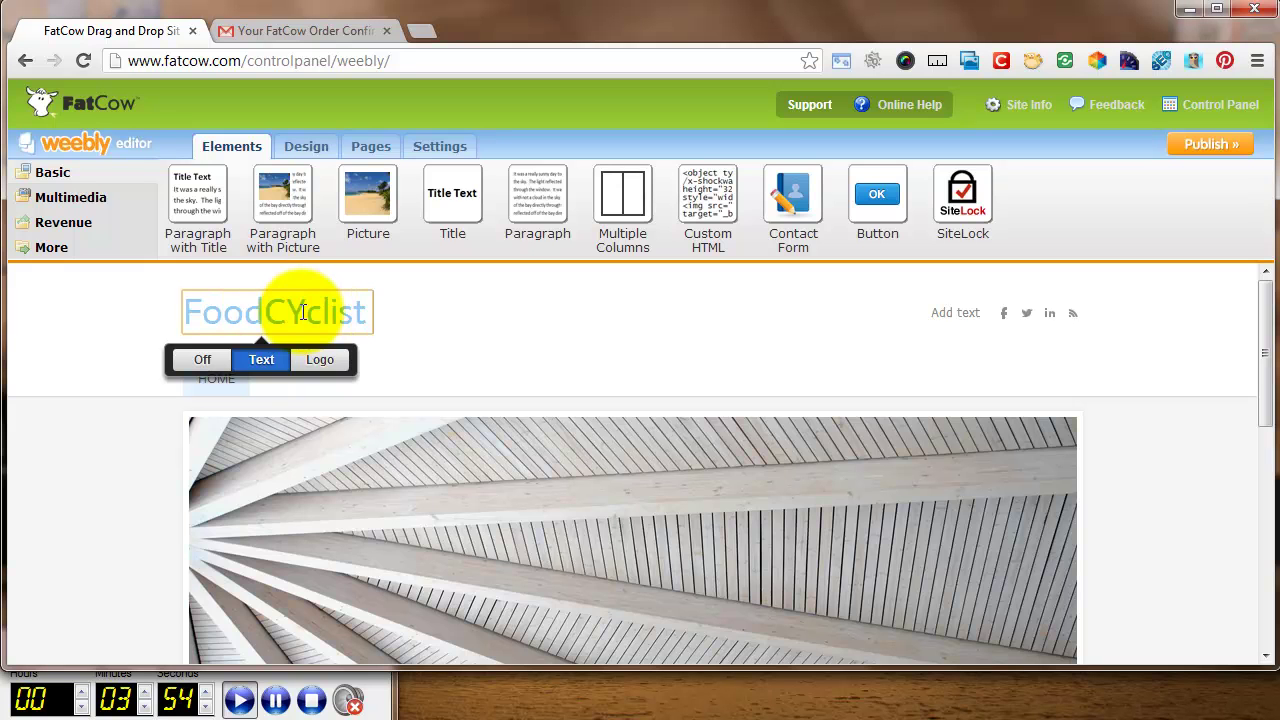
{"action": "left_click", "coordinate": [514, 413]}
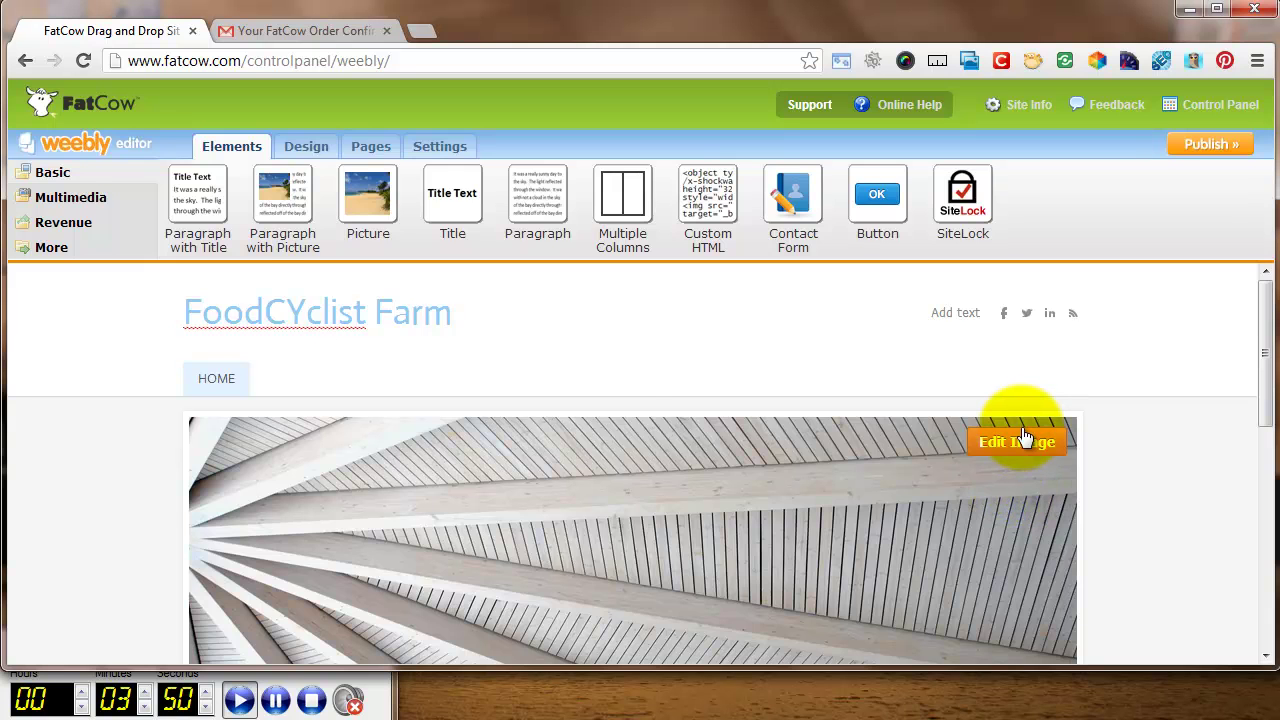
- Edit the header image and upload the vegetable photo of radishes and greens from the farm website video tutorial images folder
{"action": "left_click", "coordinate": [1021, 430]}
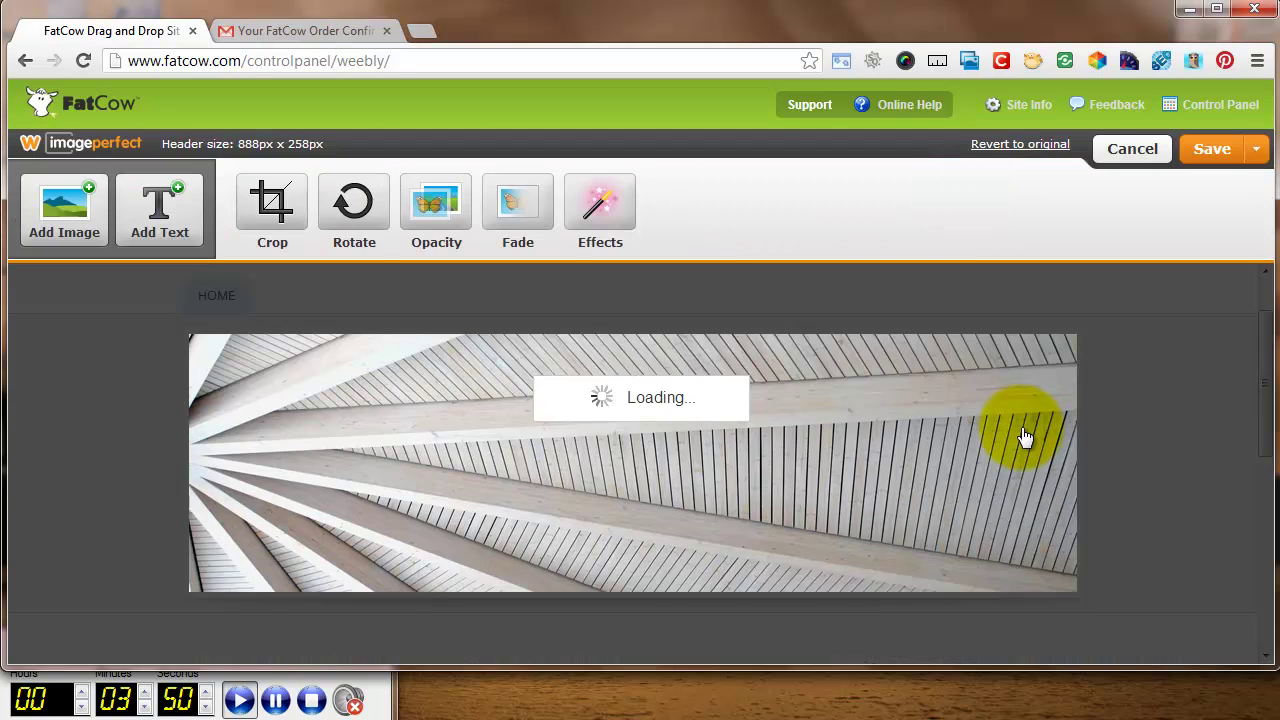
{"action": "left_click", "coordinate": [70, 222]}
{"action": "left_click", "coordinate": [476, 392]}
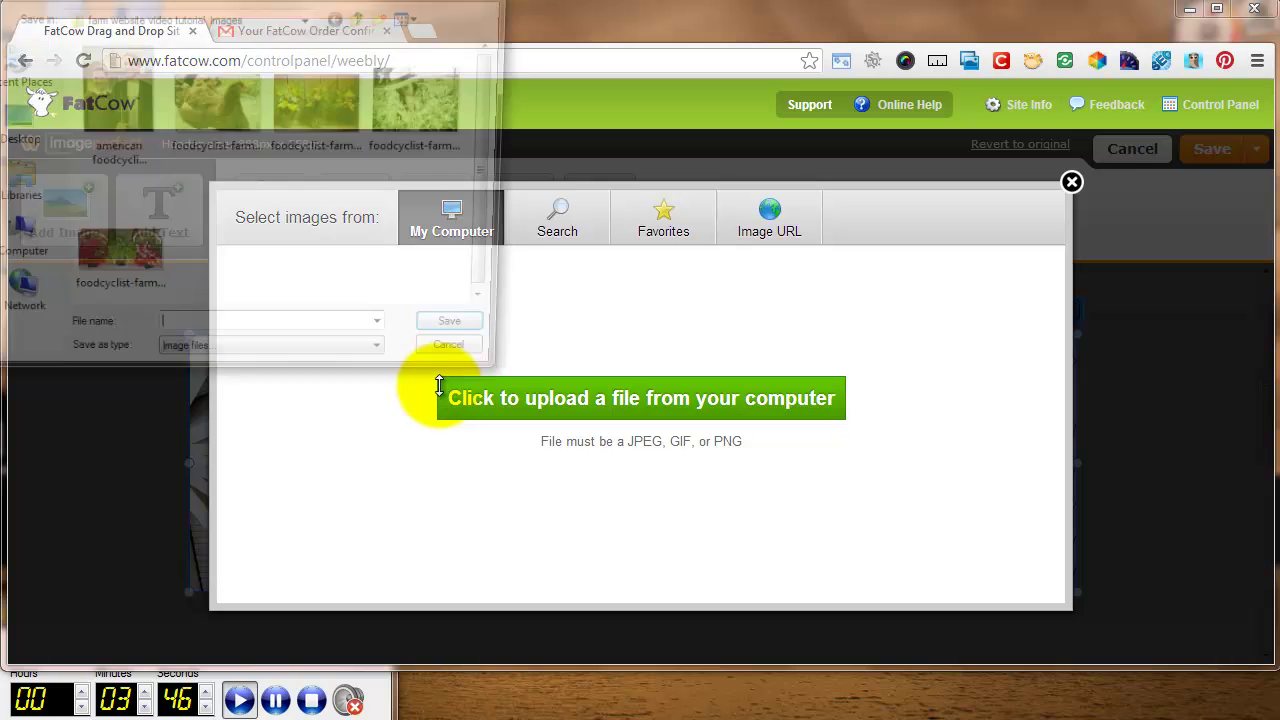
{"action": "left_click", "coordinate": [130, 255]}
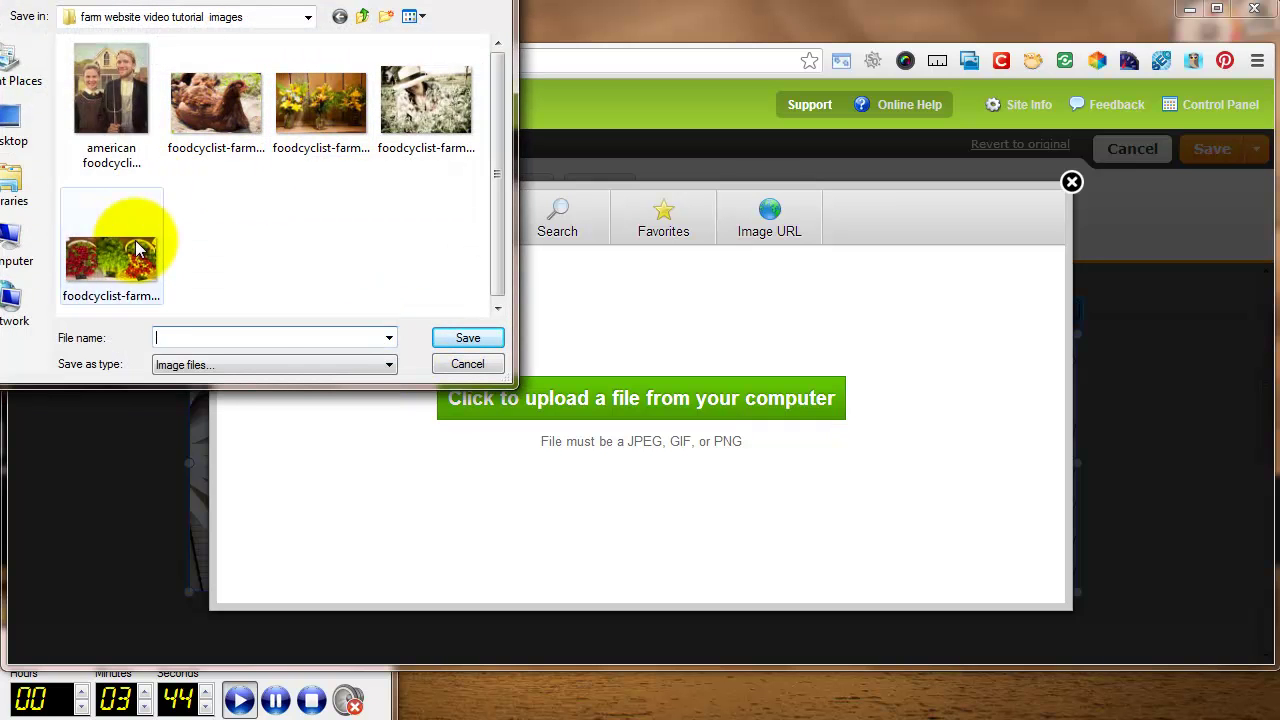
{"action": "left_click", "coordinate": [468, 338]}
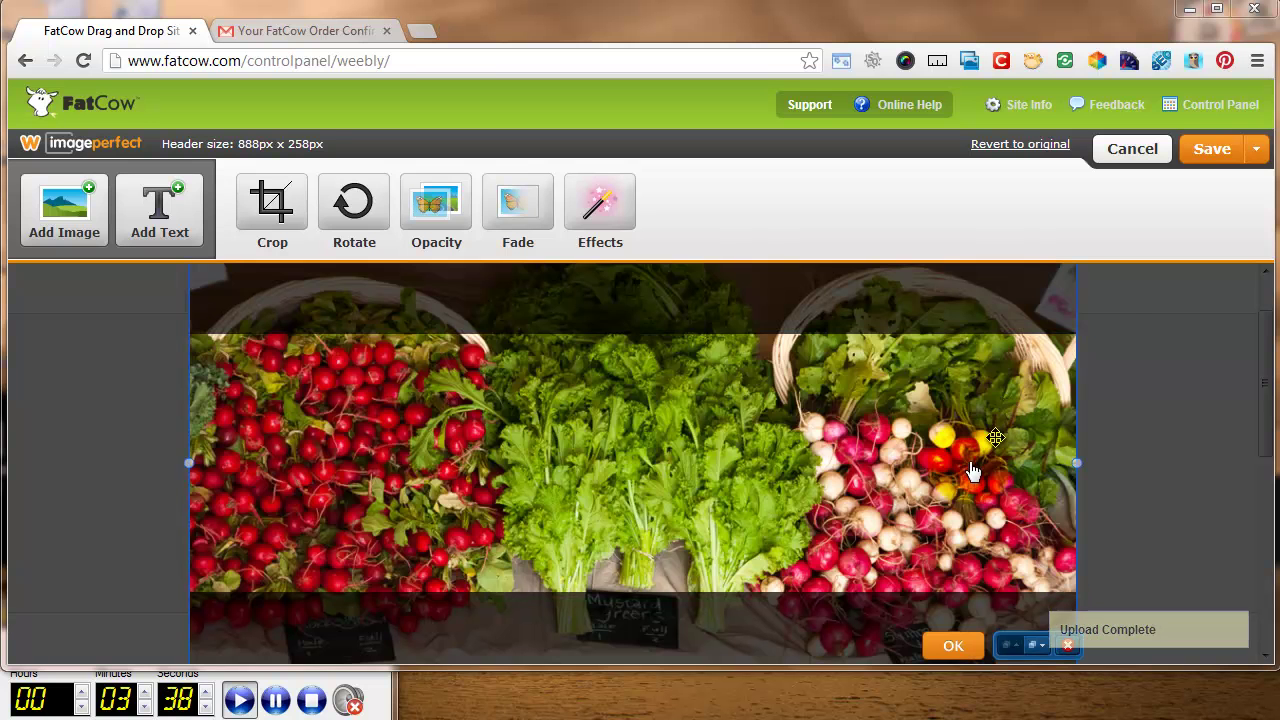
- Shift the vegetable photo upward within the header frame, accept its placement, and save the header image
{"action": "left_click_drag", "start_coordinate": [972, 438], "coordinate": [972, 411]}
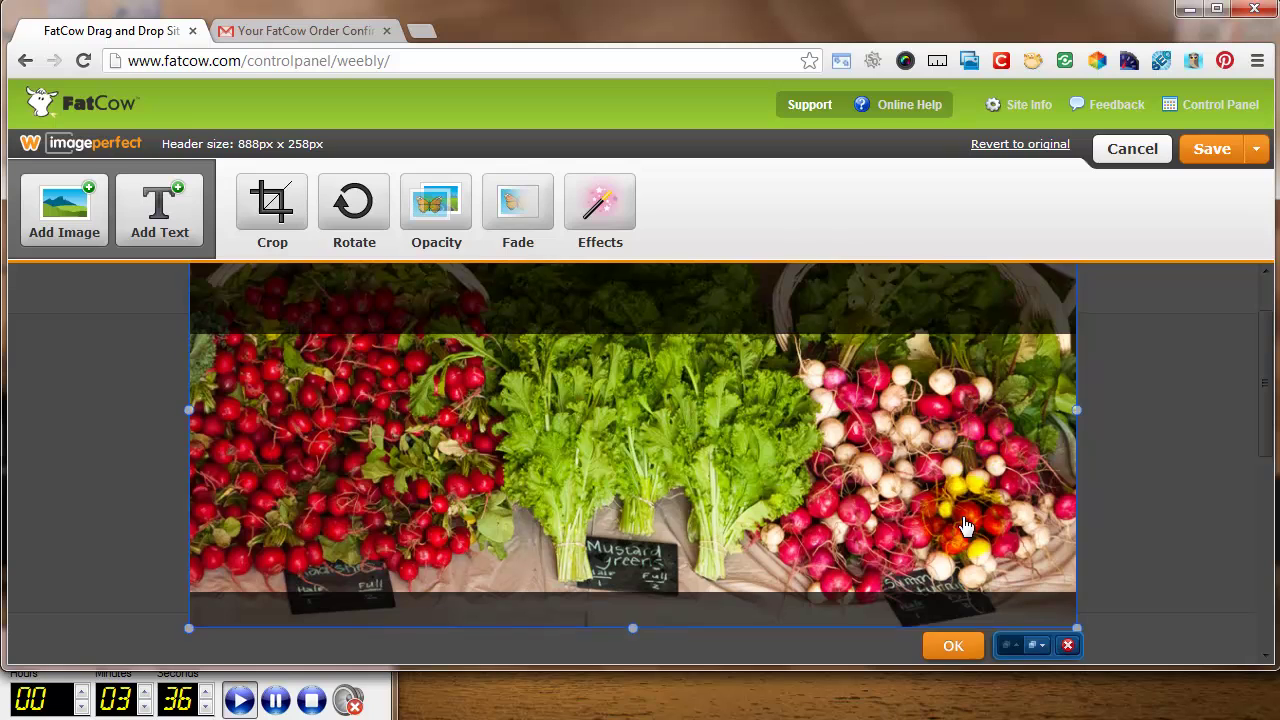
{"action": "left_click", "coordinate": [947, 645]}
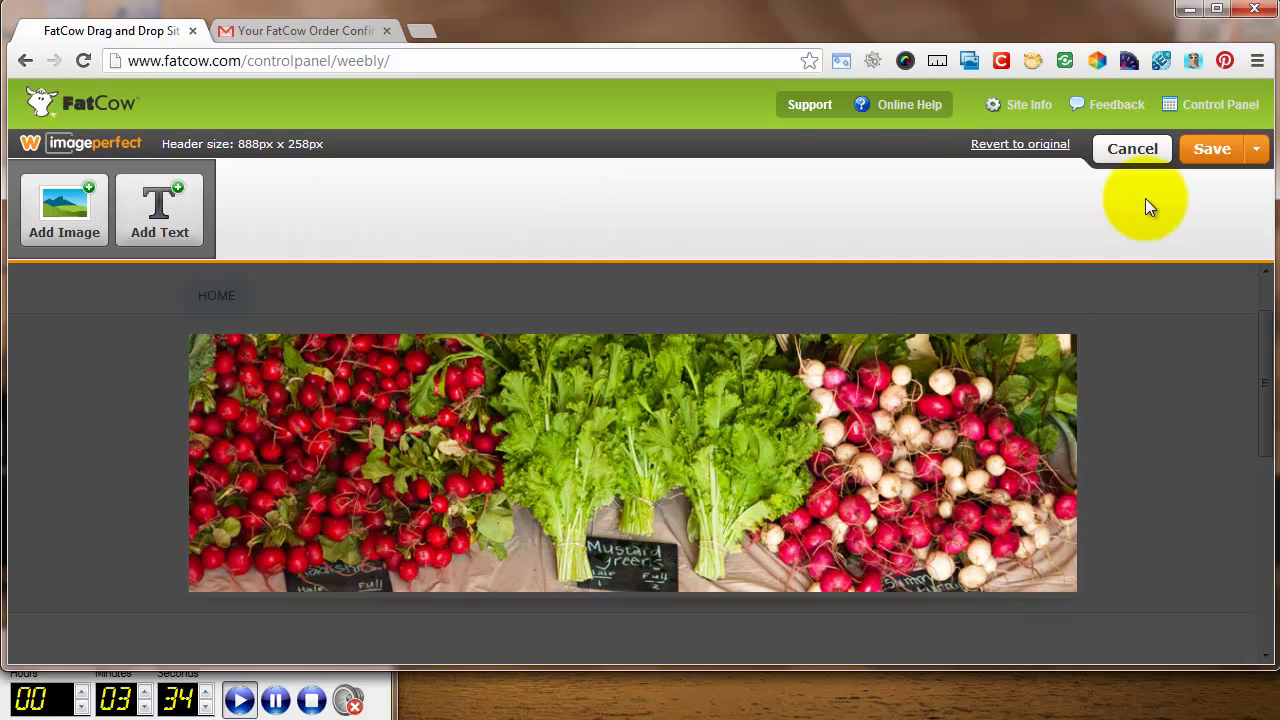
{"action": "left_click", "coordinate": [1210, 148]}
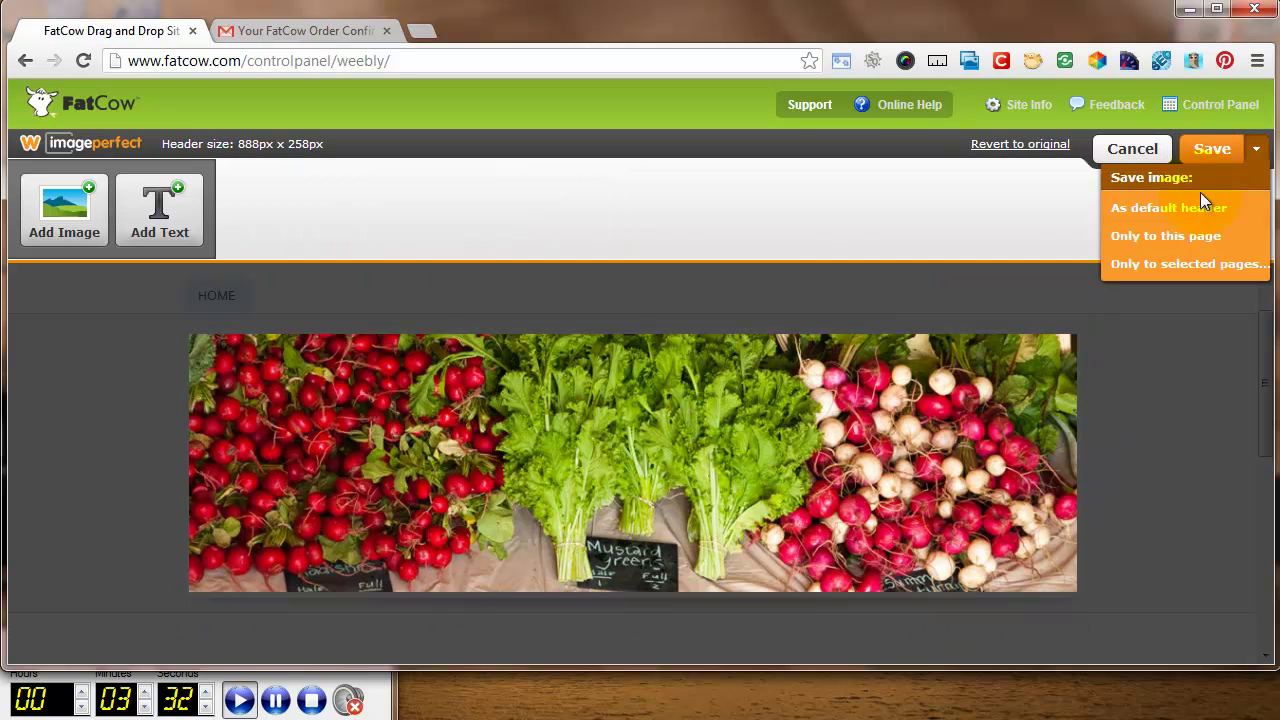
{"action": "left_click", "coordinate": [1218, 148]}
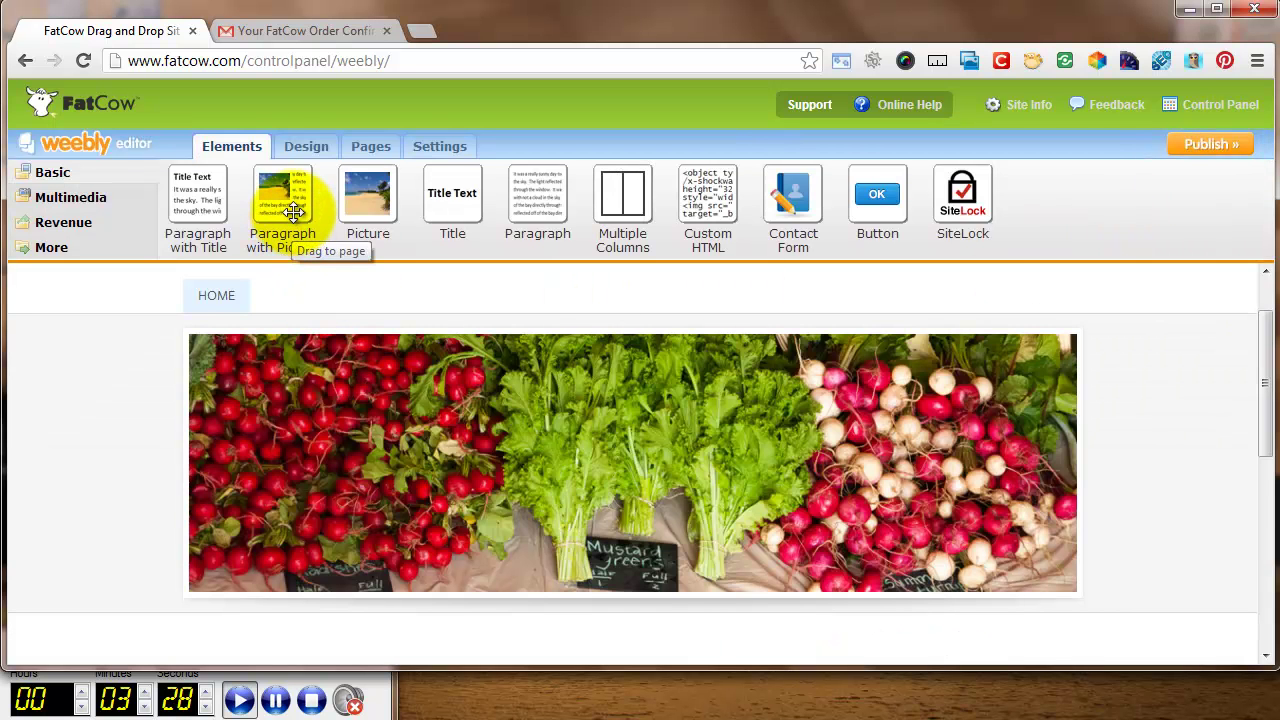
- Add a Paragraph with Picture element below the header and upload american foodcyclist gothic.jpg as its image
{"action": "left_click_drag", "start_coordinate": [283, 203], "coordinate": [337, 629]}
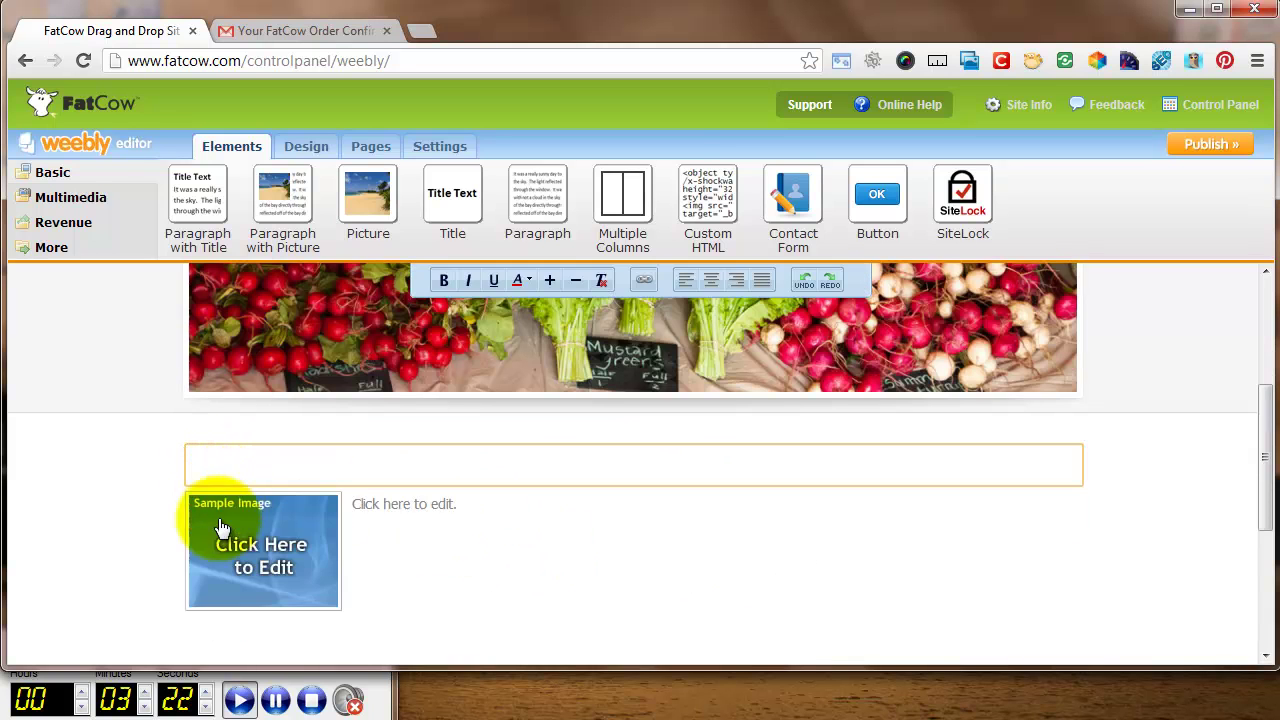
{"action": "left_click", "coordinate": [222, 528]}
{"action": "left_click", "coordinate": [460, 412]}
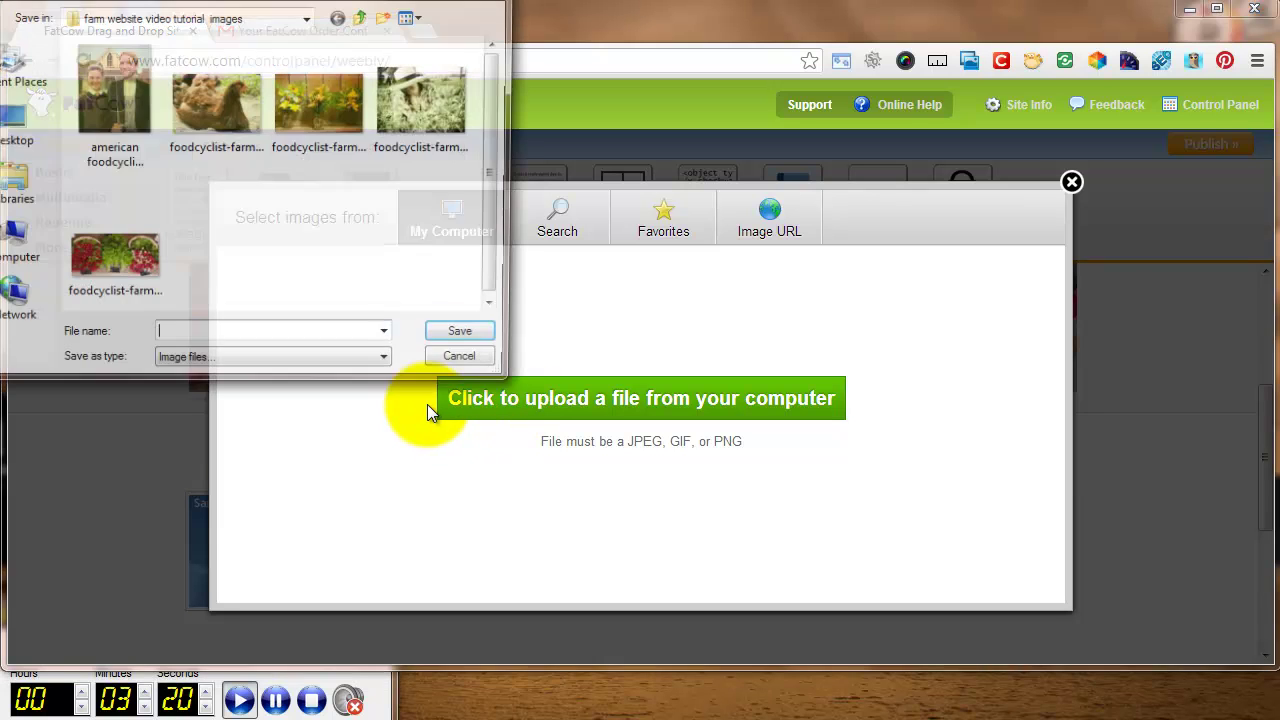
{"action": "left_click", "coordinate": [128, 98]}
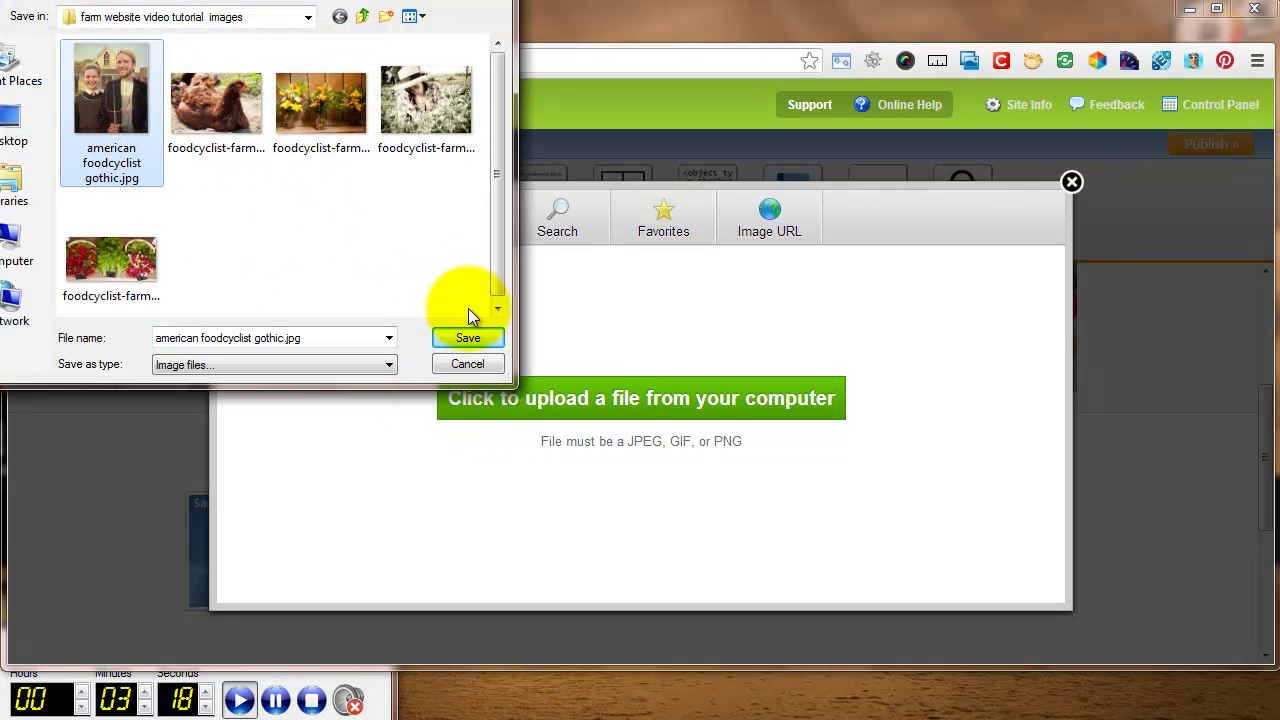
{"action": "left_click", "coordinate": [468, 339]}
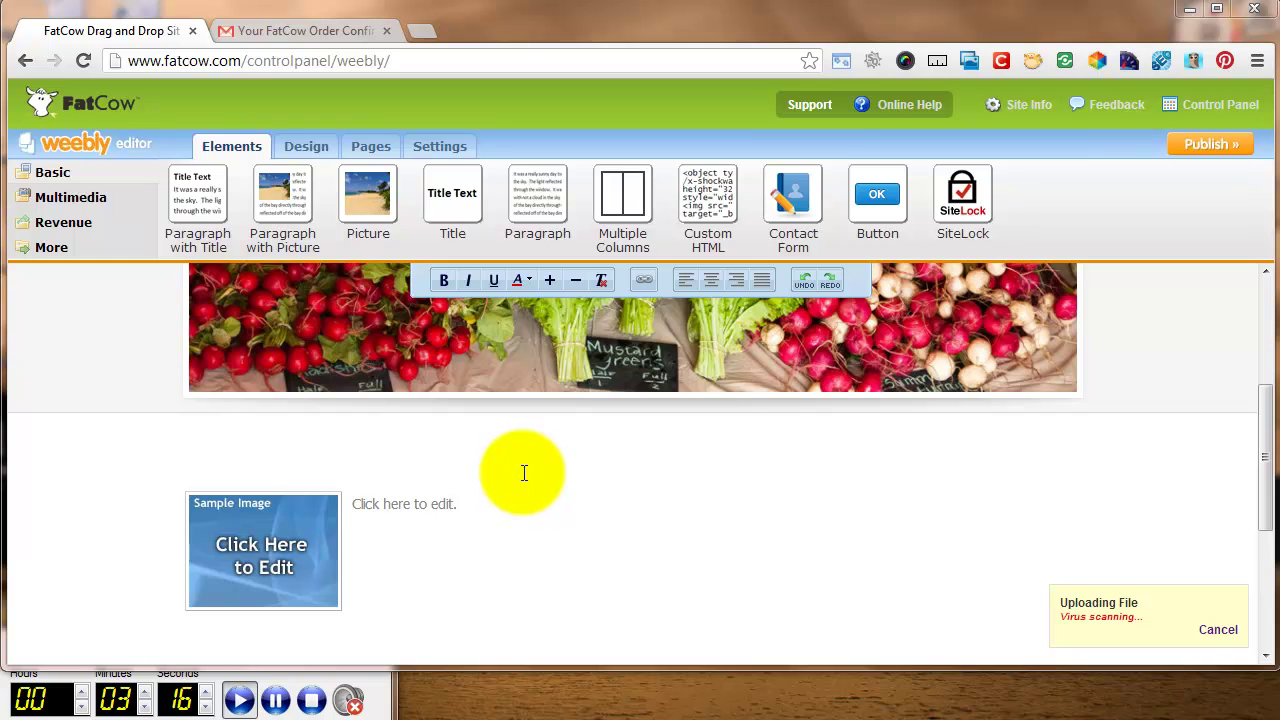
- Paste the three selected introductory paragraphs from the Notepad content file beside the picture, and title the section "FoodCyclist Farm Home"
{"action": "left_click", "coordinate": [518, 503]}
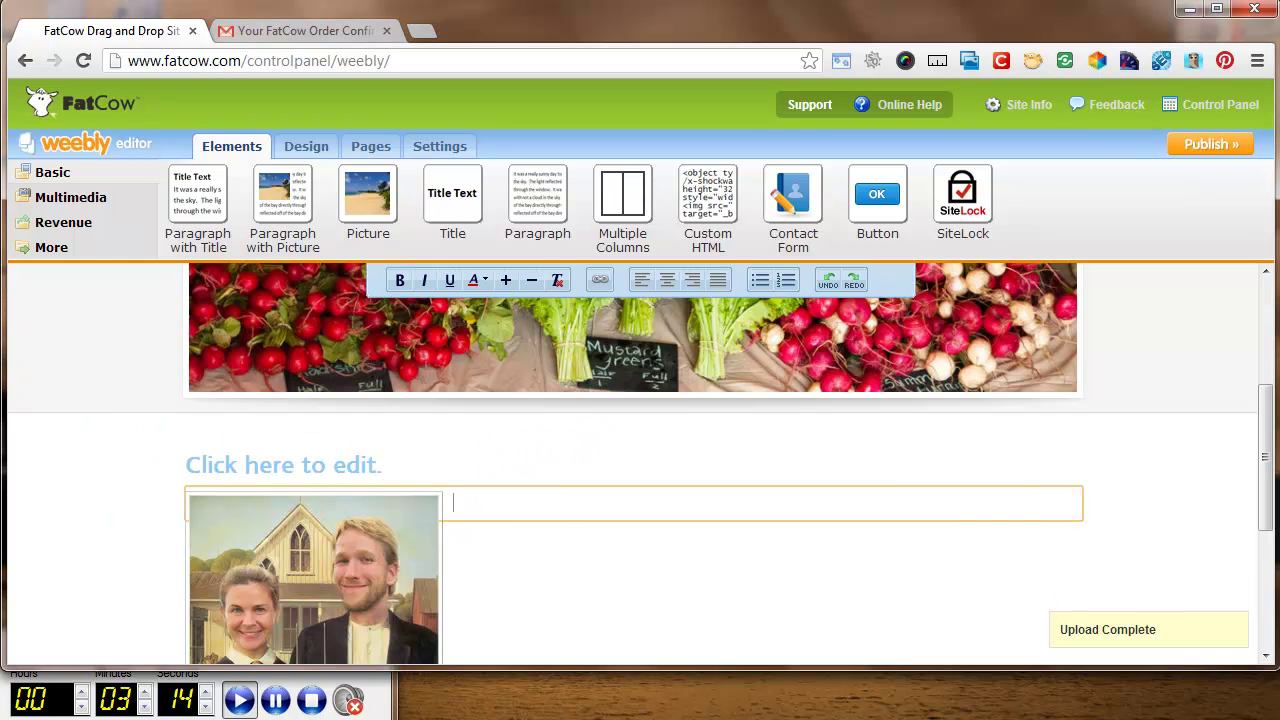
{"action": "left_click", "coordinate": [14, 290]}
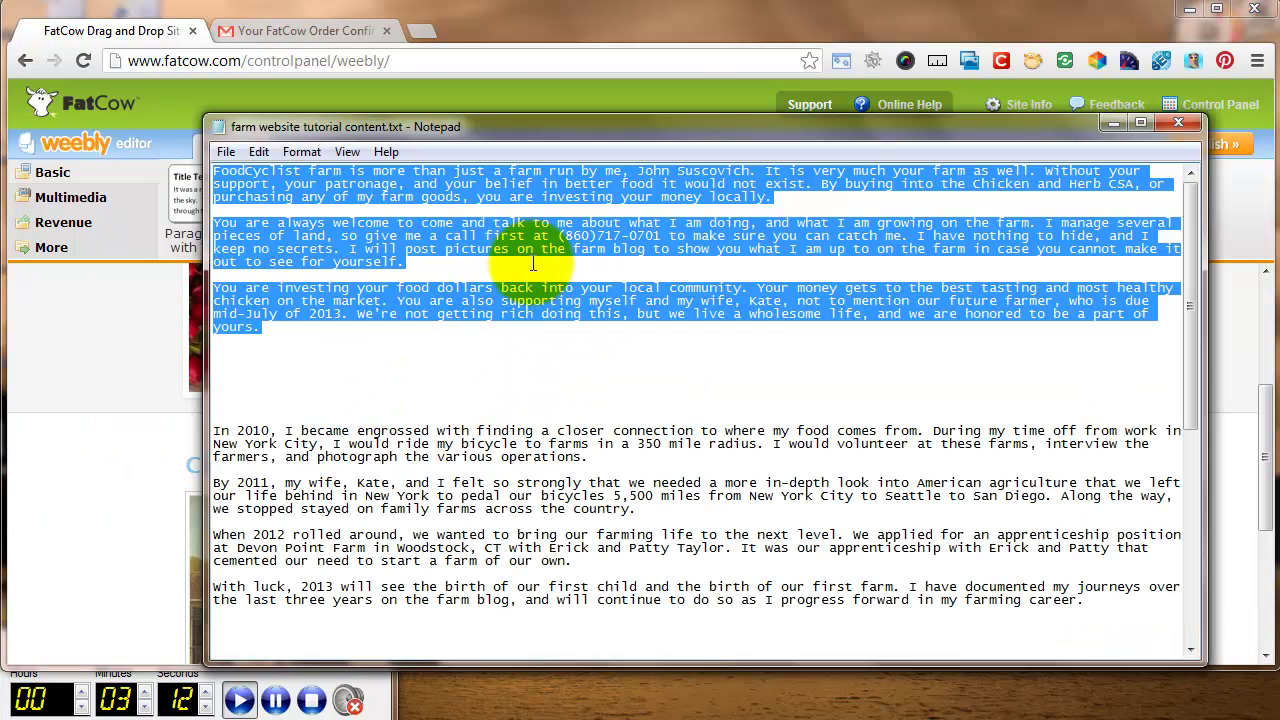
{"action": "right_click", "coordinate": [537, 234]}
{"action": "left_click", "coordinate": [560, 285]}
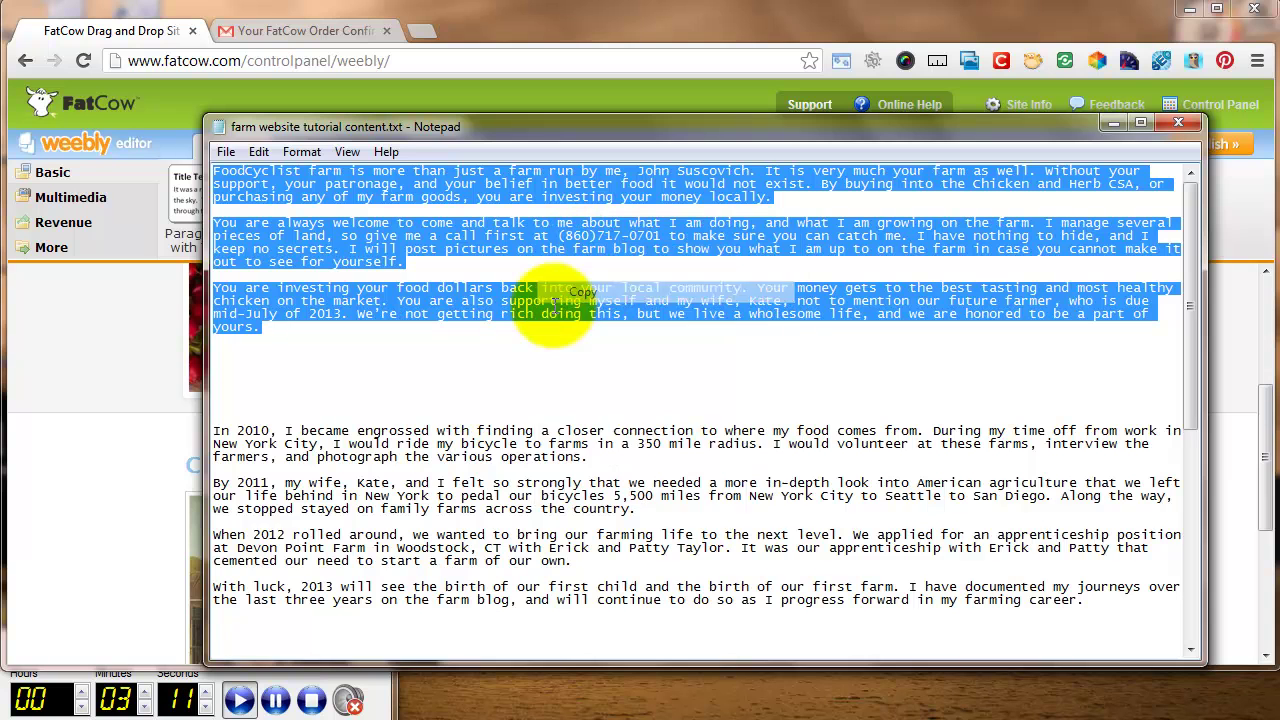
{"action": "left_click", "coordinate": [159, 492]}
{"action": "left_click", "coordinate": [548, 509]}
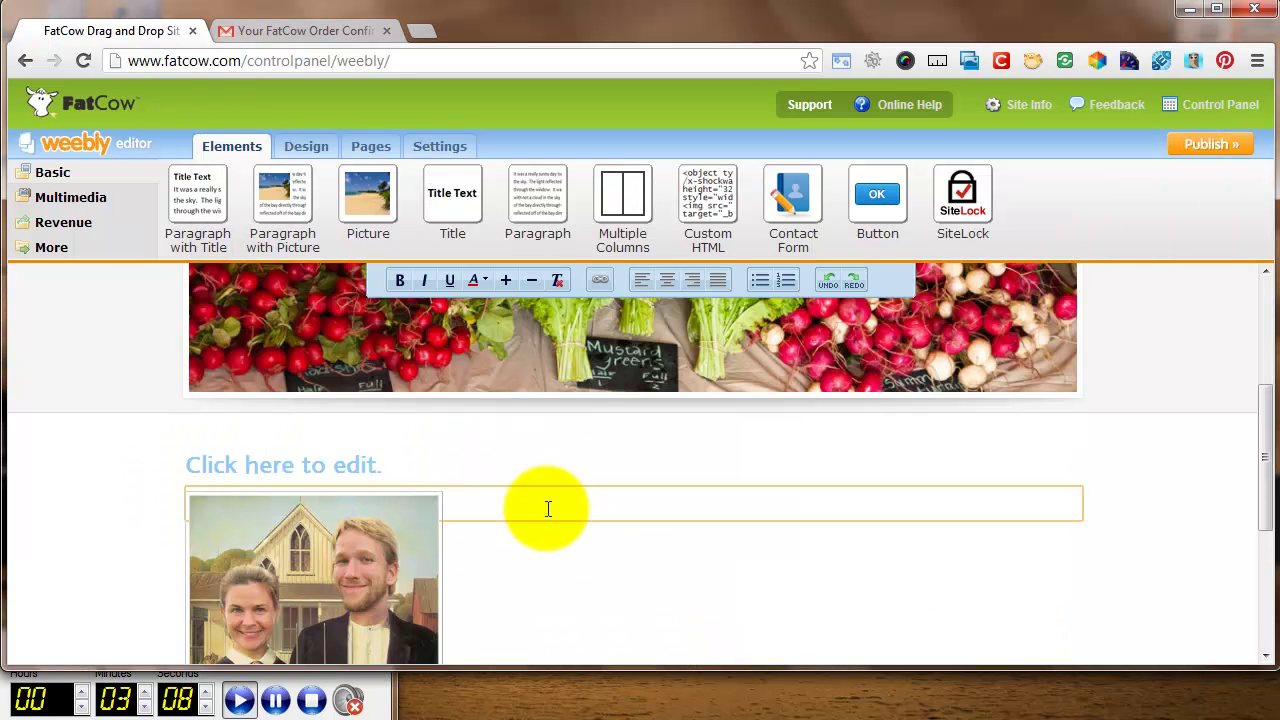
{"action": "key", "text": "ctrl+v"}
{"action": "scroll", "coordinate": [546, 508], "scroll_direction": "up", "scroll_amount": 5}
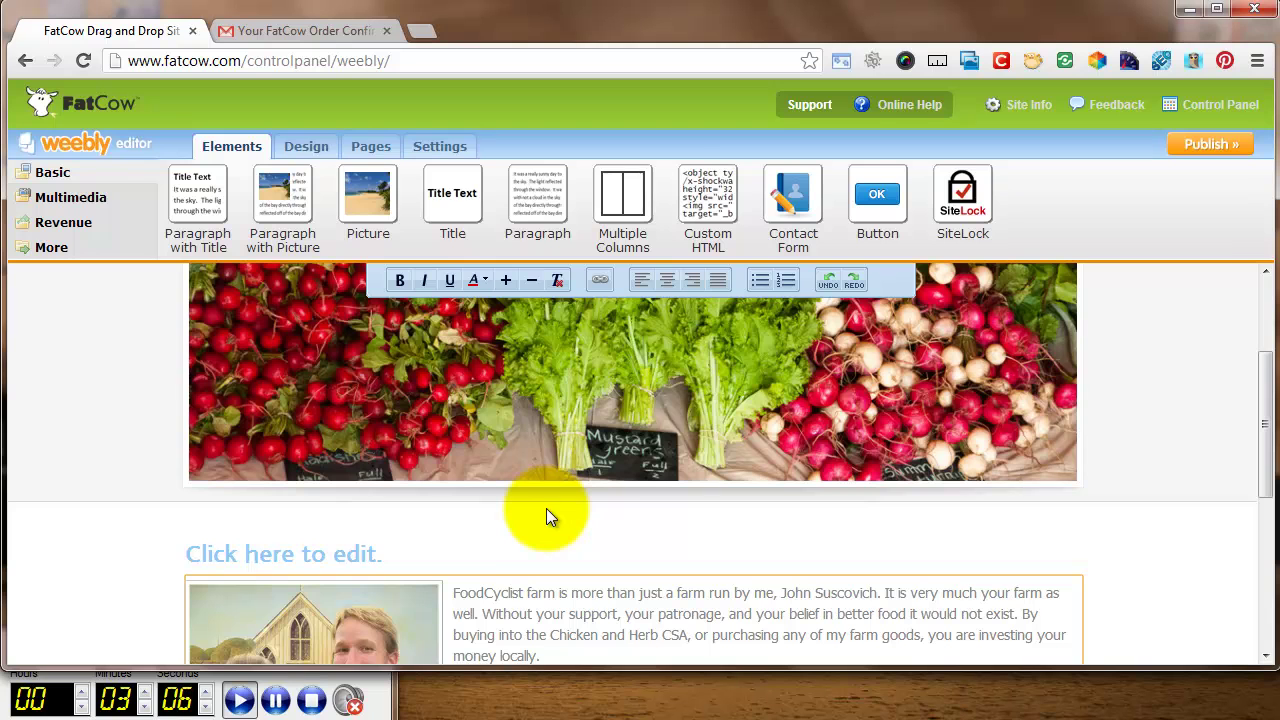
{"action": "left_click", "coordinate": [376, 552]}
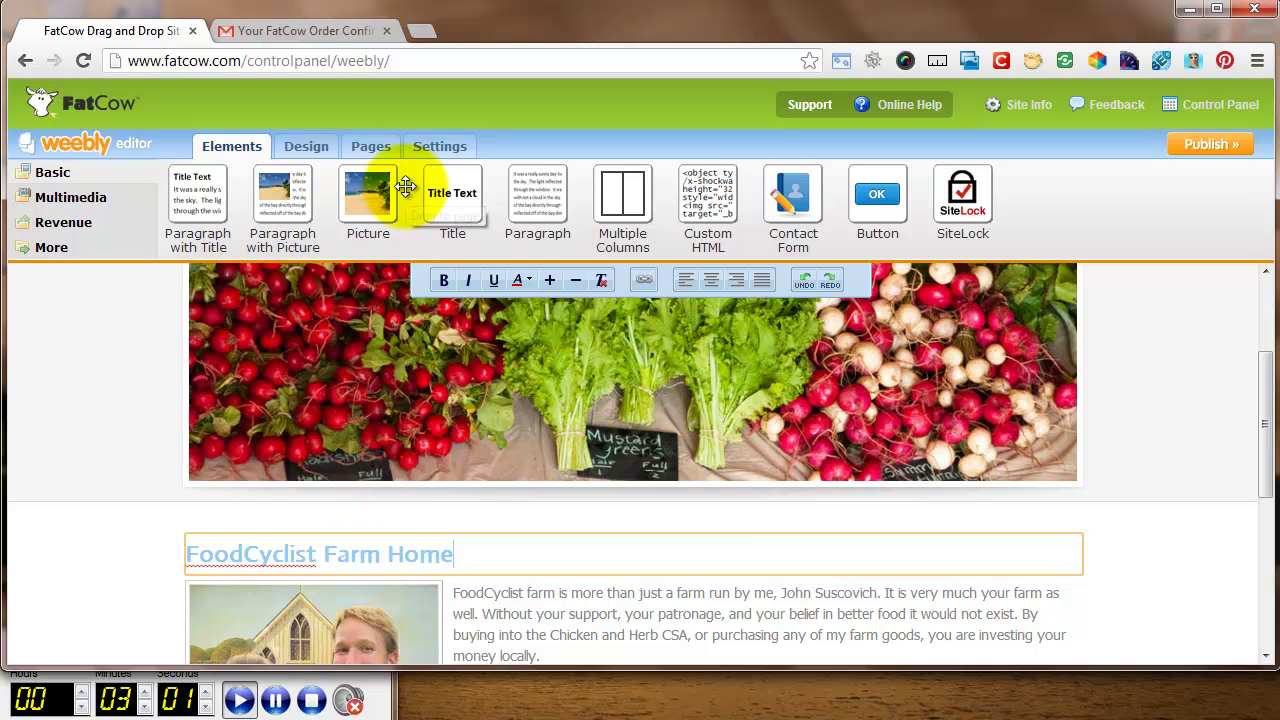
- Add two new site pages named "Contact" and "About Us"
{"action": "left_click", "coordinate": [368, 146]}
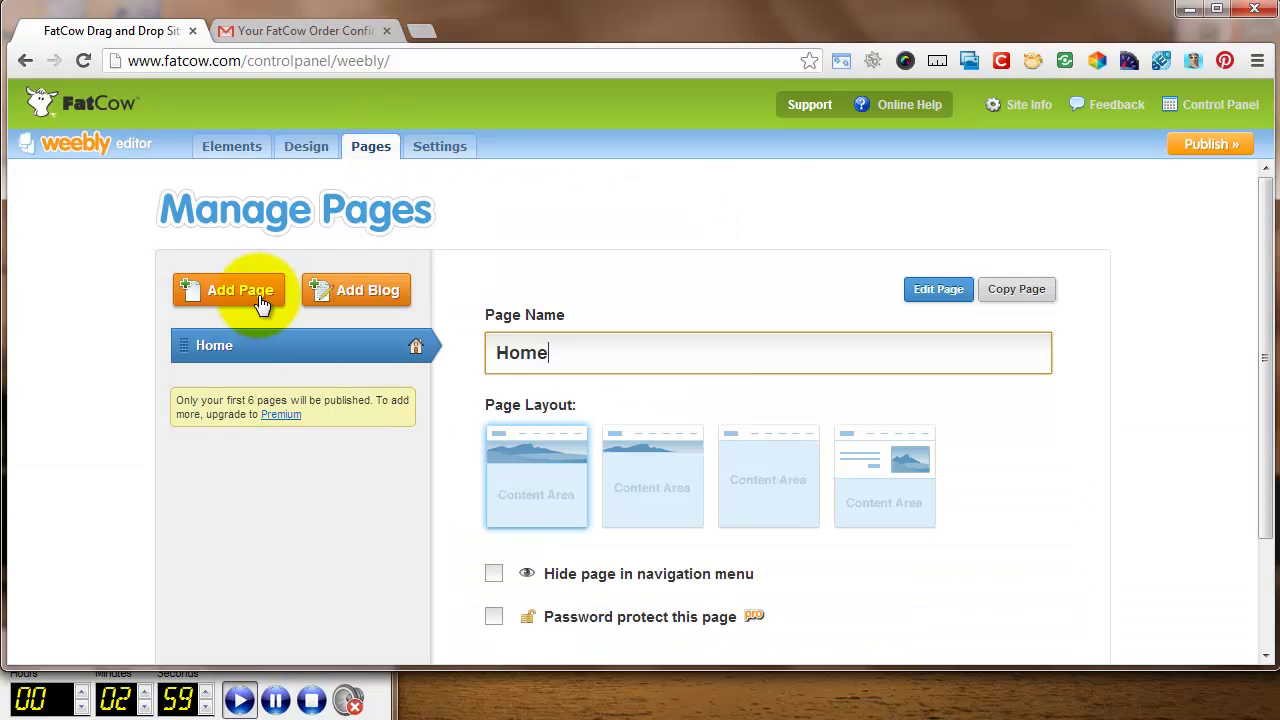
{"action": "left_click", "coordinate": [225, 289]}
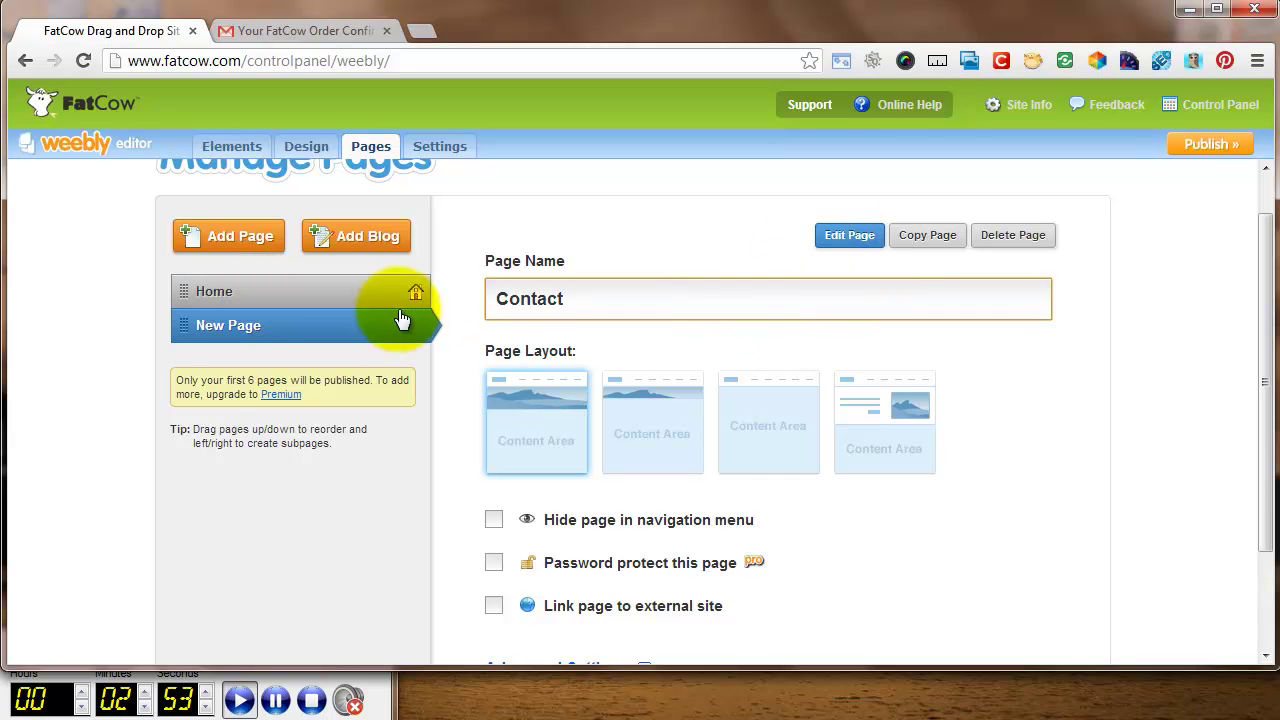
{"action": "left_click", "coordinate": [238, 245]}
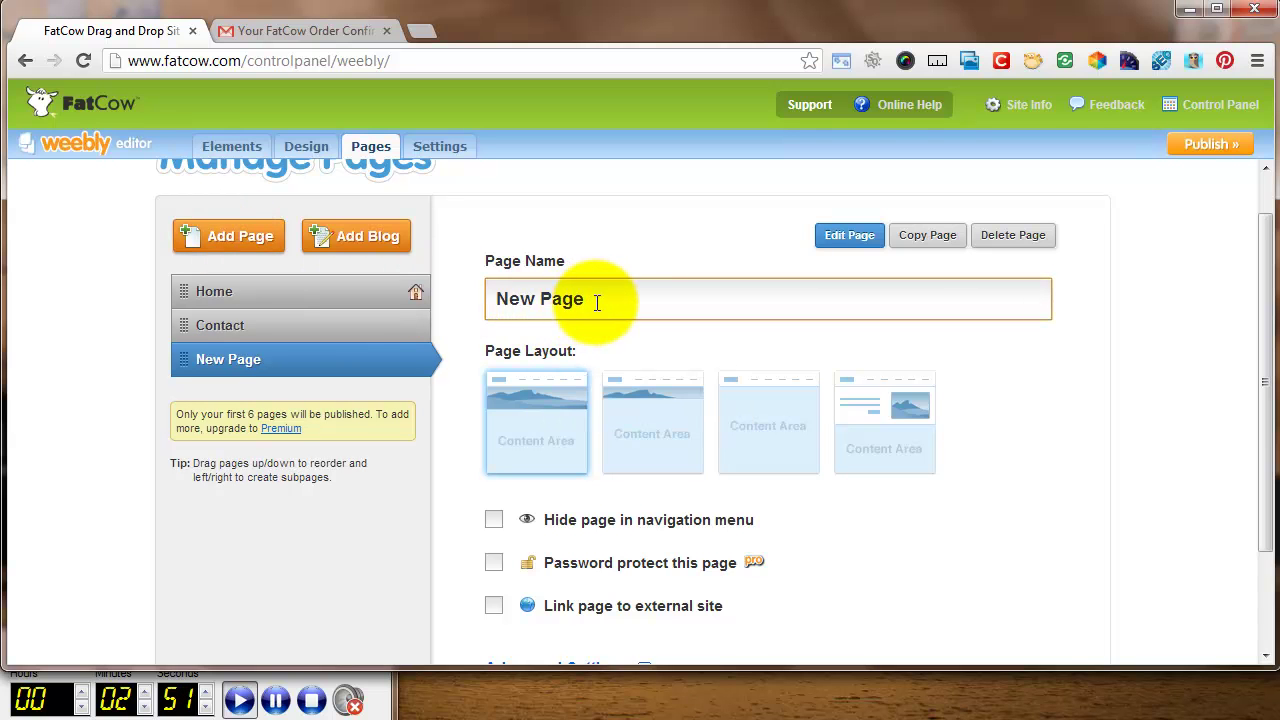
{"action": "left_click_drag", "start_coordinate": [594, 297], "coordinate": [474, 308]}
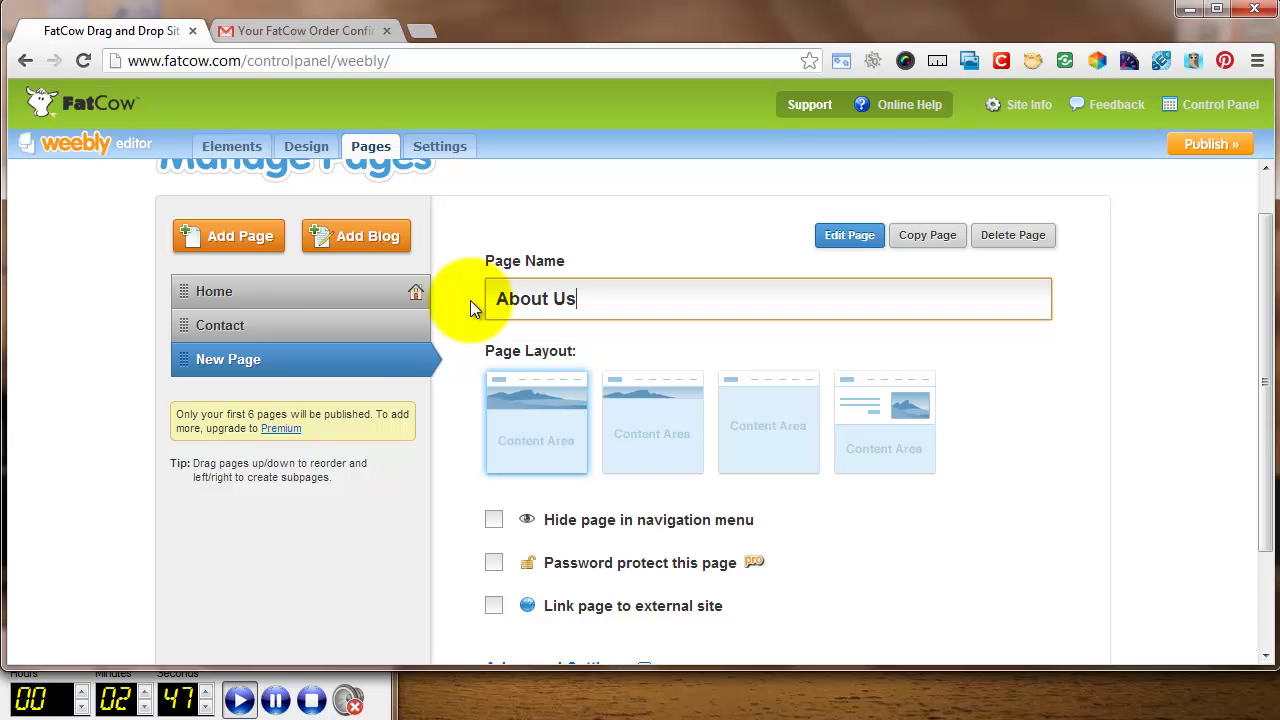
- Add another site page named "Farm Products"
{"action": "left_click", "coordinate": [216, 236]}
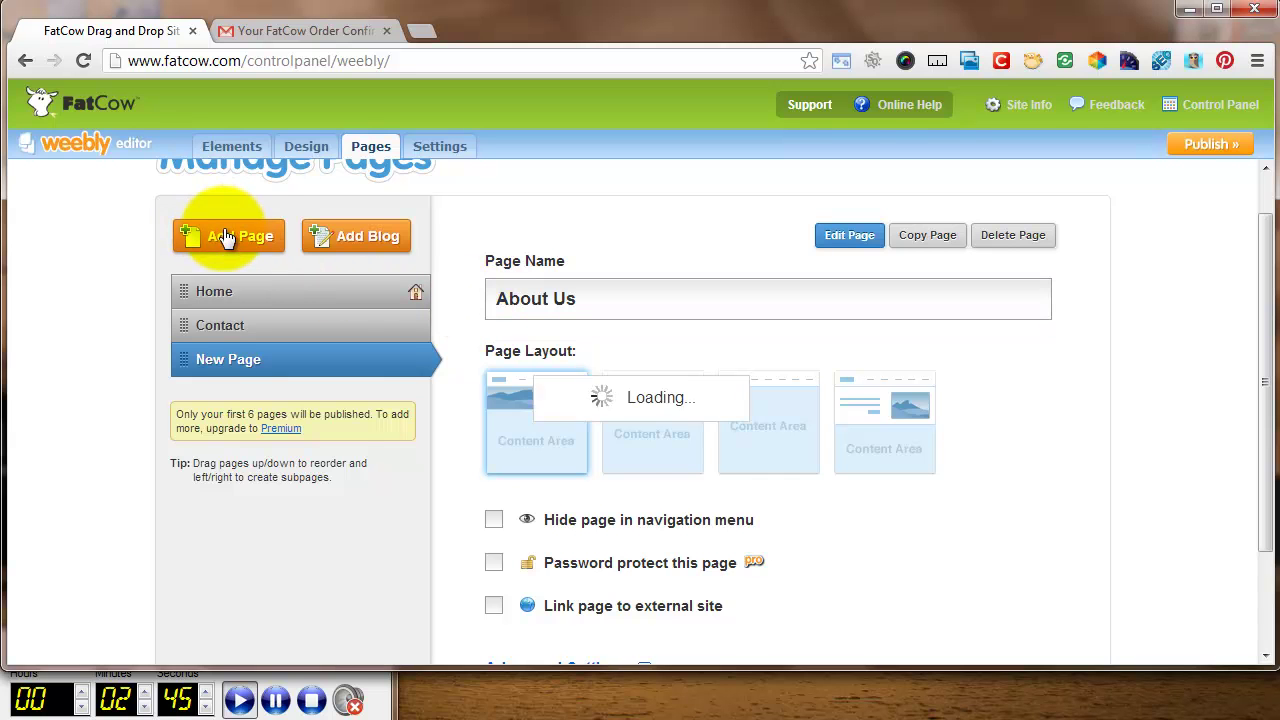
{"action": "key", "text": "BackSpace"}
{"action": "key", "text": "BackSpace"}
{"action": "key", "text": "BackSpace"}
{"action": "key", "text": "BackSpace"}
{"action": "key", "text": "BackSpace"}
{"action": "key", "text": "BackSpace"}
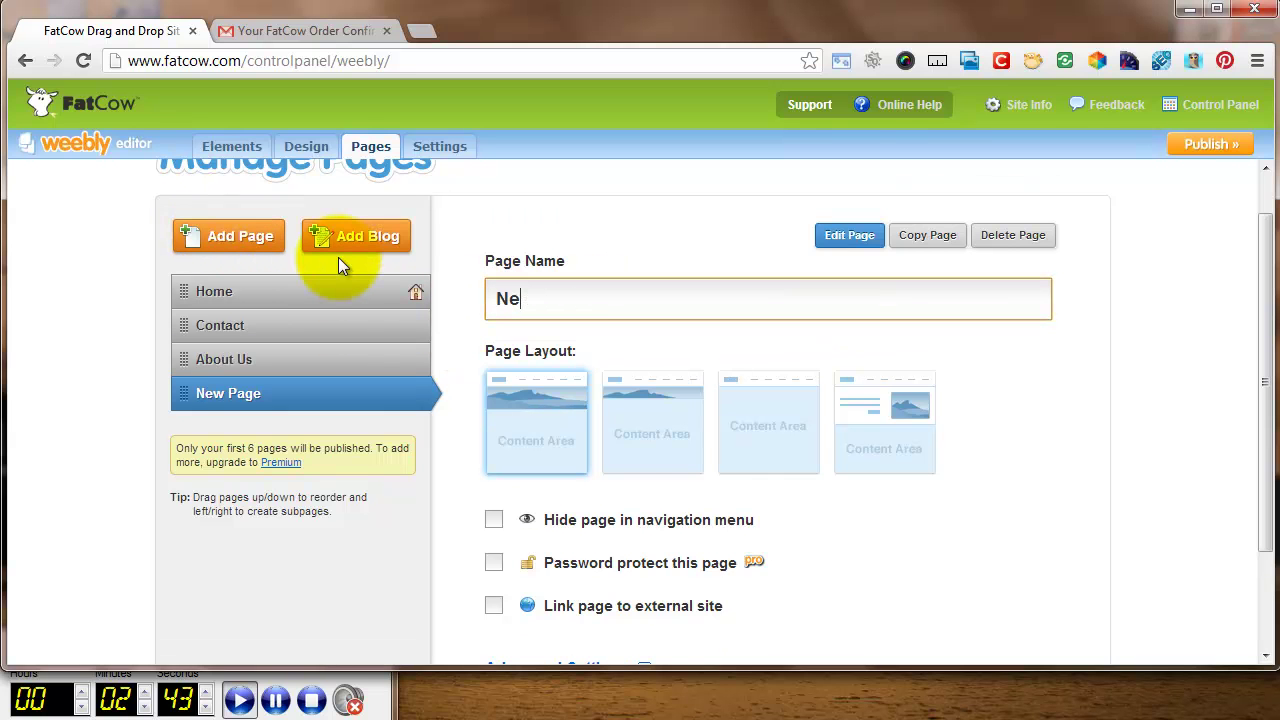
{"action": "type", "text": "Farm Products"}
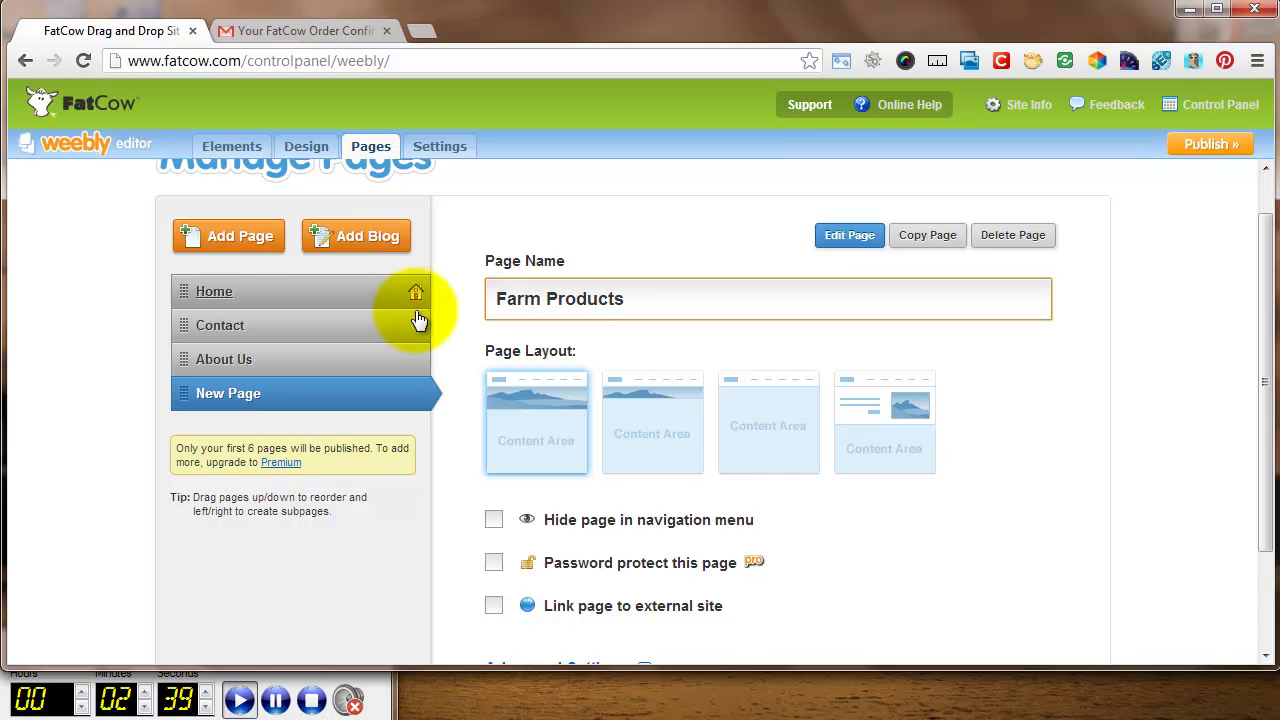
- Open the Contact page for editing, and add a two-column layout with a contact form in the left column
{"action": "left_click", "coordinate": [296, 329]}
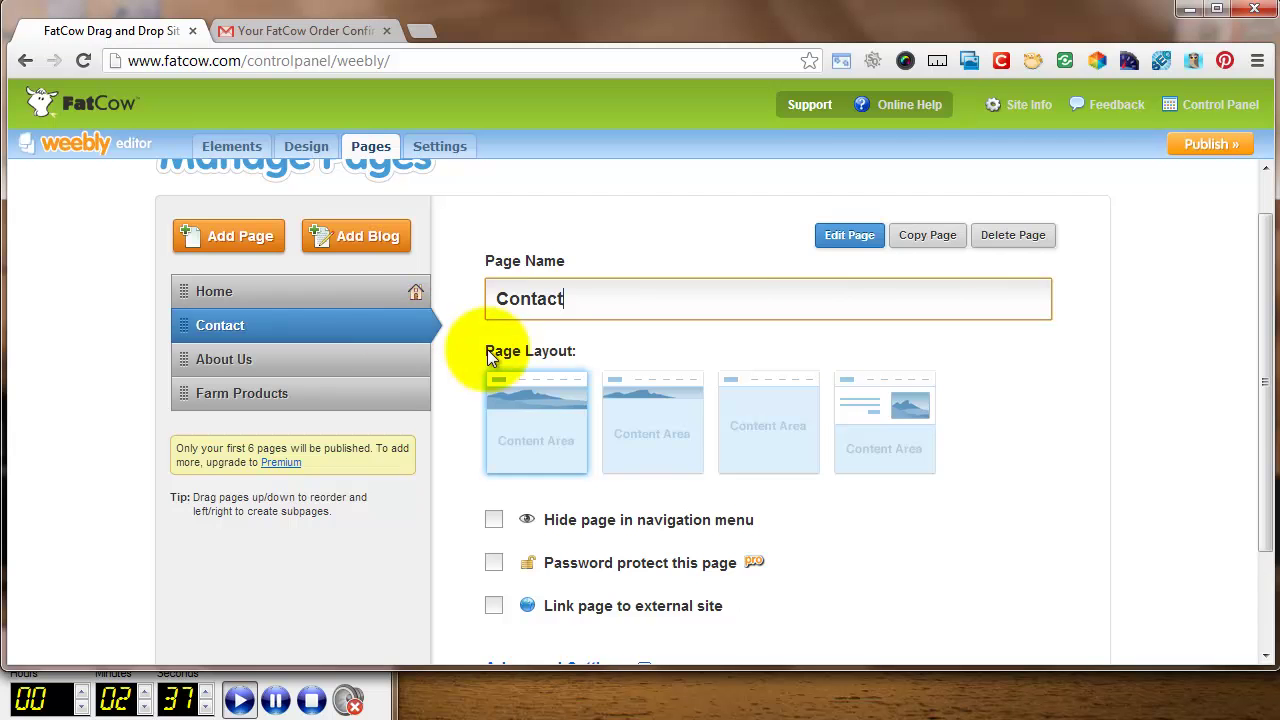
{"action": "left_click", "coordinate": [850, 236]}
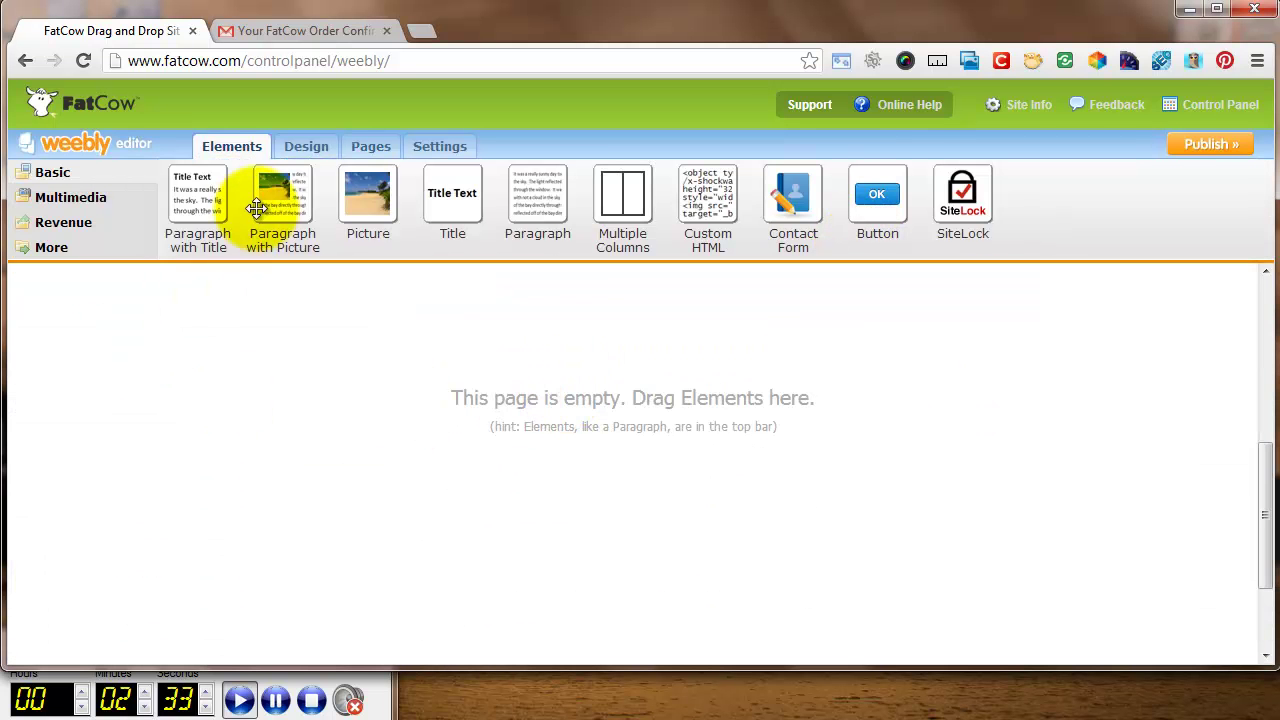
{"action": "left_click_drag", "start_coordinate": [630, 192], "coordinate": [634, 378]}
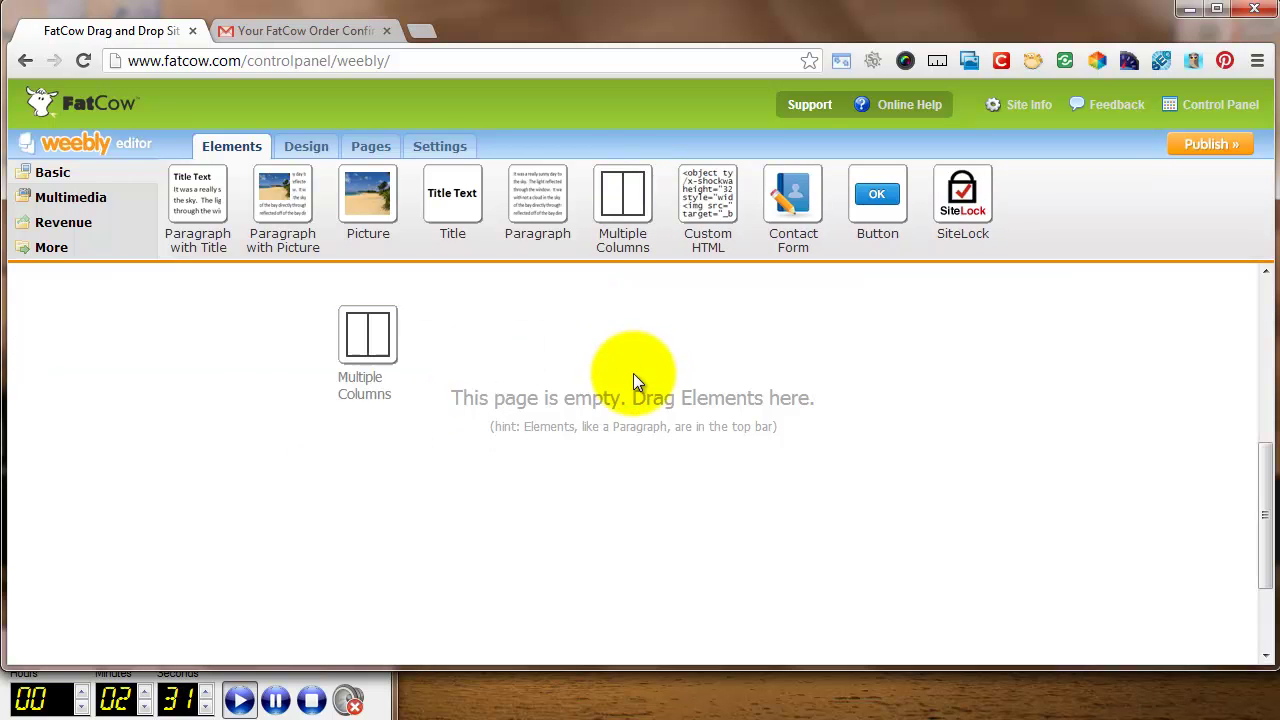
{"action": "left_click_drag", "start_coordinate": [790, 200], "coordinate": [421, 339]}
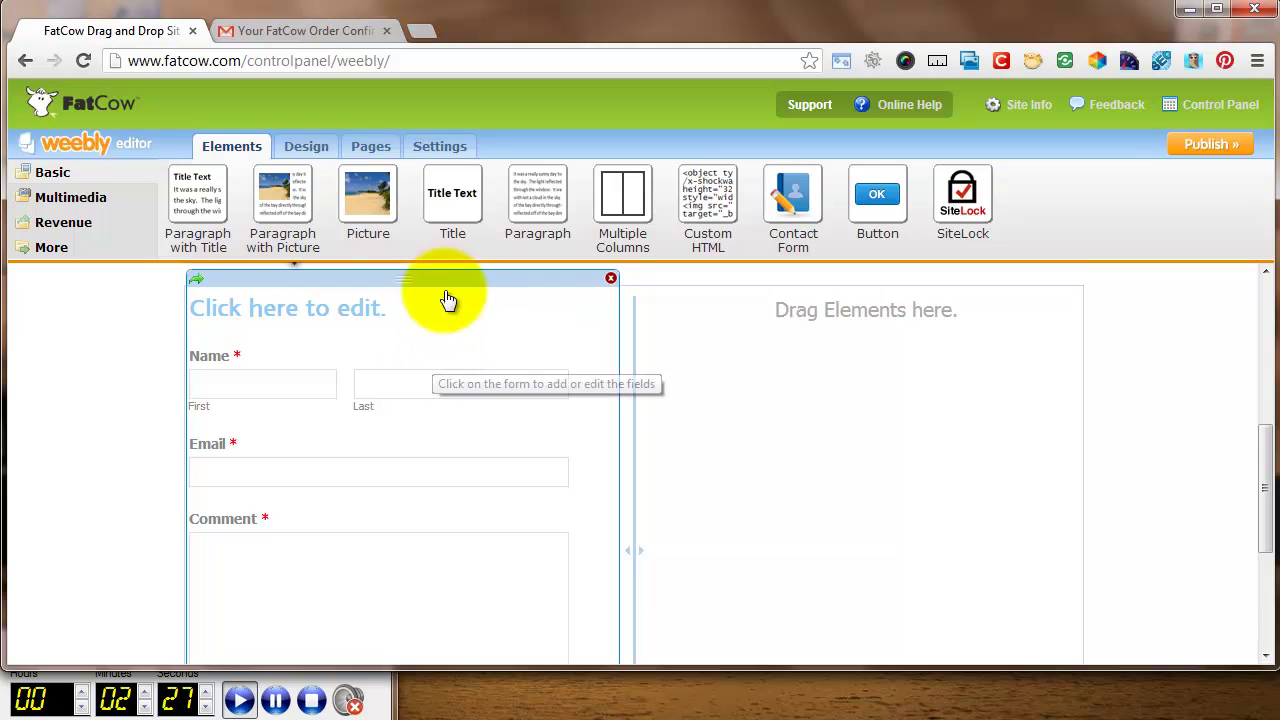
- Set the contact form's submissions to go to the farm's e-mail address and close the form editor
{"action": "left_click", "coordinate": [410, 305]}
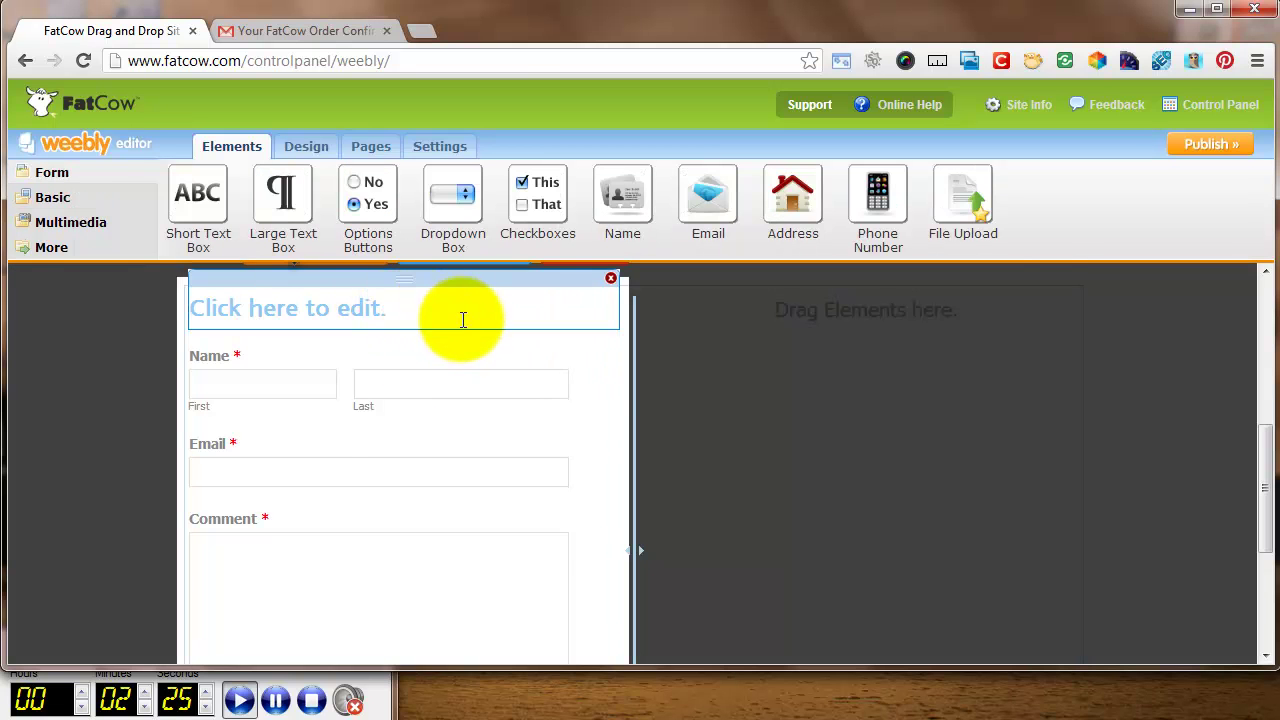
{"action": "left_click", "coordinate": [366, 352]}
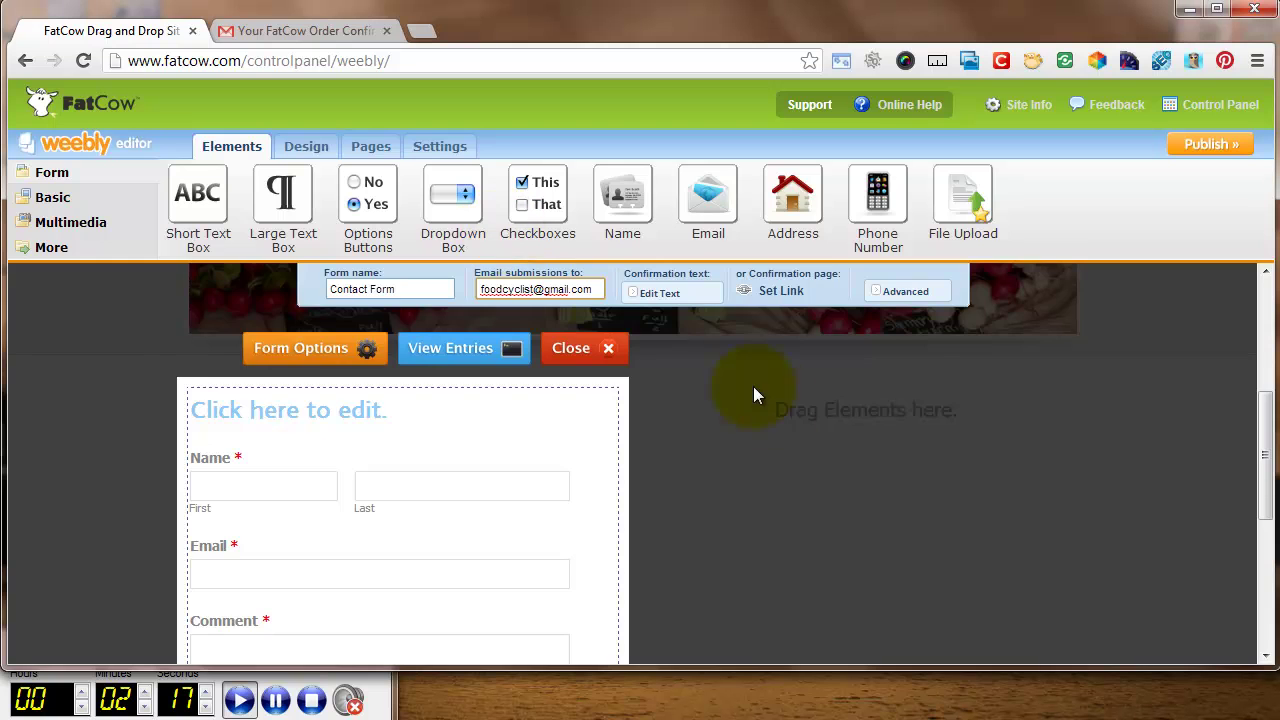
{"action": "left_click", "coordinate": [793, 409]}
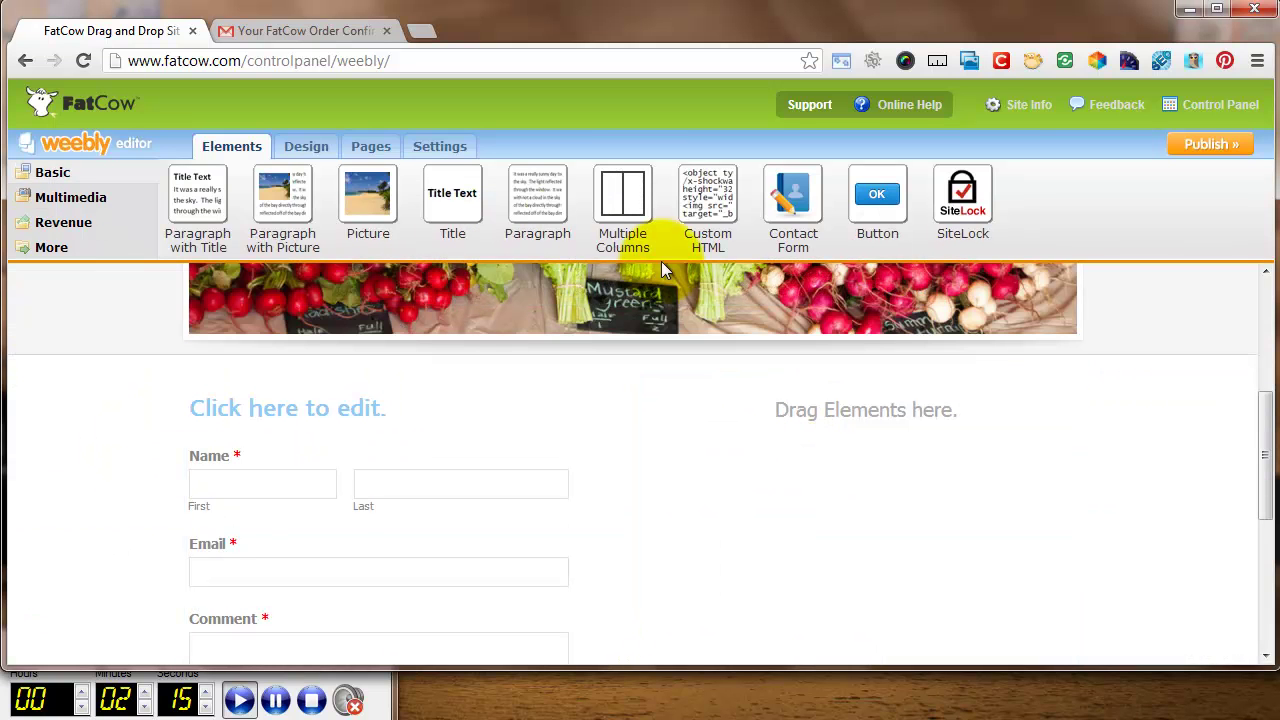
- Add a paragraph in the right column and paste the farm's contact details and CSA pick-up note from the Notepad content file
{"action": "left_click_drag", "start_coordinate": [540, 205], "coordinate": [781, 447]}
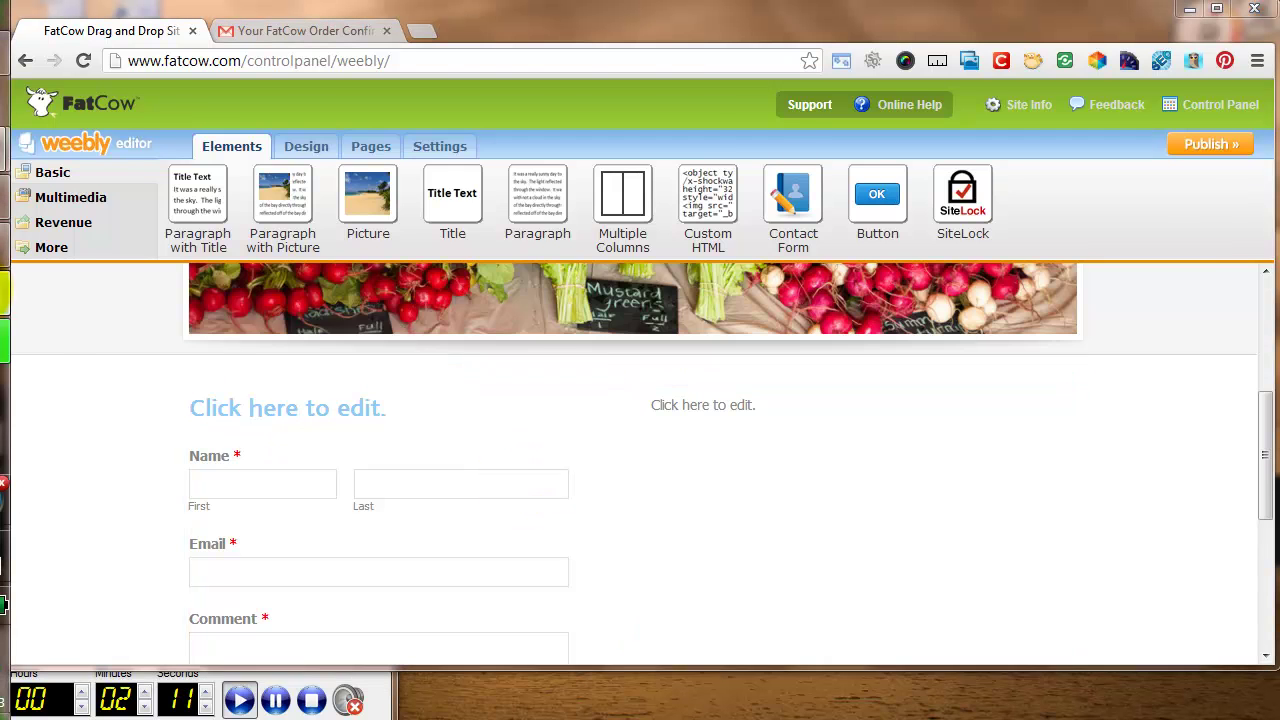
{"action": "key", "text": "alt+Tab"}
{"action": "scroll", "coordinate": [565, 440], "scroll_direction": "down", "scroll_amount": 12}
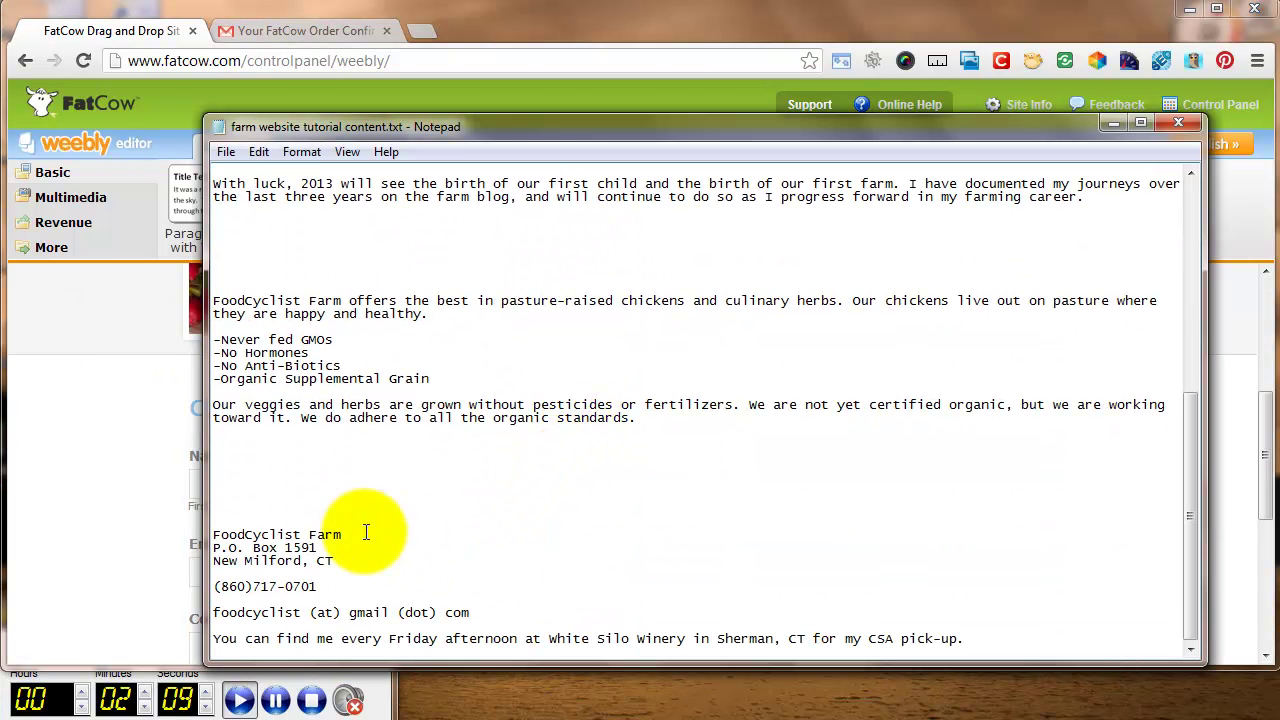
{"action": "left_click_drag", "start_coordinate": [213, 537], "coordinate": [978, 650]}
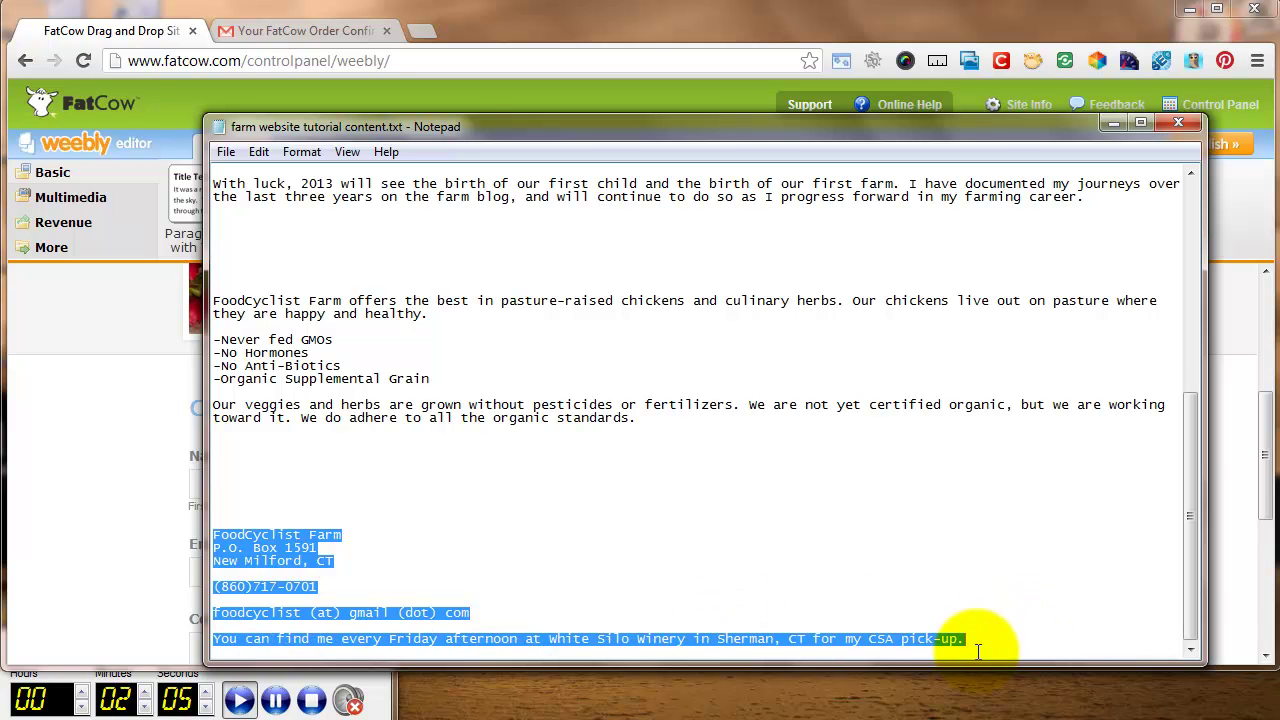
{"action": "right_click", "coordinate": [303, 548]}
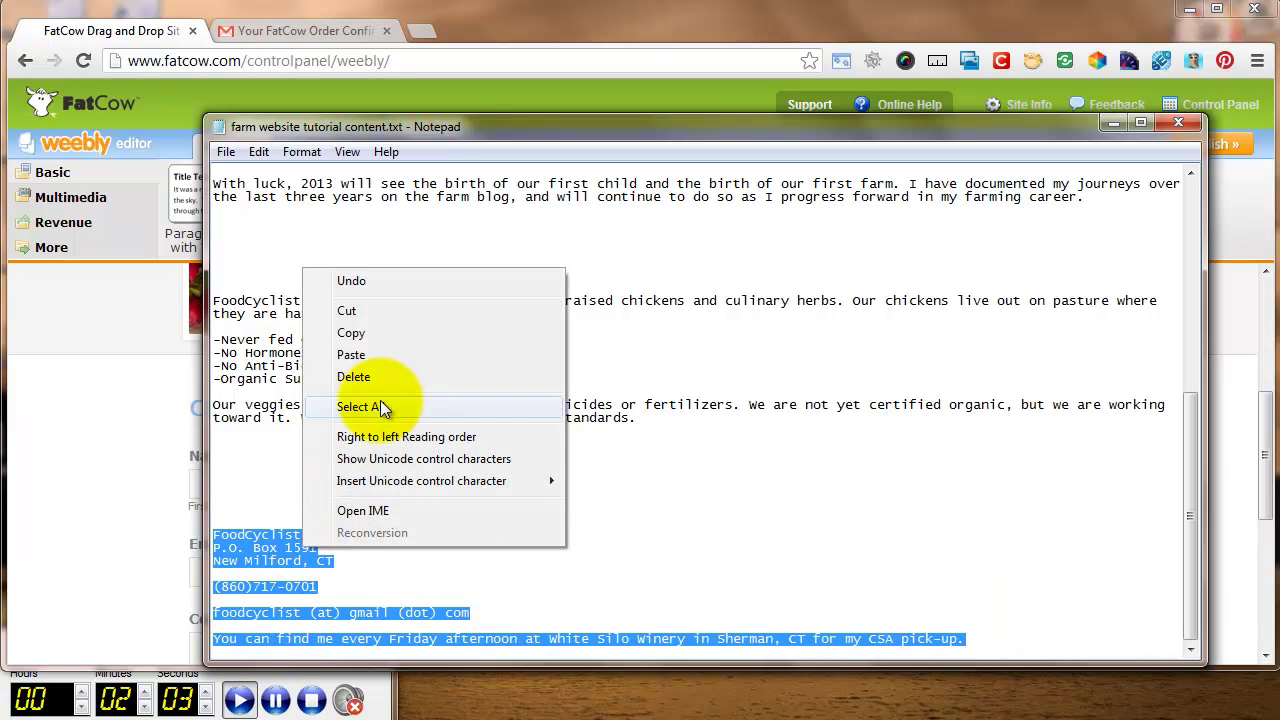
{"action": "left_click", "coordinate": [380, 333]}
{"action": "left_click", "coordinate": [133, 558]}
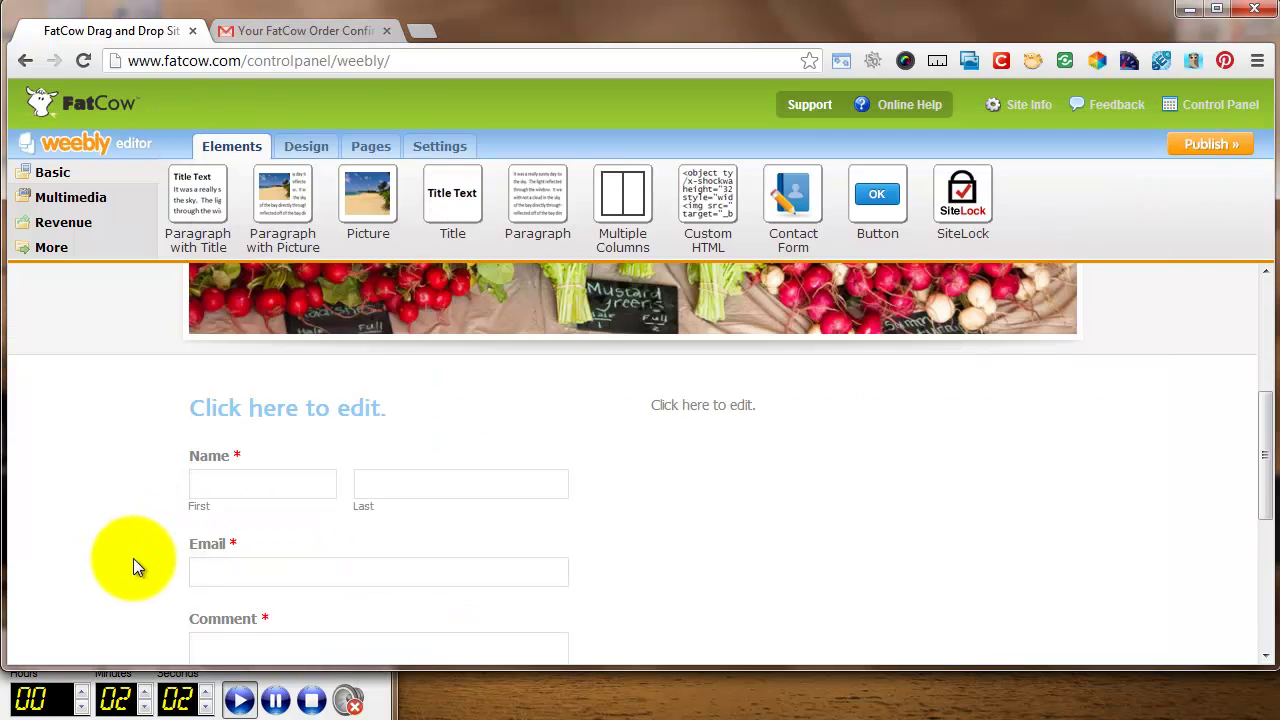
{"action": "left_click", "coordinate": [660, 405]}
{"action": "key", "text": "ctrl+v"}
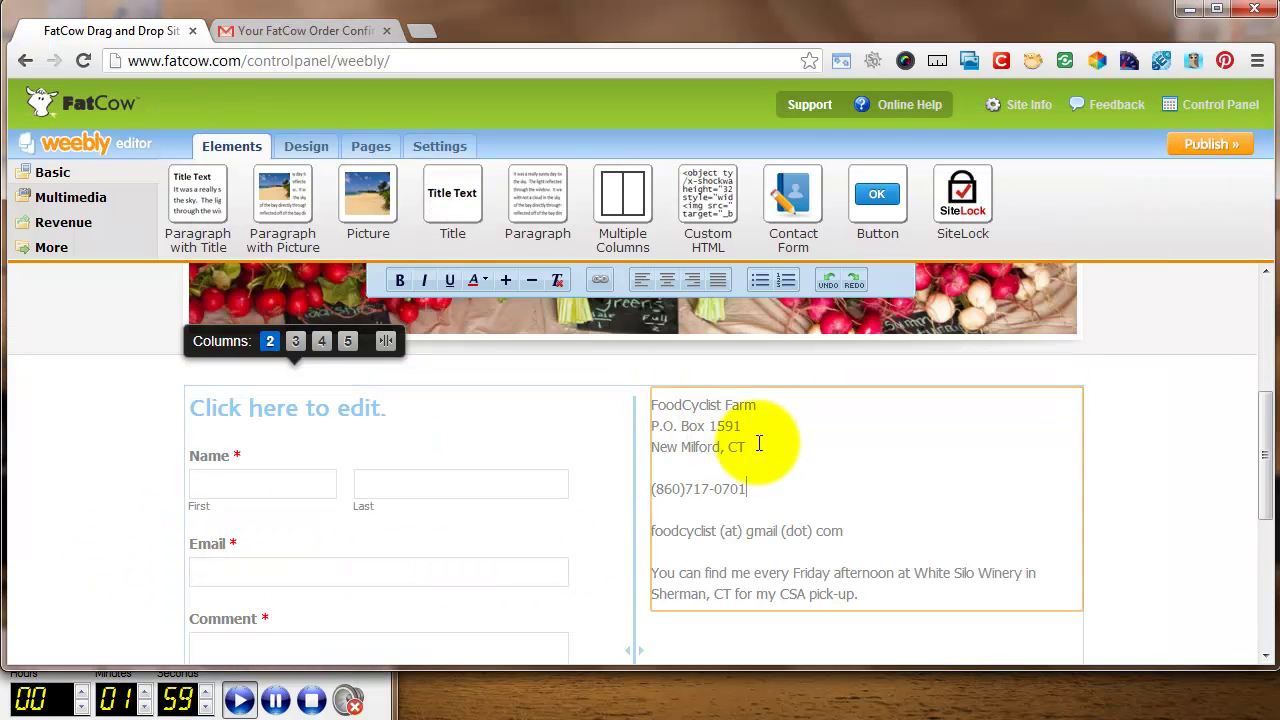
- Add a Google Maps element below the contact form and set its address to "New Milford, CT"
{"action": "left_click_drag", "start_coordinate": [794, 200], "coordinate": [1104, 446]}
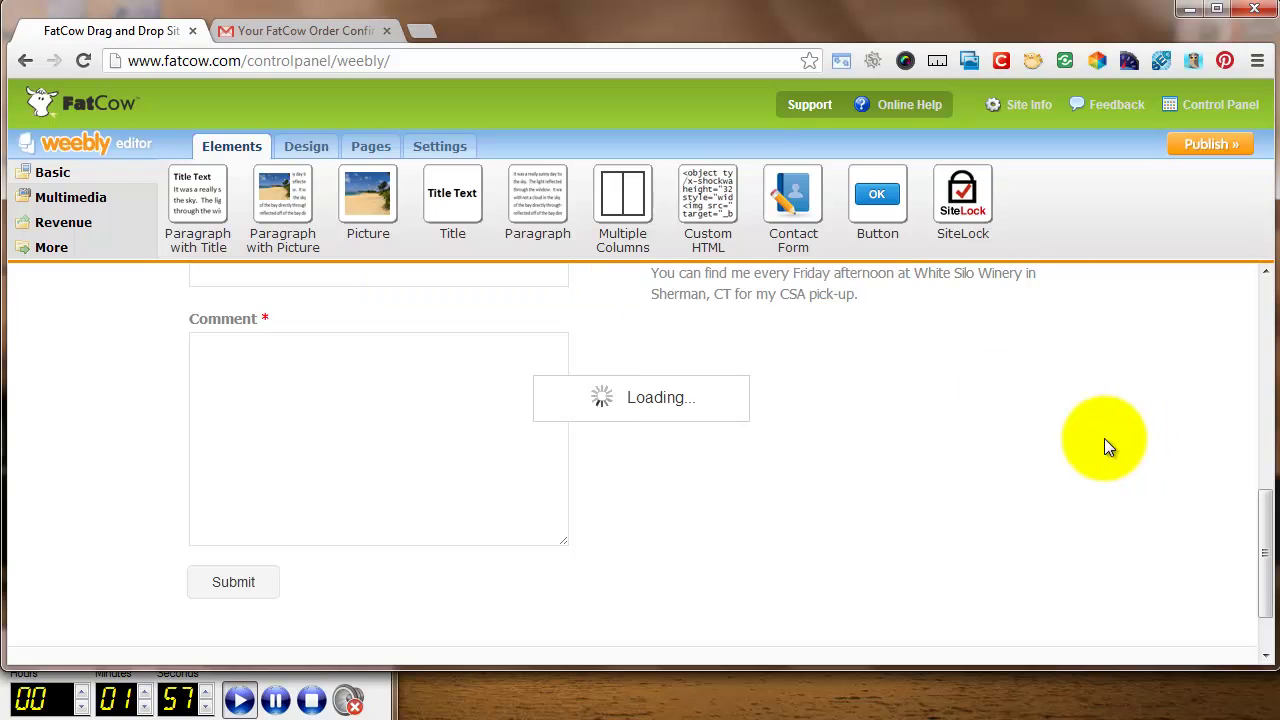
{"action": "left_click", "coordinate": [63, 198]}
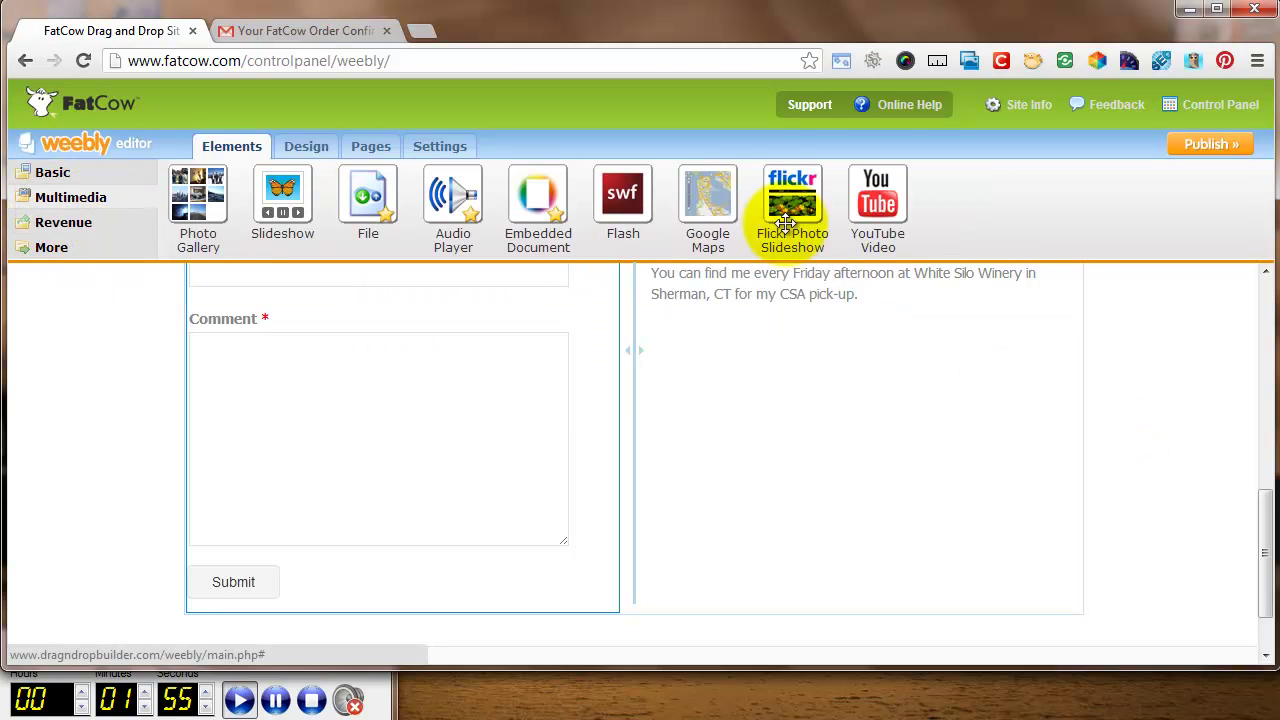
{"action": "left_click_drag", "start_coordinate": [720, 194], "coordinate": [741, 609]}
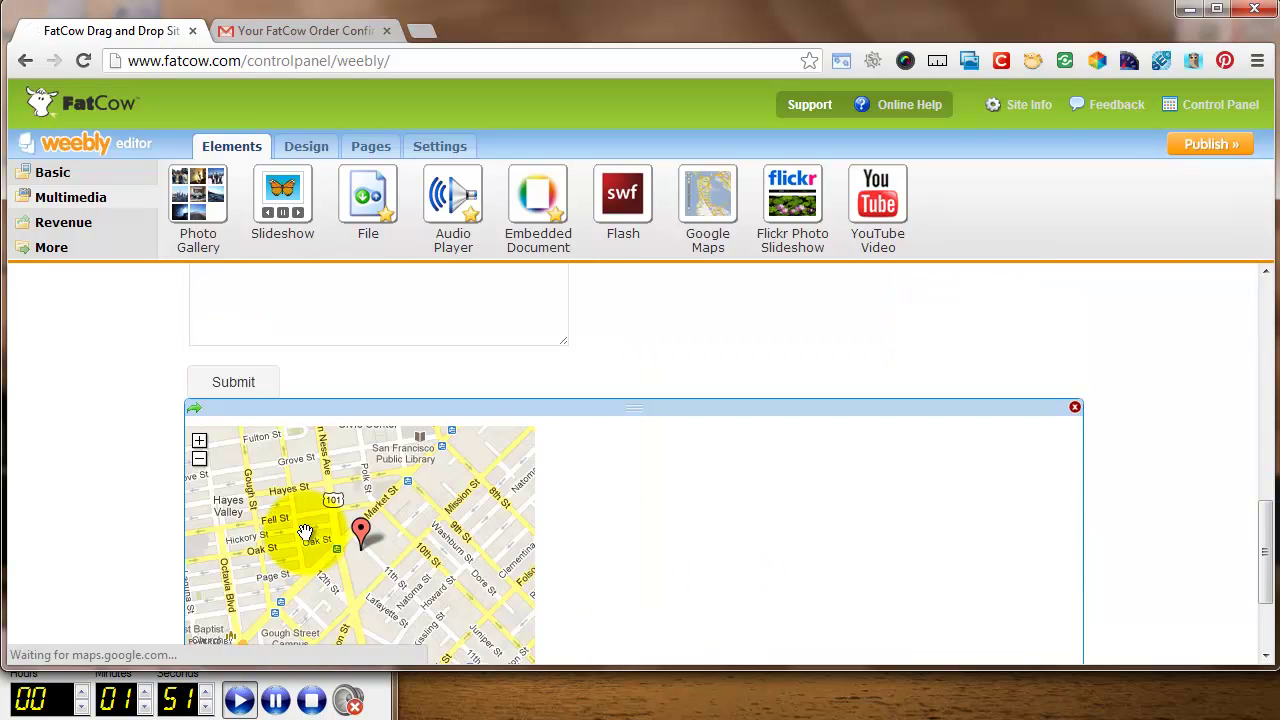
{"action": "left_click", "coordinate": [305, 531]}
{"action": "left_click", "coordinate": [323, 288]}
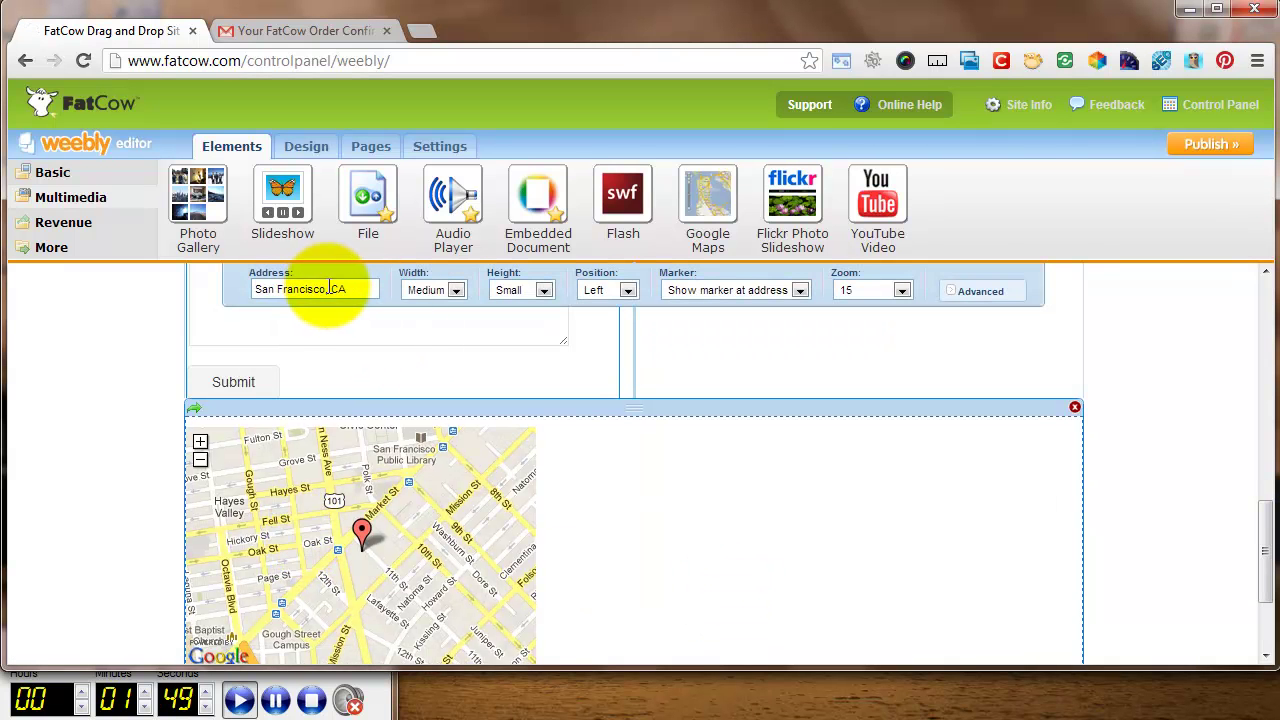
{"action": "left_click_drag", "start_coordinate": [330, 288], "coordinate": [292, 288]}
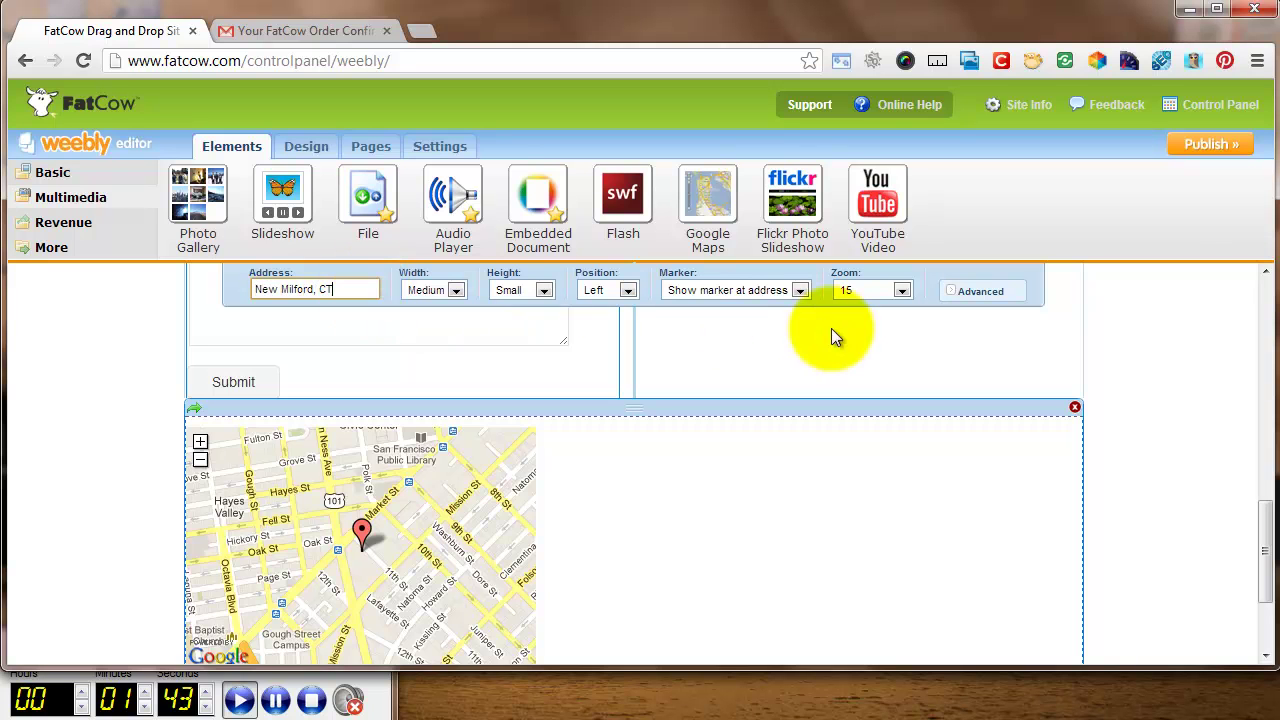
- Apply the map settings on the Contact page and open the About Us page for editing
{"action": "left_click", "coordinate": [1207, 359]}
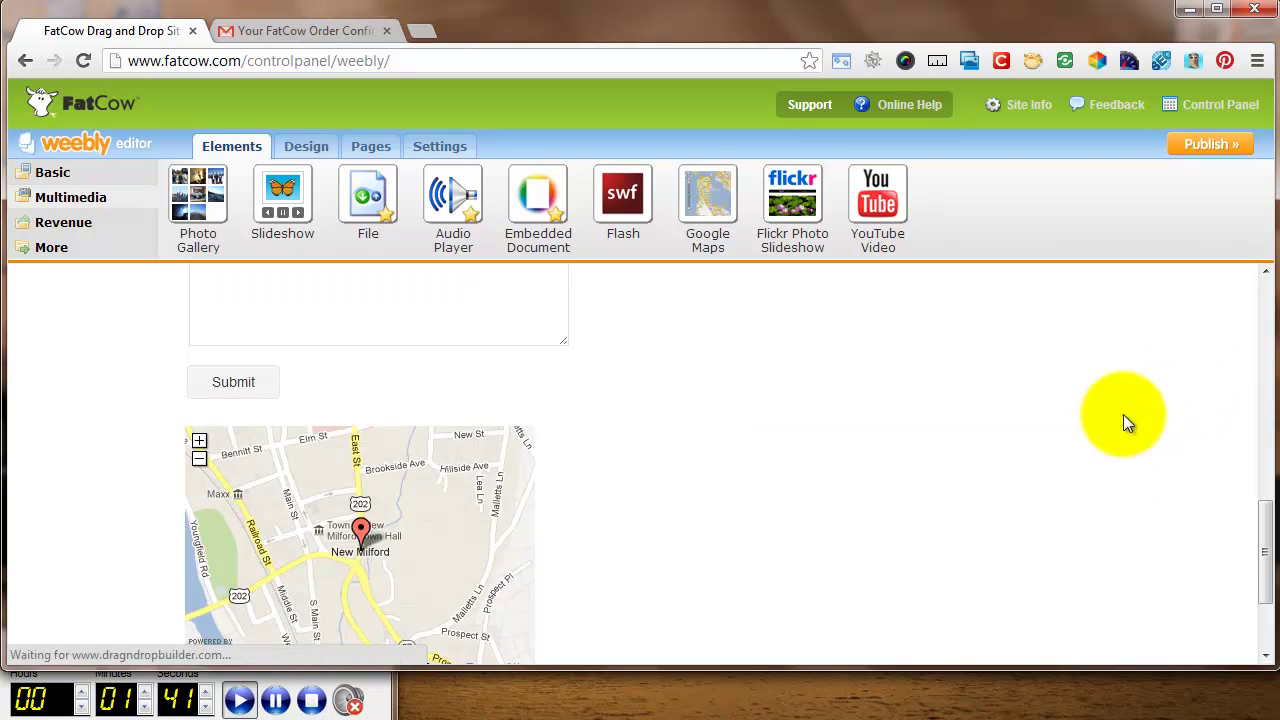
{"action": "scroll", "coordinate": [627, 532], "scroll_direction": "down", "scroll_amount": 1}
{"action": "scroll", "coordinate": [783, 515], "scroll_direction": "up", "scroll_amount": 2}
{"action": "left_click_drag", "start_coordinate": [783, 515], "coordinate": [352, 177]}
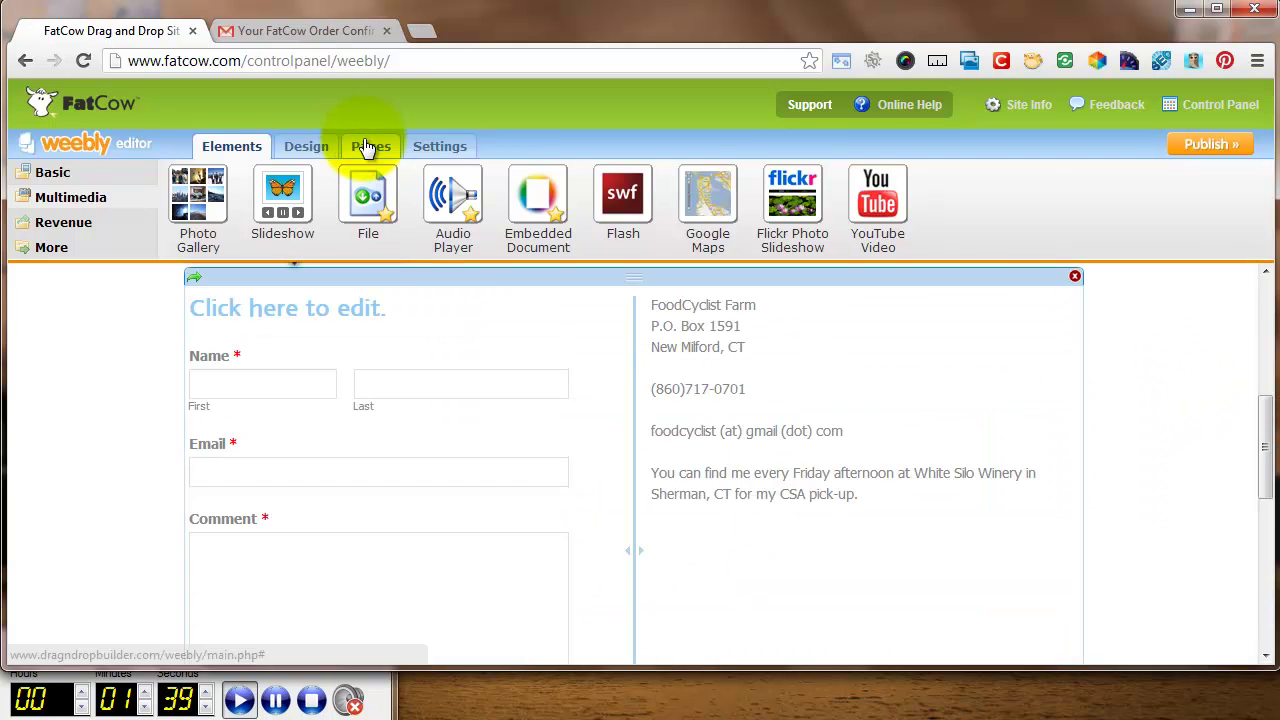
{"action": "left_click", "coordinate": [352, 146]}
{"action": "left_click", "coordinate": [300, 361]}
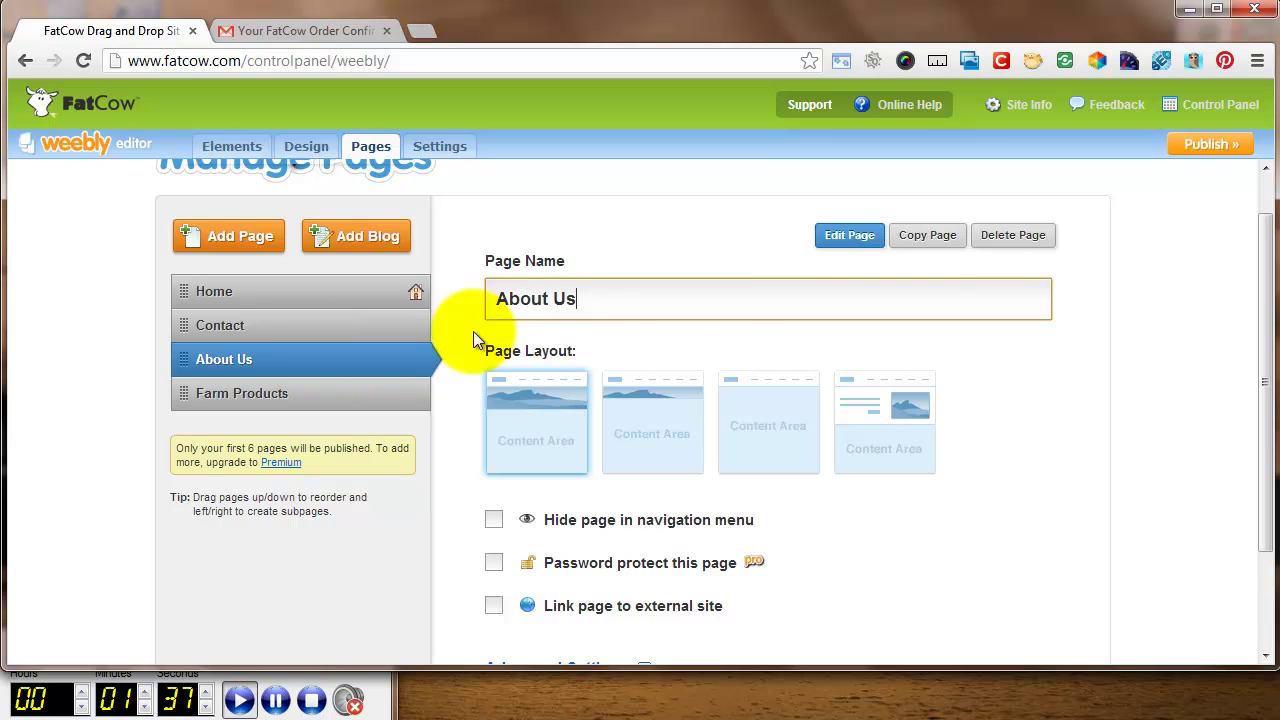
{"action": "left_click", "coordinate": [850, 238]}
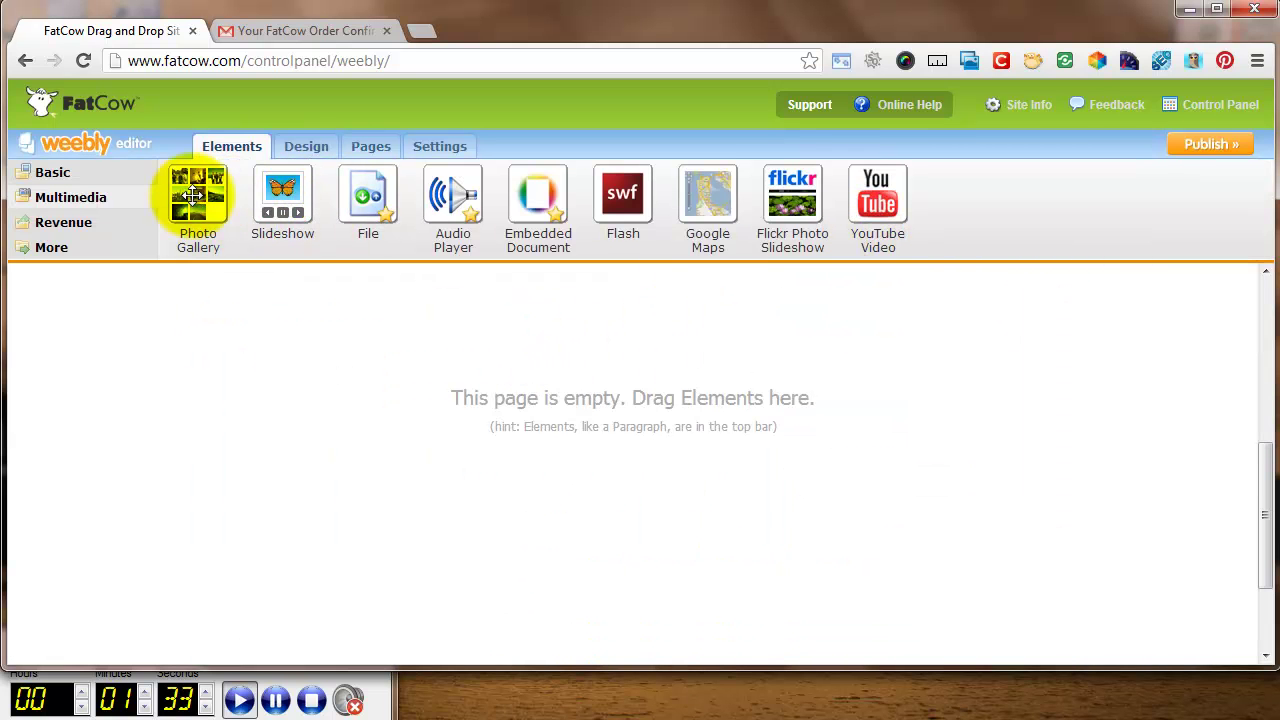
- Add a Paragraph with Picture element to the About Us page and upload the couple's portrait from the tutorial images folder
{"action": "left_click", "coordinate": [112, 175]}
{"action": "left_click_drag", "start_coordinate": [267, 192], "coordinate": [351, 362]}
{"action": "left_click", "coordinate": [262, 406]}
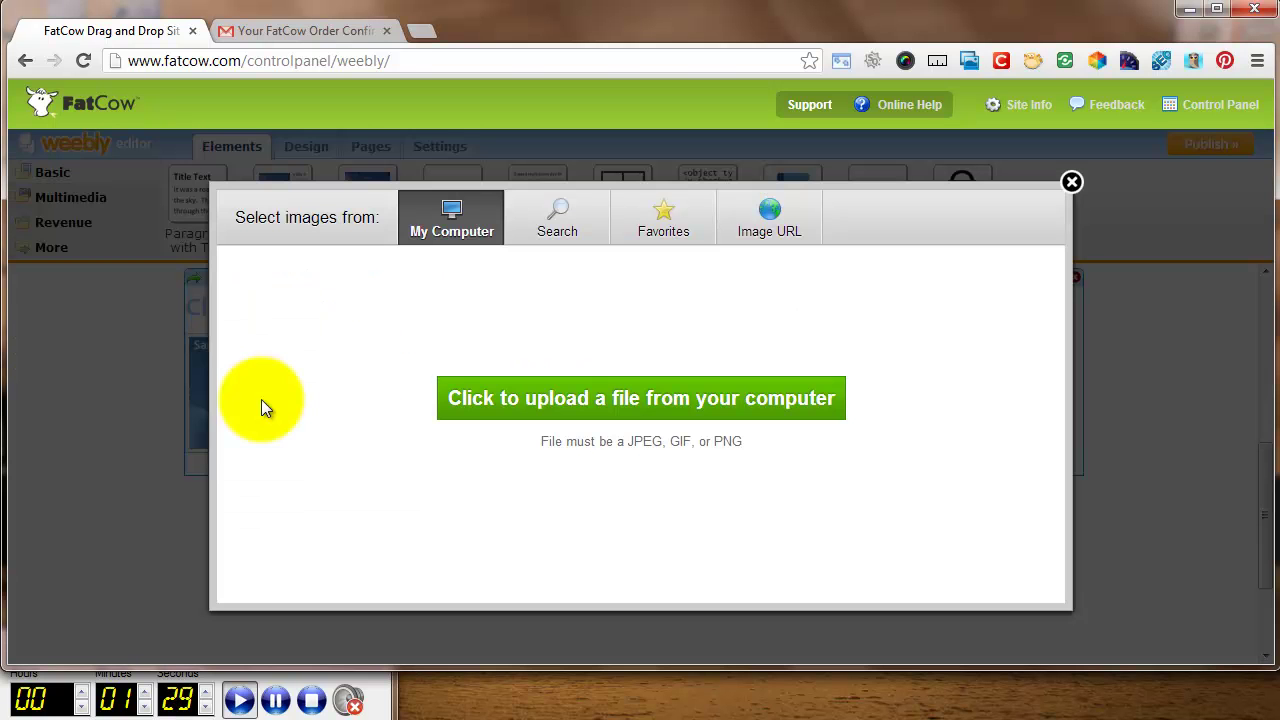
{"action": "left_click", "coordinate": [557, 399]}
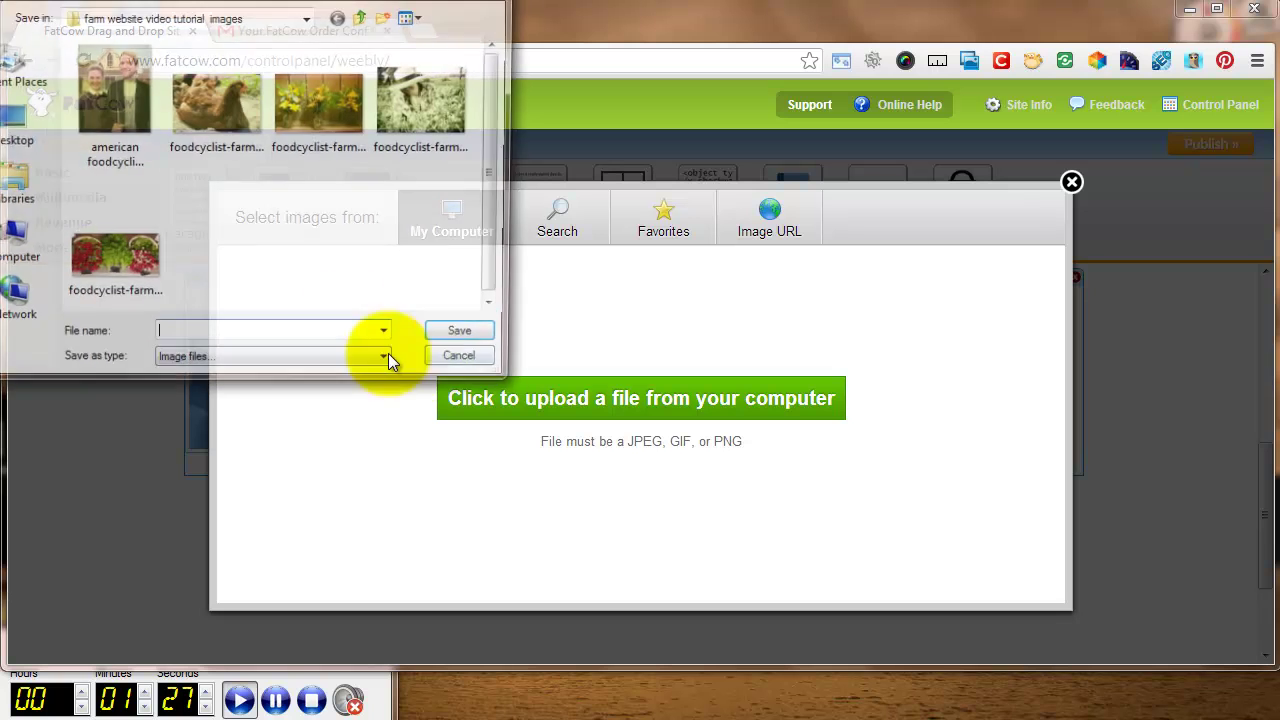
{"action": "left_click", "coordinate": [140, 150]}
{"action": "left_click", "coordinate": [466, 338]}
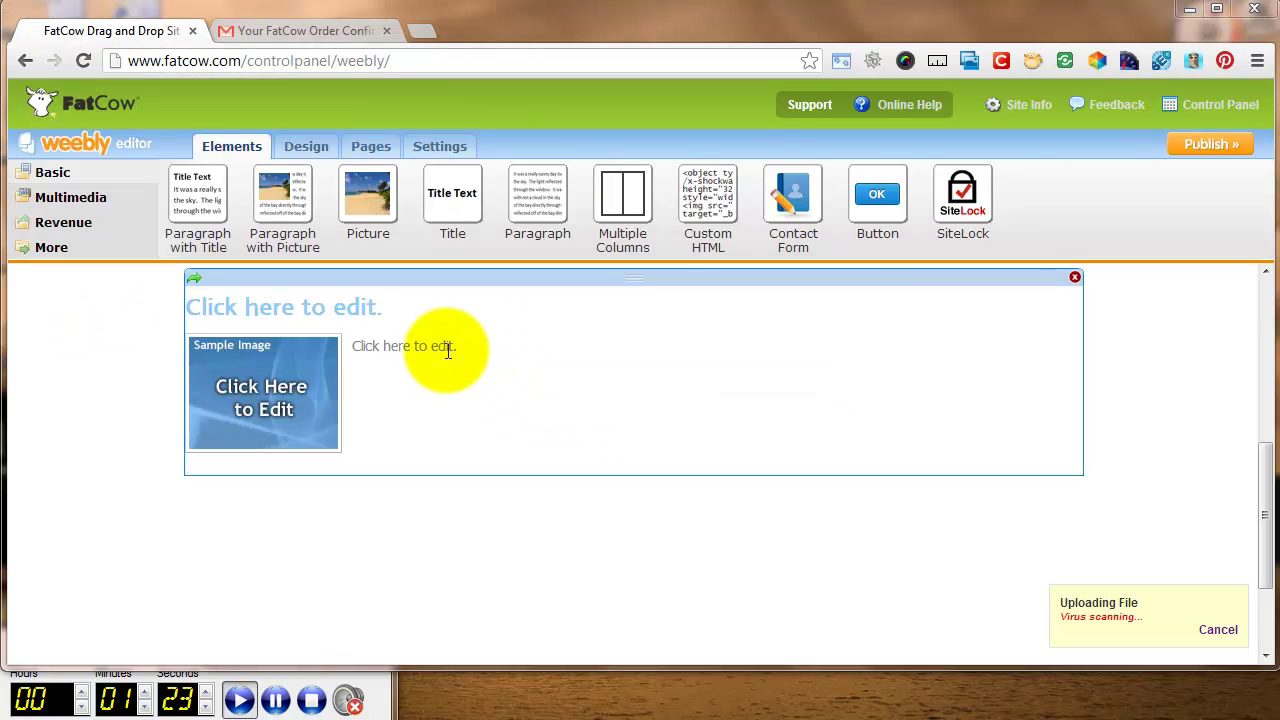
- Copy the four farm-history paragraphs, from "In 2010" to "my farming career", from the Notepad content file
{"action": "left_click", "coordinate": [466, 348]}
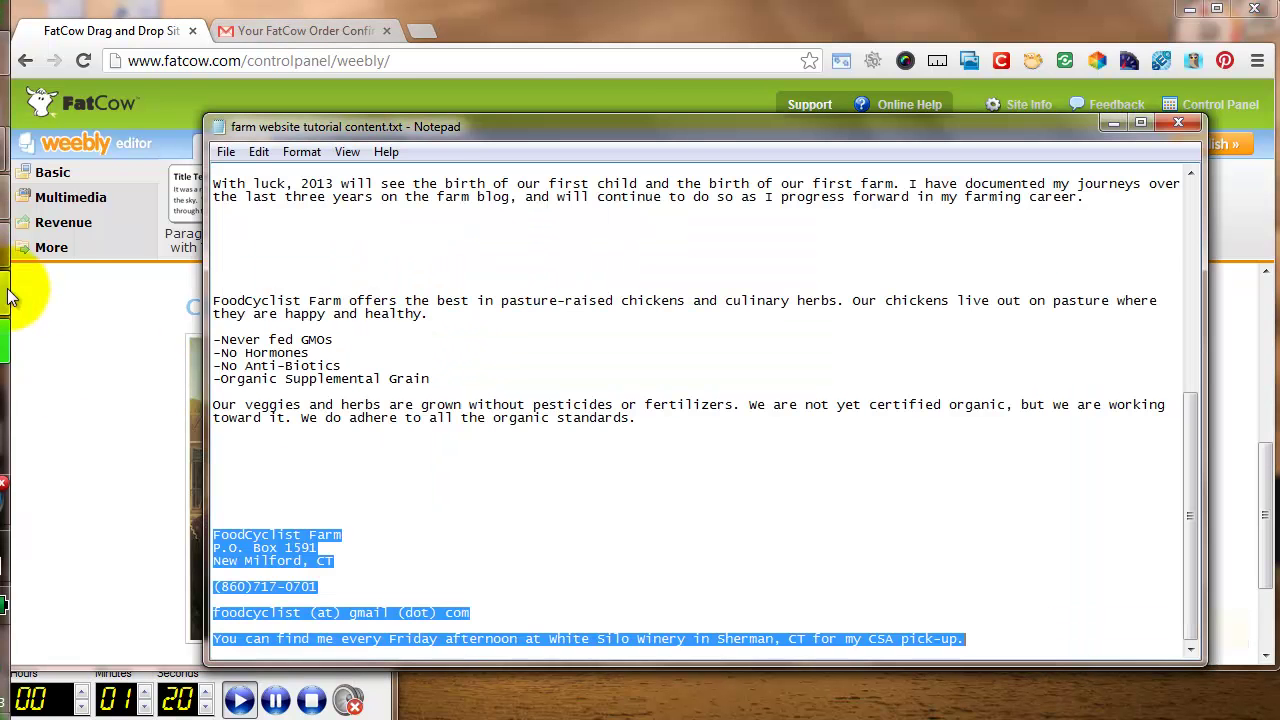
{"action": "key", "text": "alt+Tab"}
{"action": "left_click", "coordinate": [272, 325]}
{"action": "scroll", "coordinate": [272, 325], "scroll_direction": "up", "scroll_amount": 5}
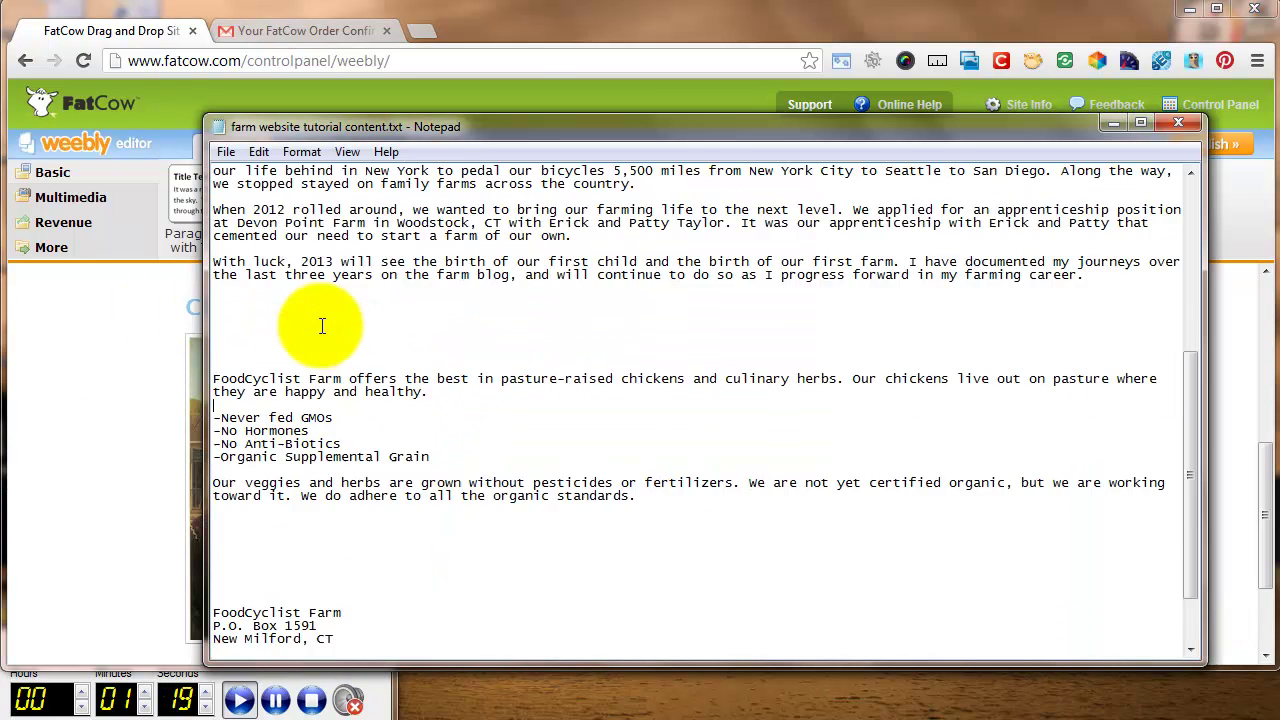
{"action": "left_click_drag", "start_coordinate": [1092, 392], "coordinate": [212, 222]}
{"action": "right_click", "coordinate": [338, 254]}
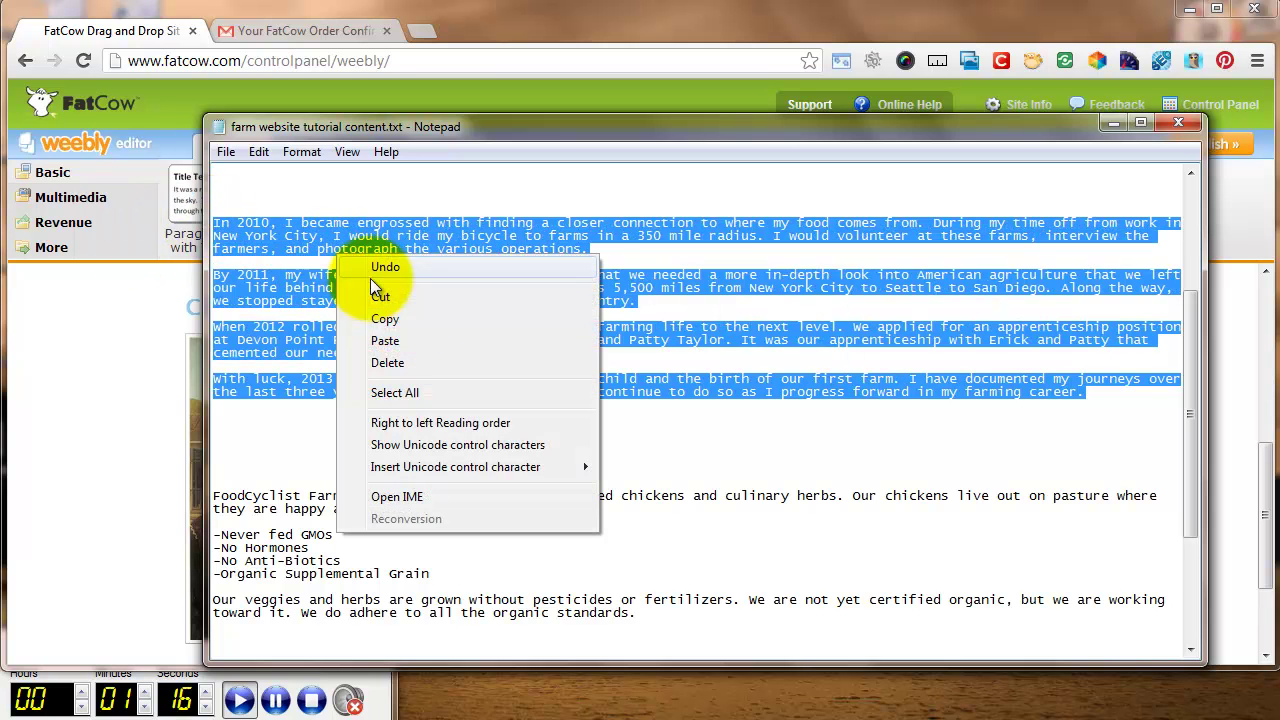
{"action": "left_click", "coordinate": [410, 316]}
- Paste the copied farm history into the text beside the portrait and title the section "About the" followed by the family's name
{"action": "left_click", "coordinate": [78, 409]}
{"action": "left_click", "coordinate": [512, 341]}
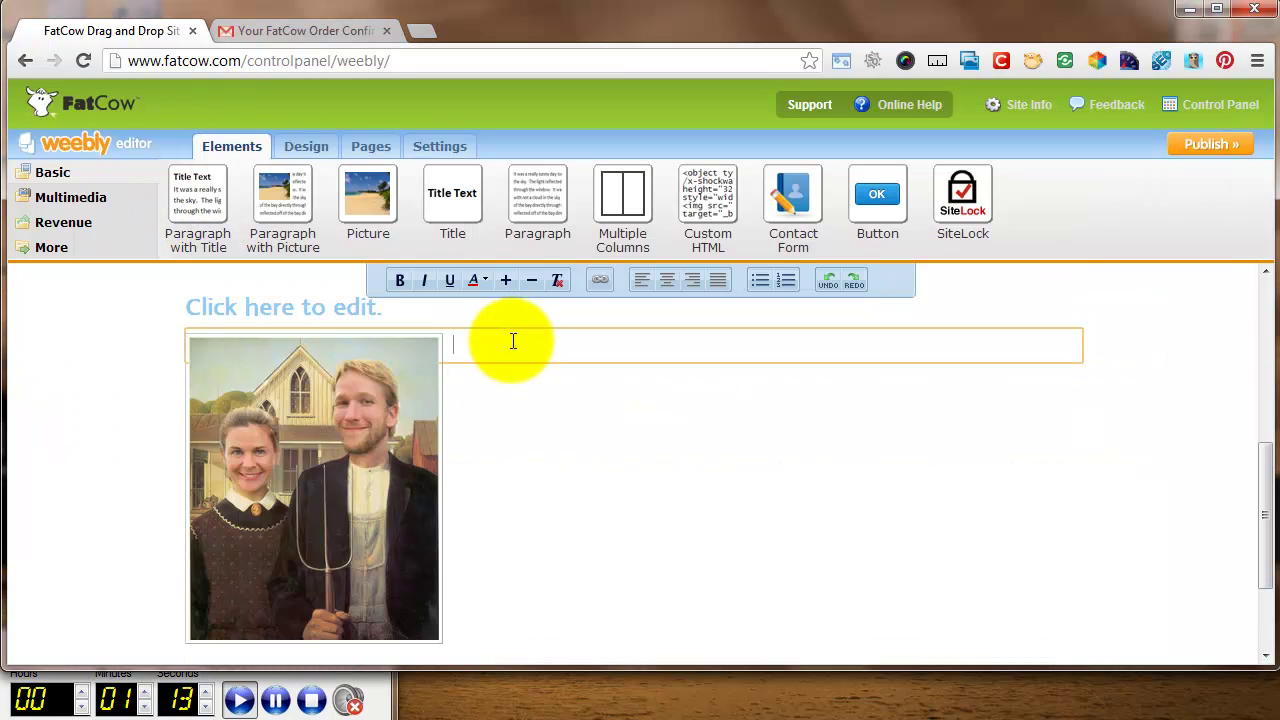
{"action": "right_click", "coordinate": [513, 348]}
{"action": "left_click", "coordinate": [583, 451]}
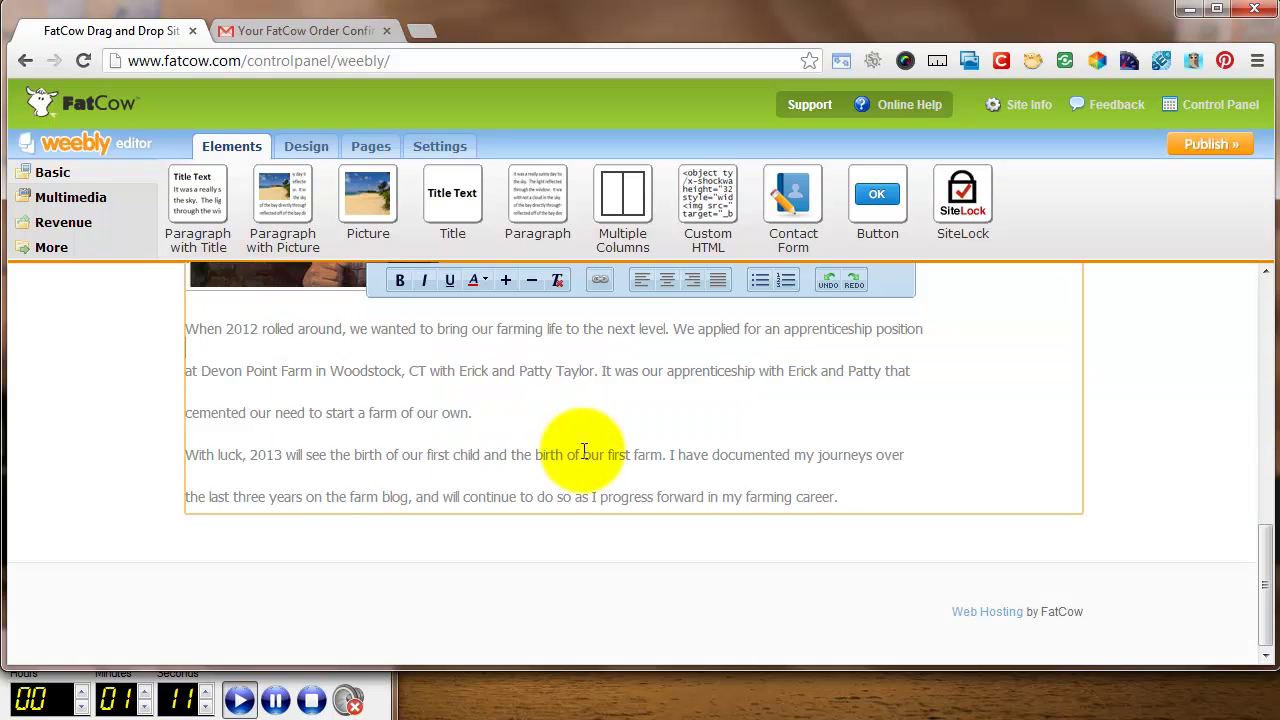
{"action": "scroll", "coordinate": [550, 460], "scroll_direction": "up", "scroll_amount": 5}
{"action": "left_click", "coordinate": [366, 448]}
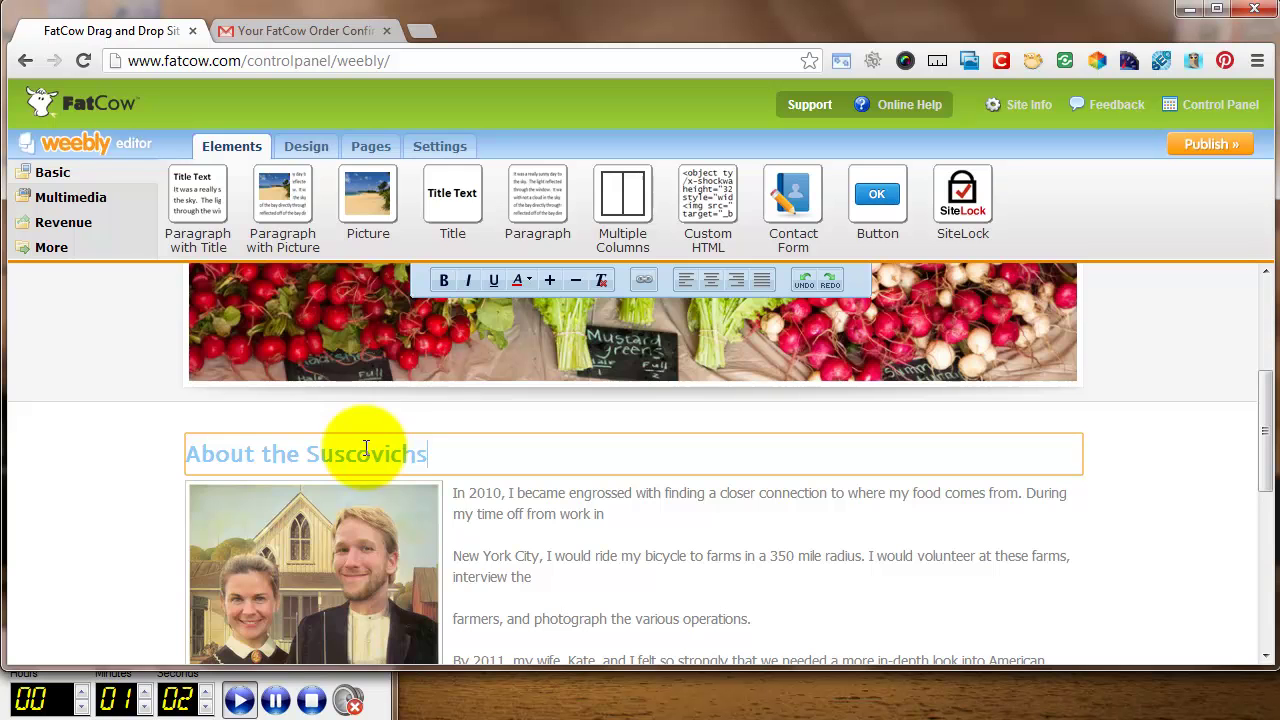
- Open the Farm Products page for editing
{"action": "left_click", "coordinate": [369, 147]}
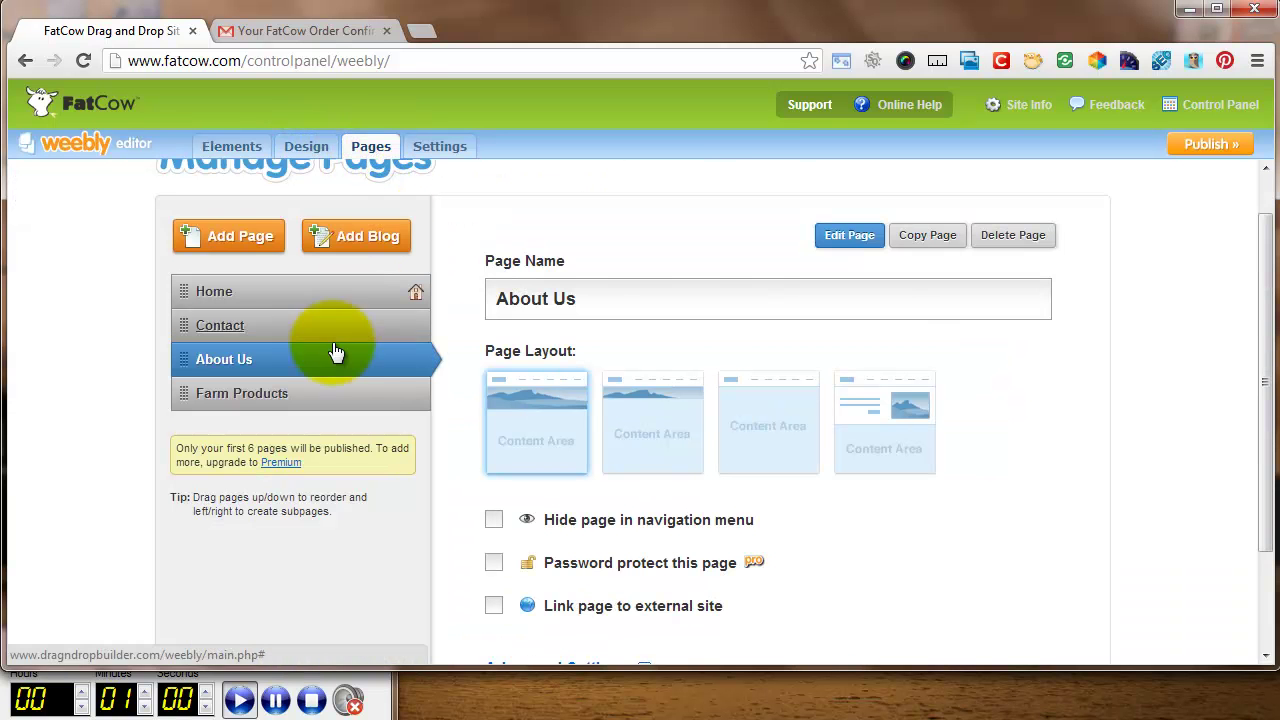
{"action": "left_click", "coordinate": [310, 398]}
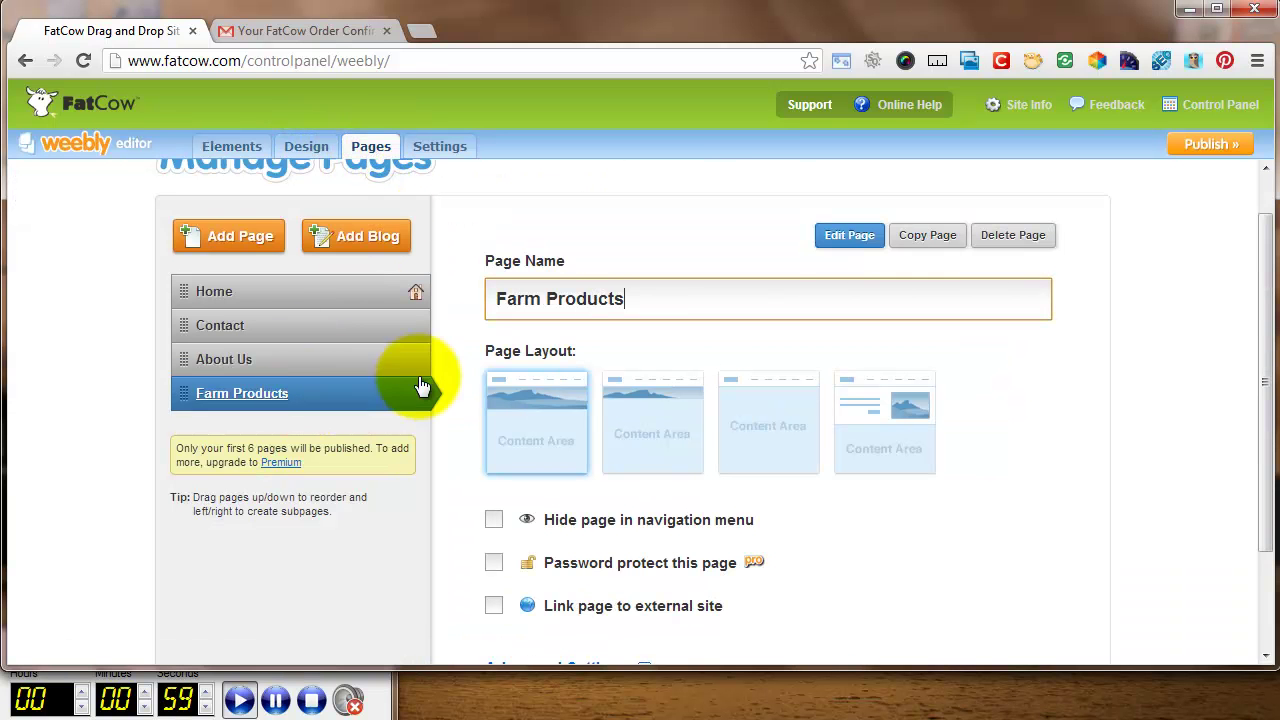
{"action": "left_click", "coordinate": [849, 236]}
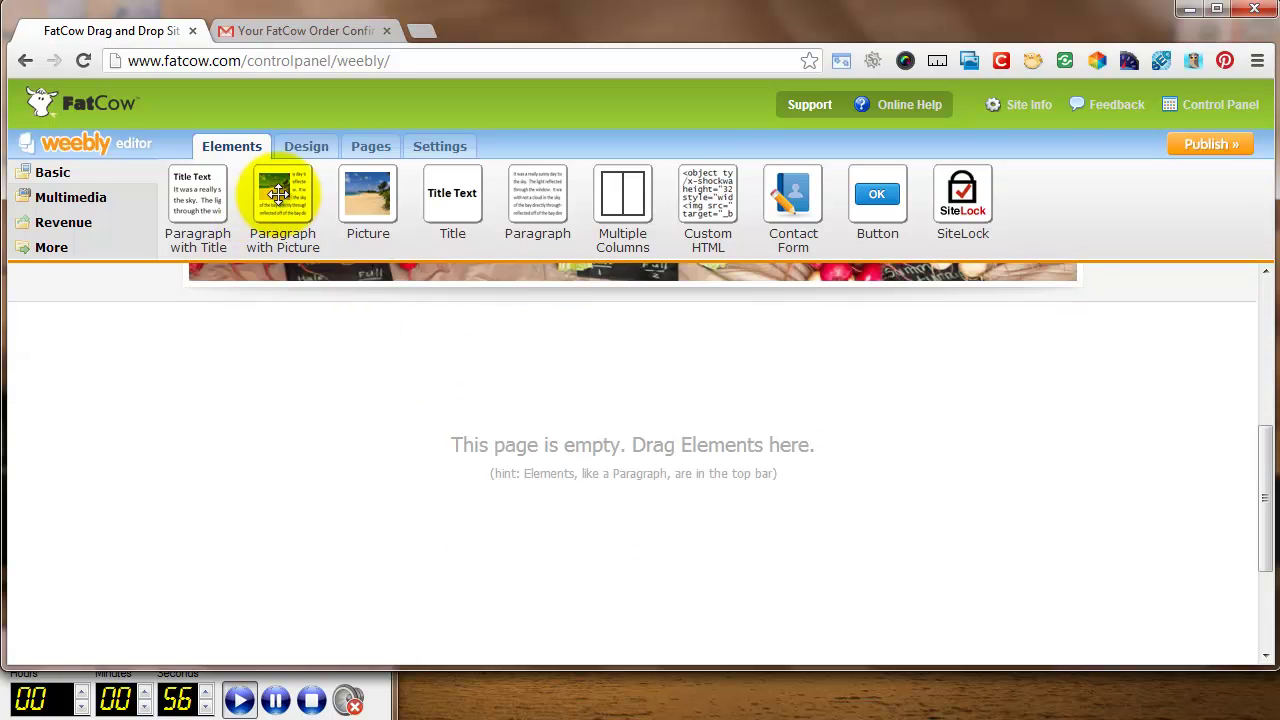
- Add a Paragraph with Picture element to the Farm Products page, using the brown hen photo and the title "Chicken CSA"
{"action": "left_click_drag", "start_coordinate": [279, 193], "coordinate": [368, 460]}
{"action": "left_click", "coordinate": [268, 425]}
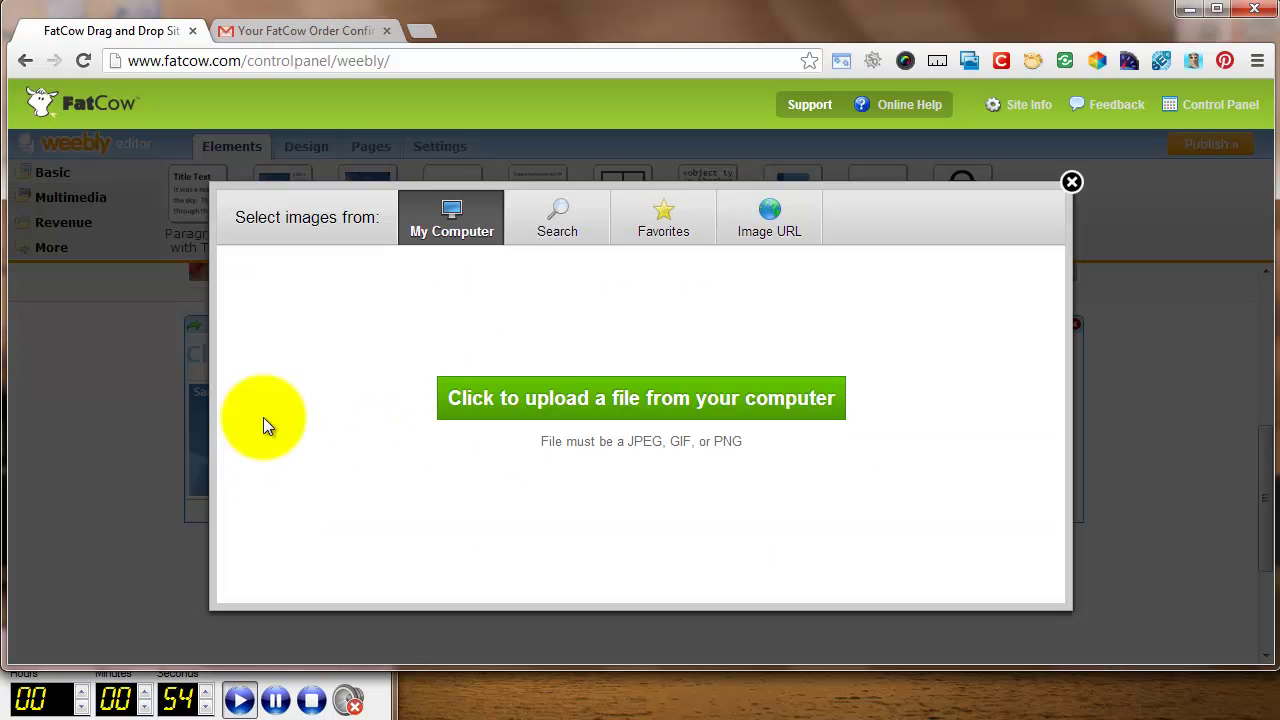
{"action": "left_click", "coordinate": [541, 412]}
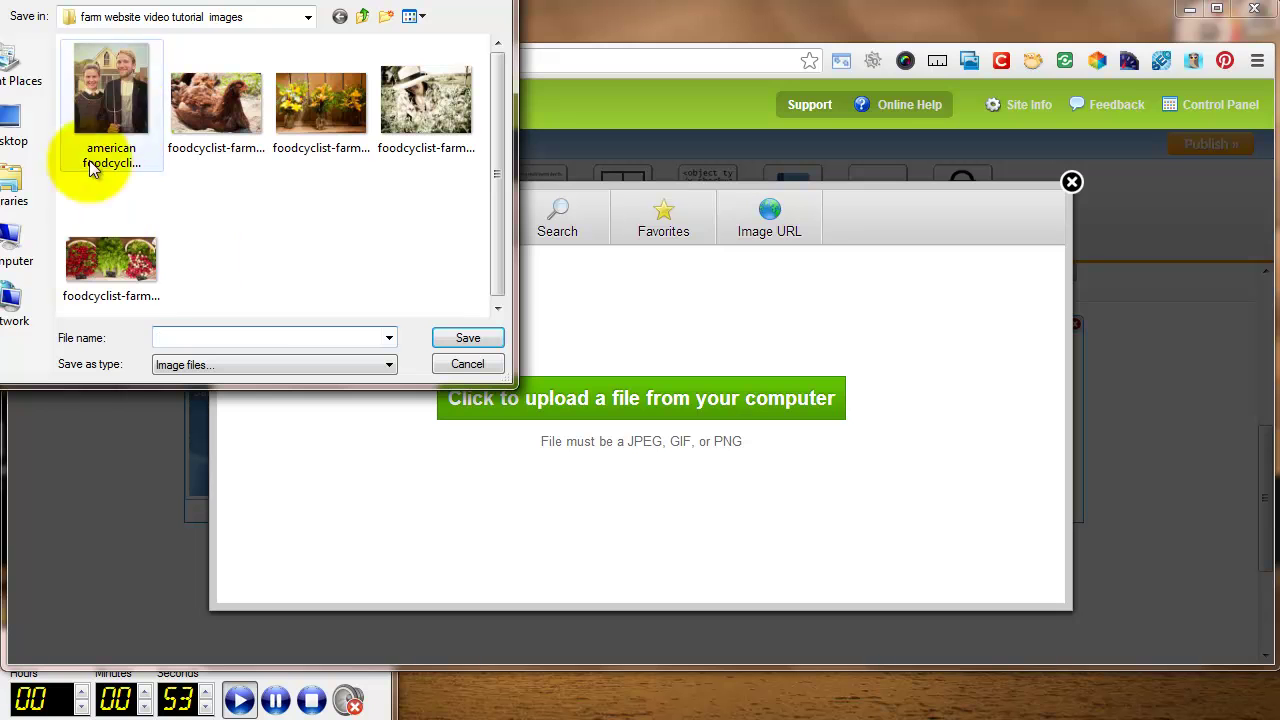
{"action": "left_click", "coordinate": [192, 108]}
{"action": "left_click", "coordinate": [468, 339]}
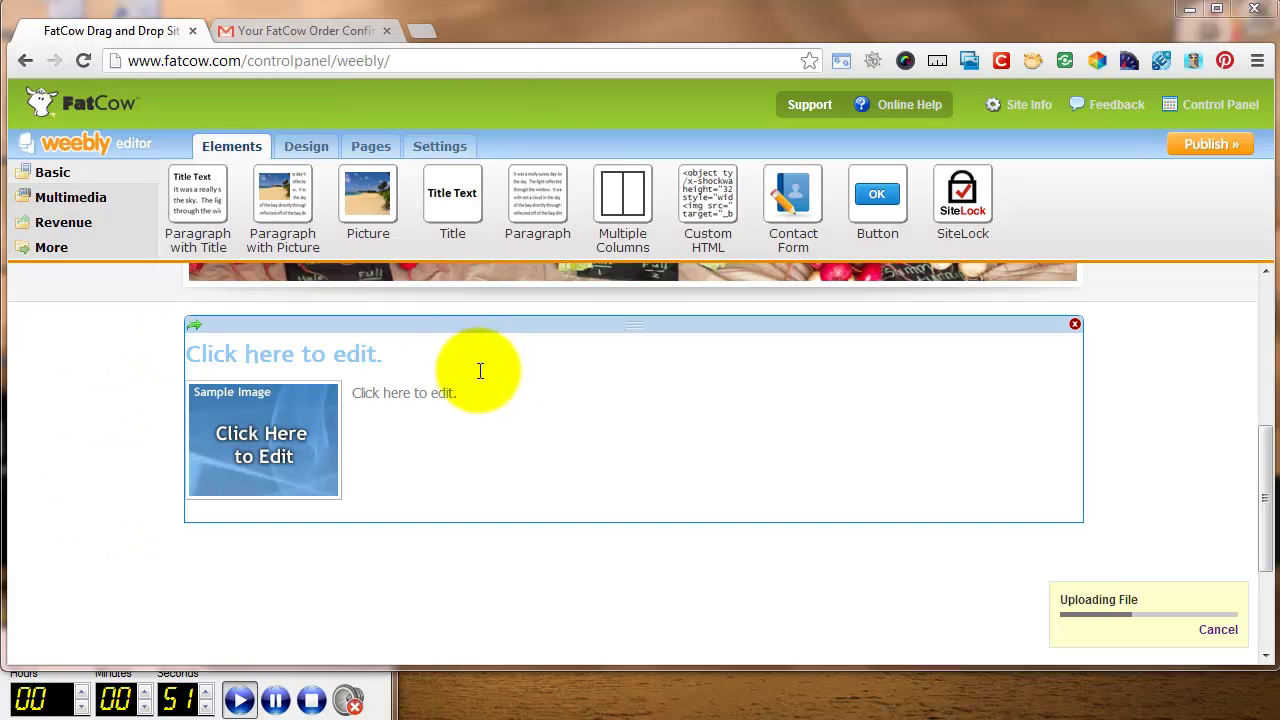
{"action": "left_click", "coordinate": [355, 358]}
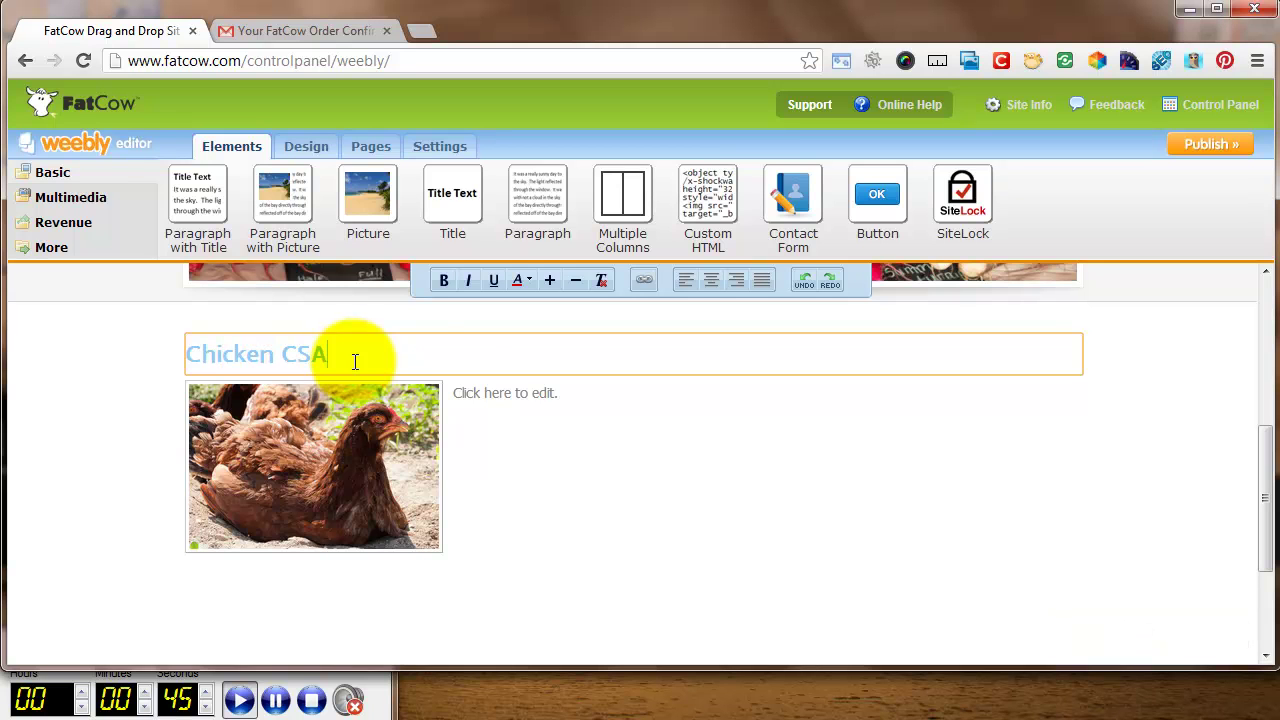
- Copy the pasture-raised chickens and herbs description, through the organic standards paragraph, from the Notepad content file
{"action": "left_click", "coordinate": [491, 394]}
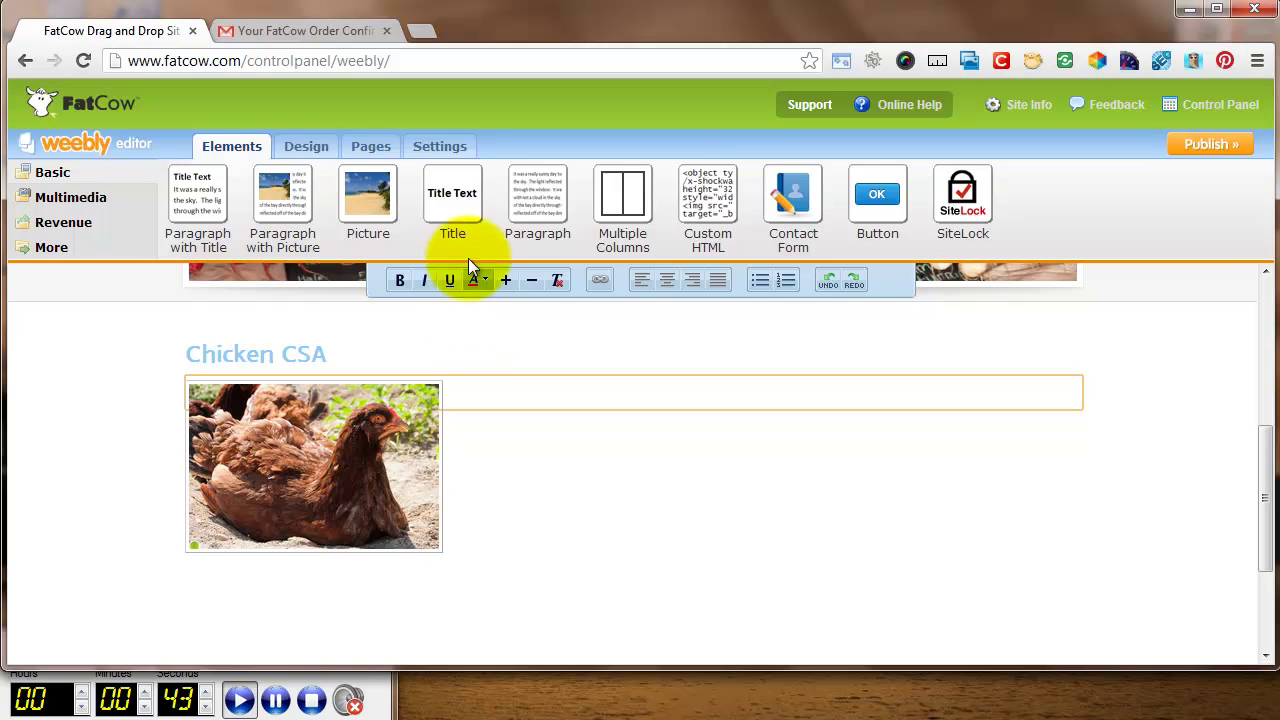
{"action": "left_click", "coordinate": [5, 305]}
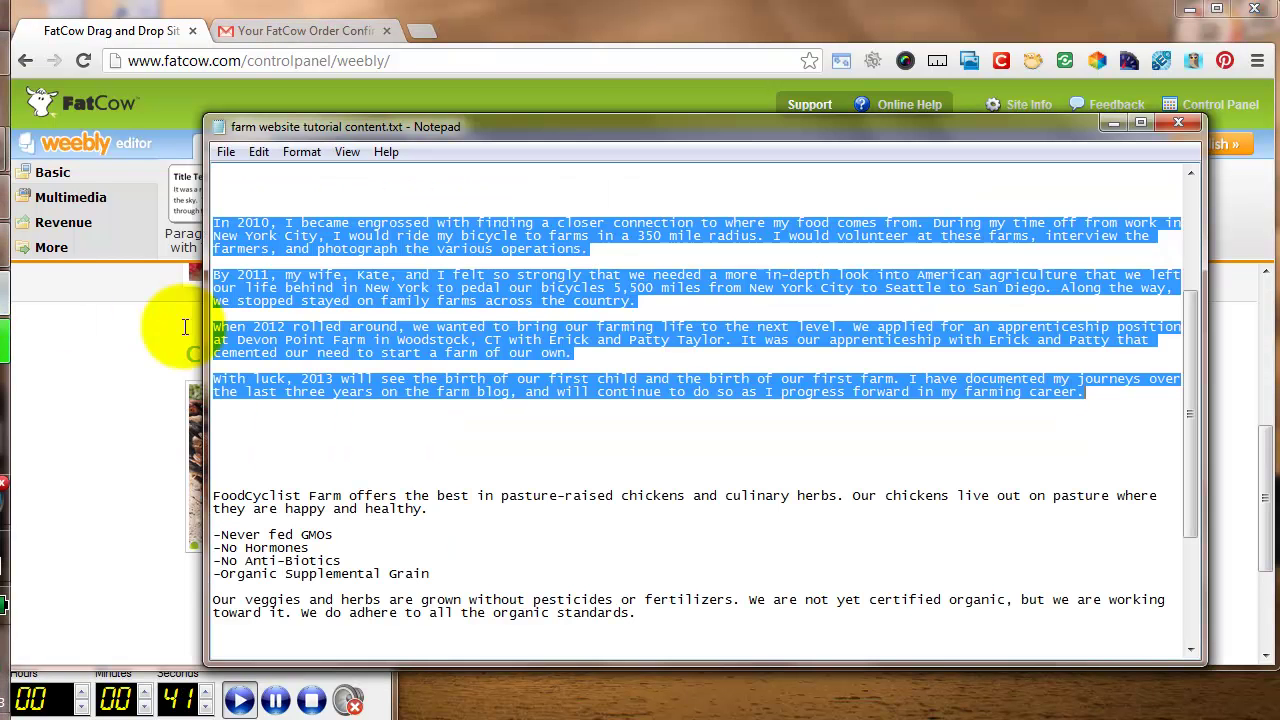
{"action": "left_click", "coordinate": [434, 457]}
{"action": "left_click", "coordinate": [632, 613]}
{"action": "left_click_drag", "start_coordinate": [630, 613], "coordinate": [210, 497]}
{"action": "key", "text": "ctrl+c"}
{"action": "right_click", "coordinate": [290, 514]}
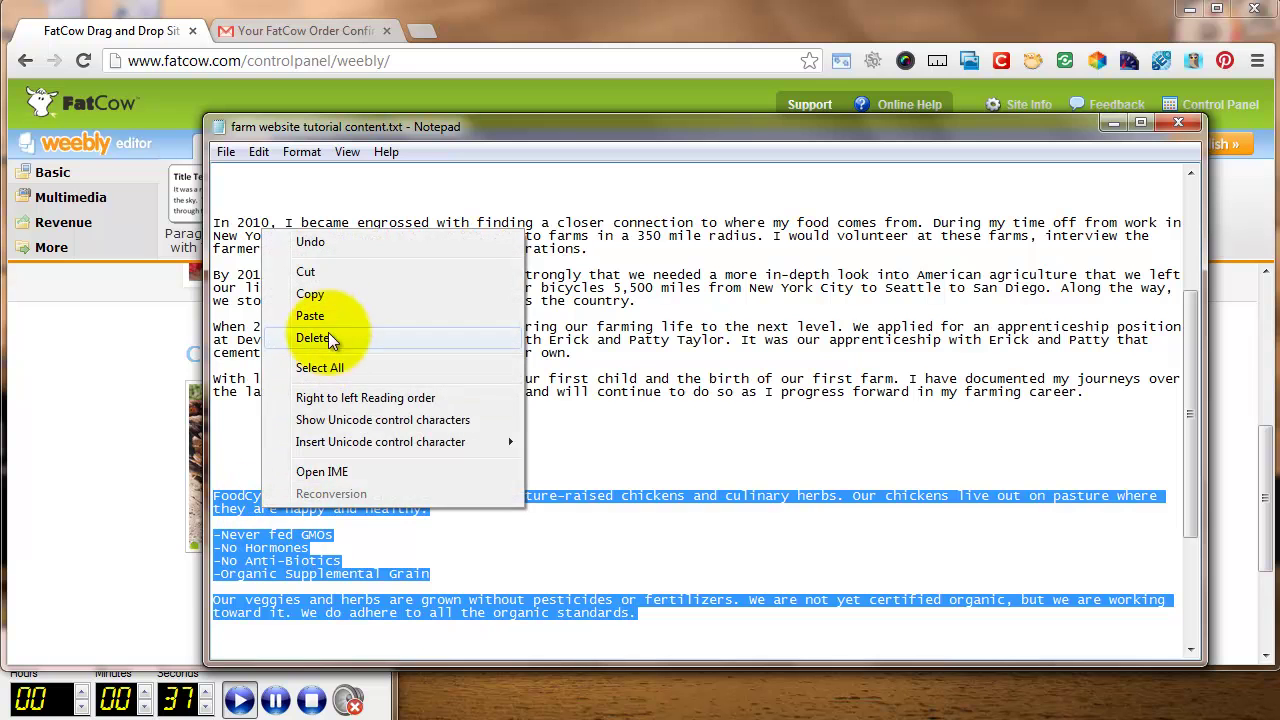
- Paste the copied product description into the paragraph beside the hen photo
{"action": "left_click", "coordinate": [157, 398]}
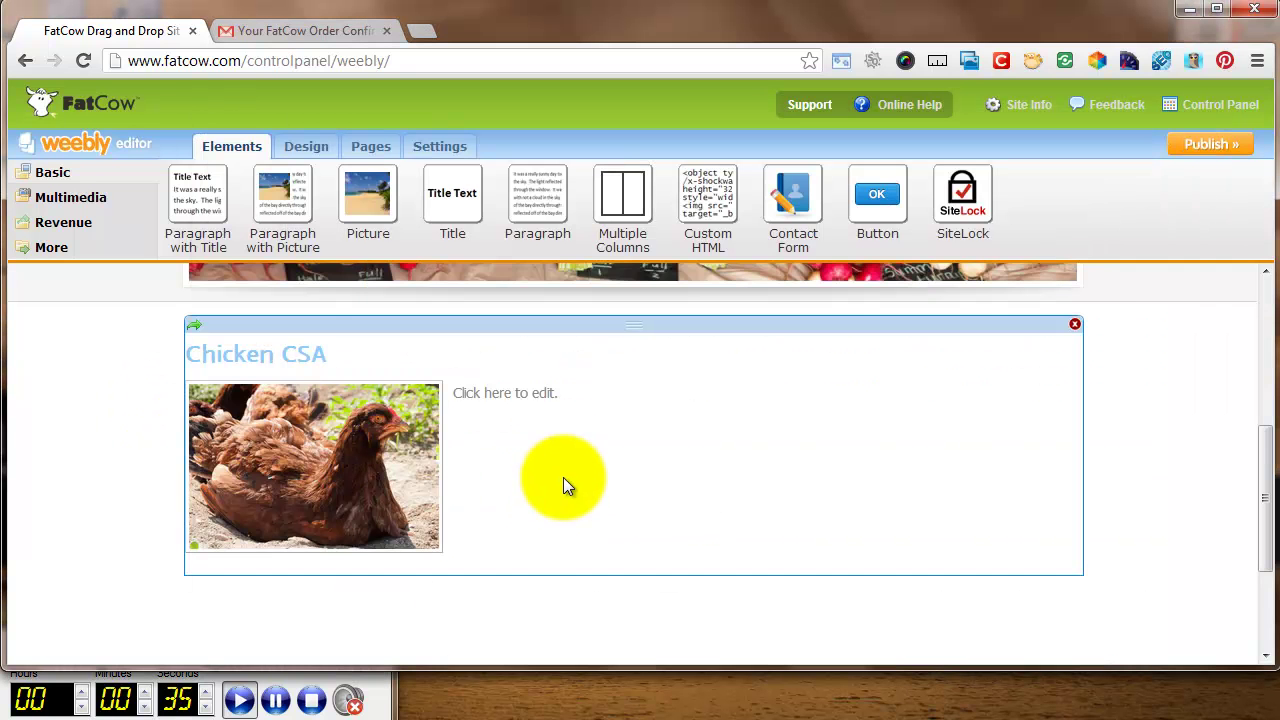
{"action": "left_click", "coordinate": [539, 389]}
{"action": "right_click", "coordinate": [539, 389]}
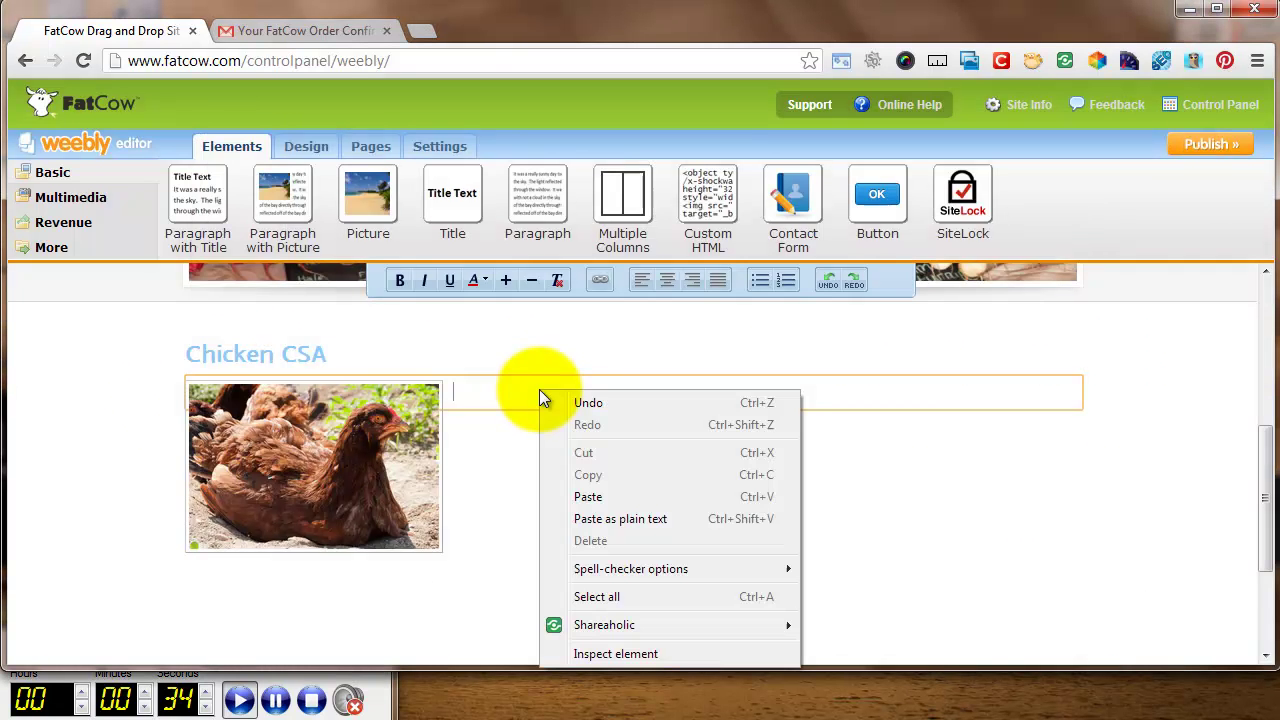
{"action": "left_click", "coordinate": [598, 490]}
- Open the Home page for editing
{"action": "scroll", "coordinate": [520, 400], "scroll_direction": "up", "scroll_amount": 10}
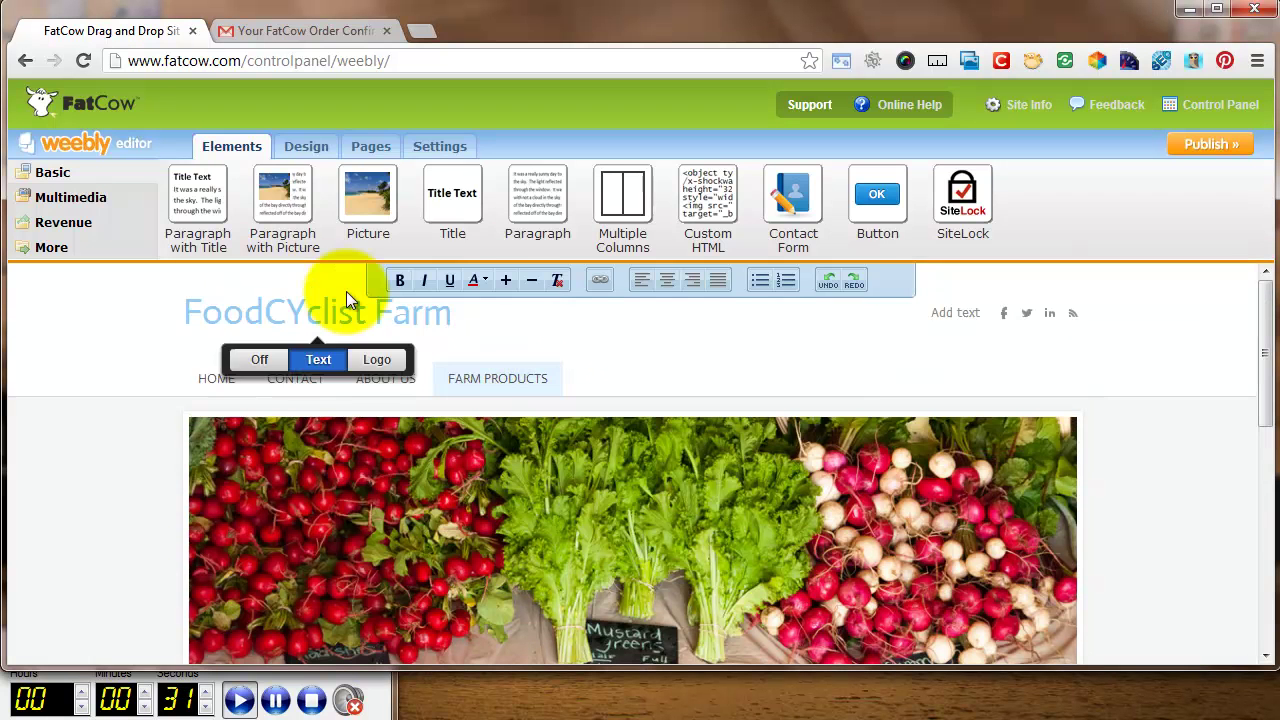
{"action": "left_click", "coordinate": [371, 147]}
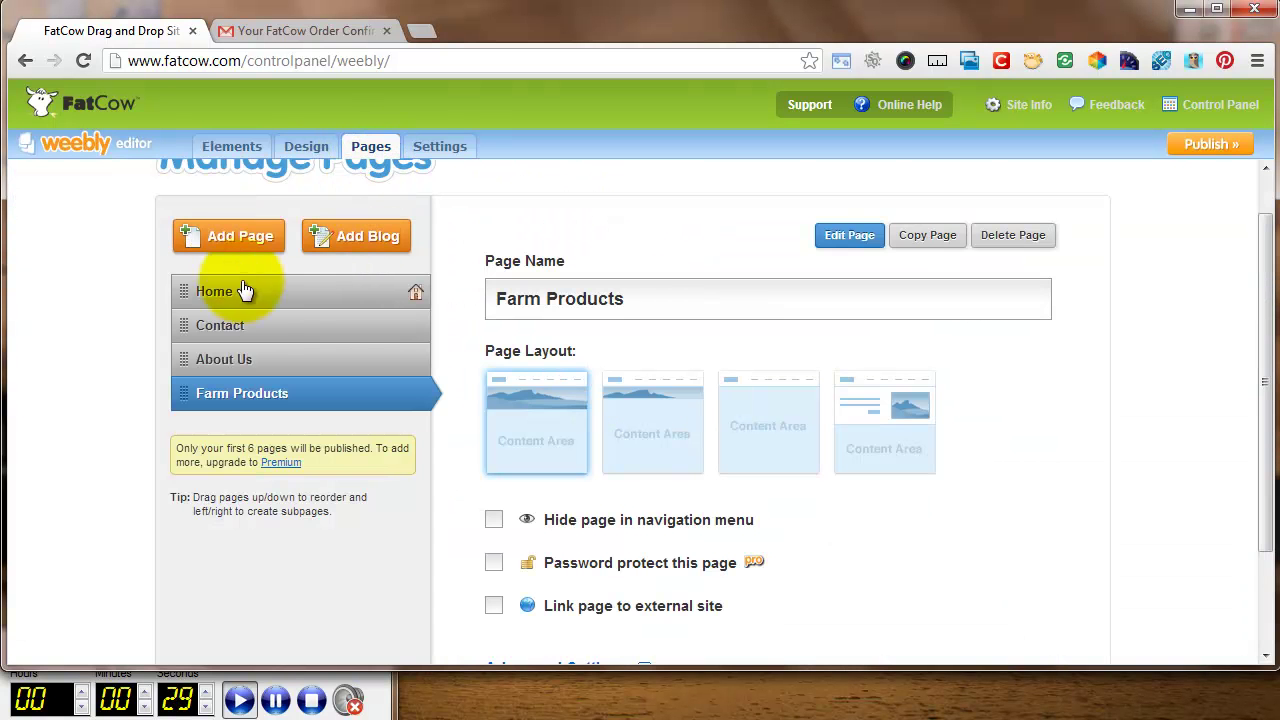
{"action": "left_click", "coordinate": [243, 290]}
{"action": "left_click", "coordinate": [883, 237]}
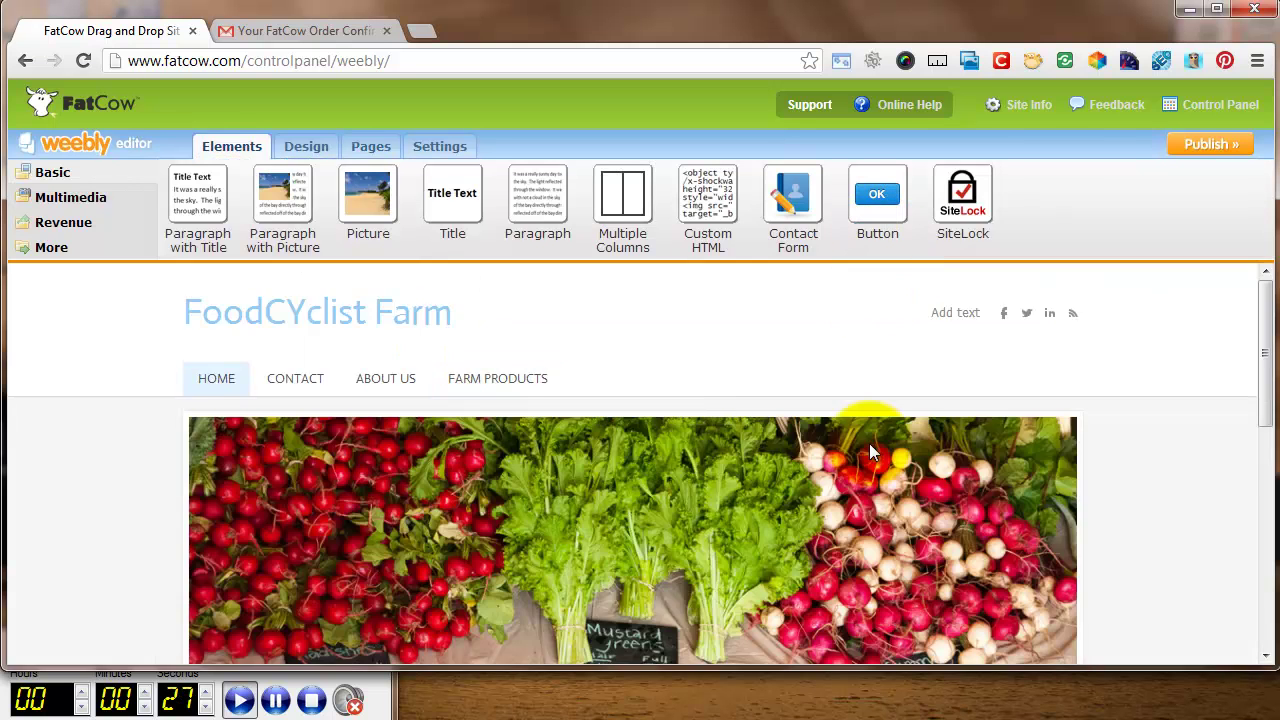
- Set the header's Facebook link to facebook.com/foodcyclist and close the social links editor
{"action": "scroll", "coordinate": [869, 443], "scroll_direction": "down", "scroll_amount": 10}
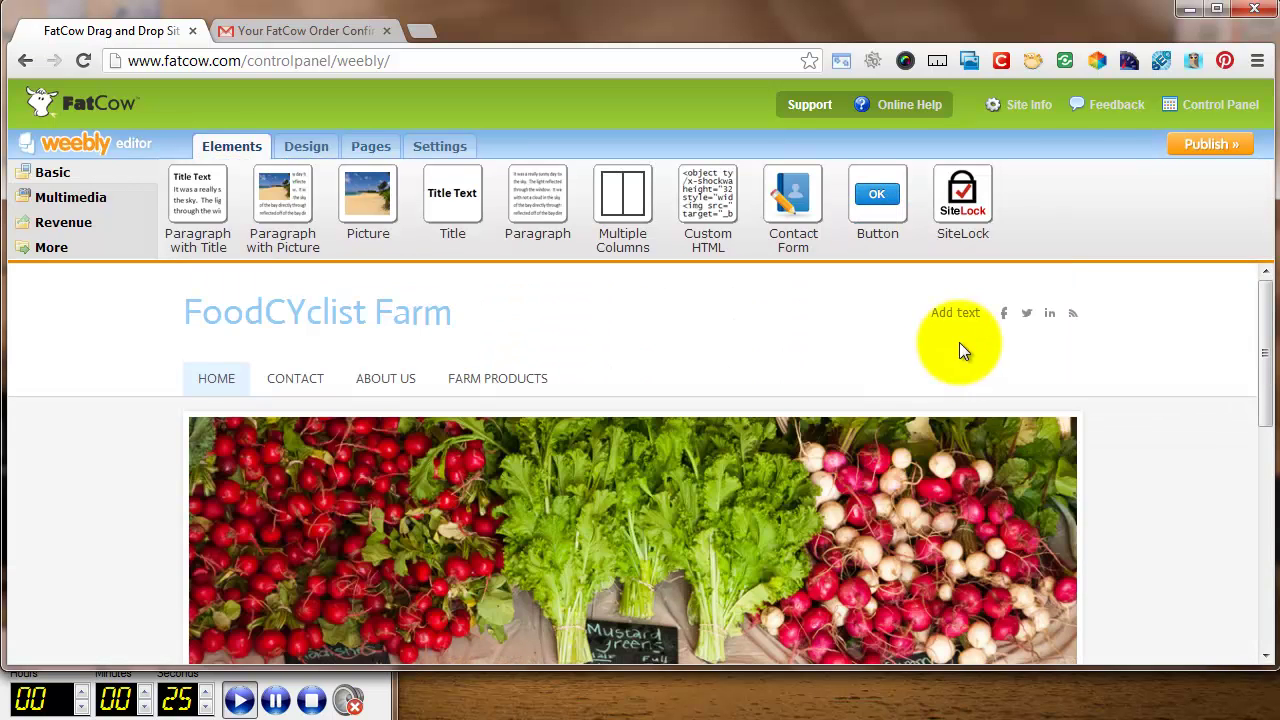
{"action": "left_click", "coordinate": [1003, 313]}
{"action": "left_click", "coordinate": [987, 364]}
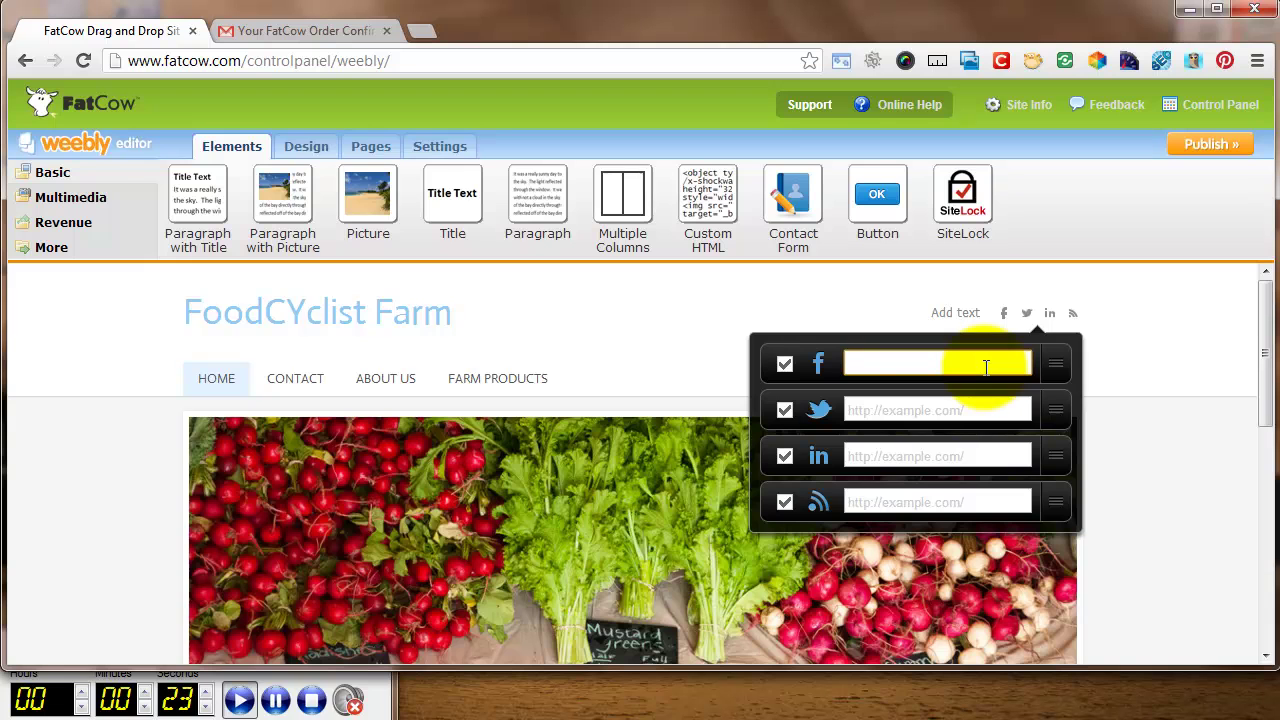
{"action": "type", "text": "facebook.com/foodc"}
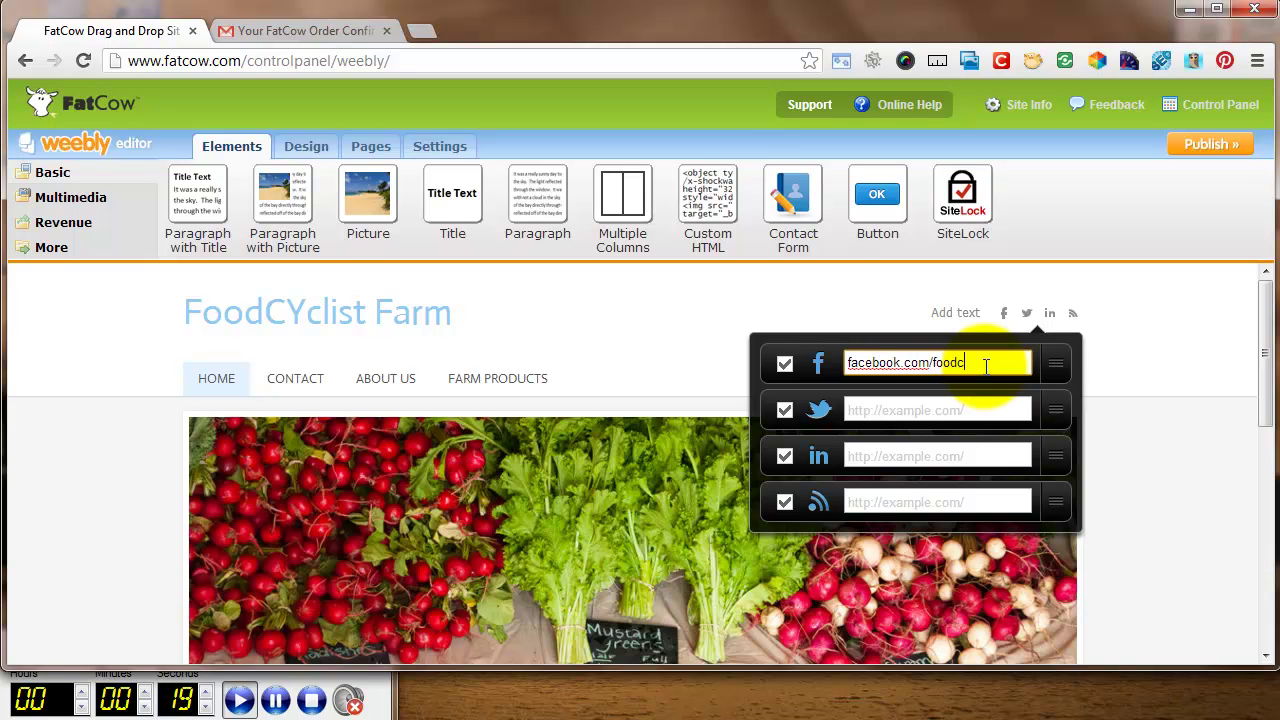
{"action": "type", "text": "yclist"}
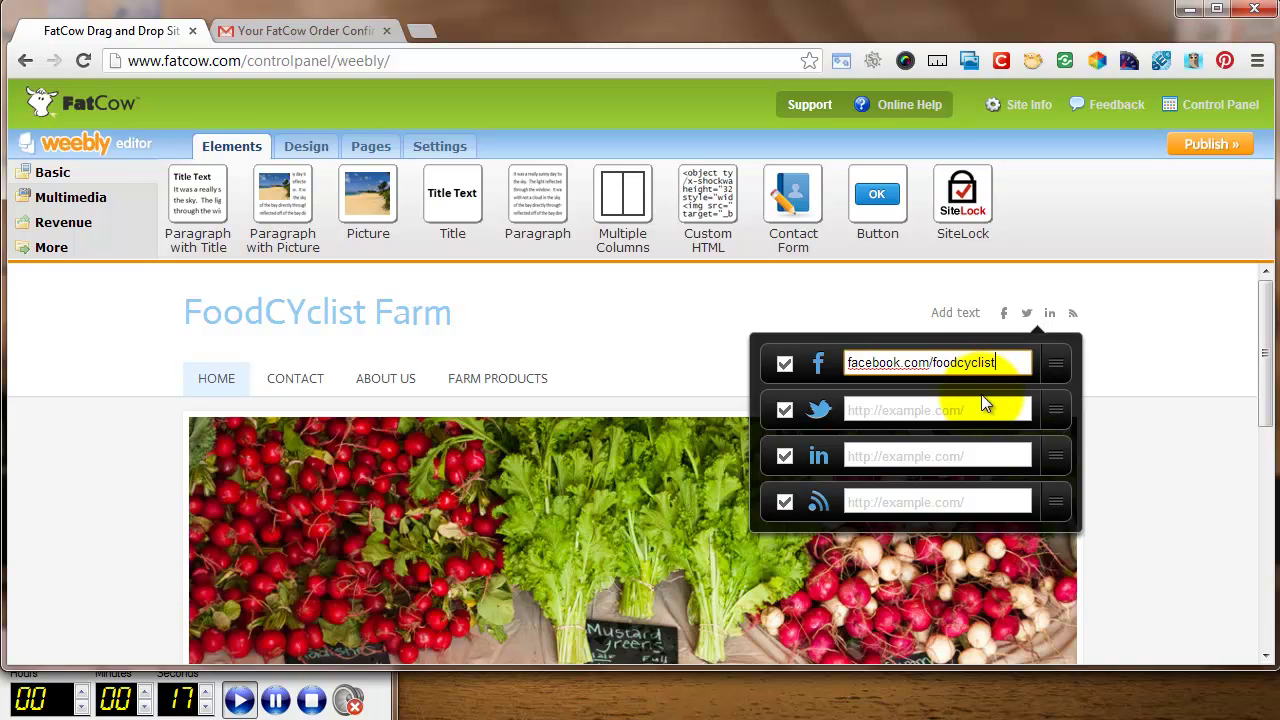
{"action": "left_click", "coordinate": [983, 401]}
{"action": "left_click", "coordinate": [1220, 400]}
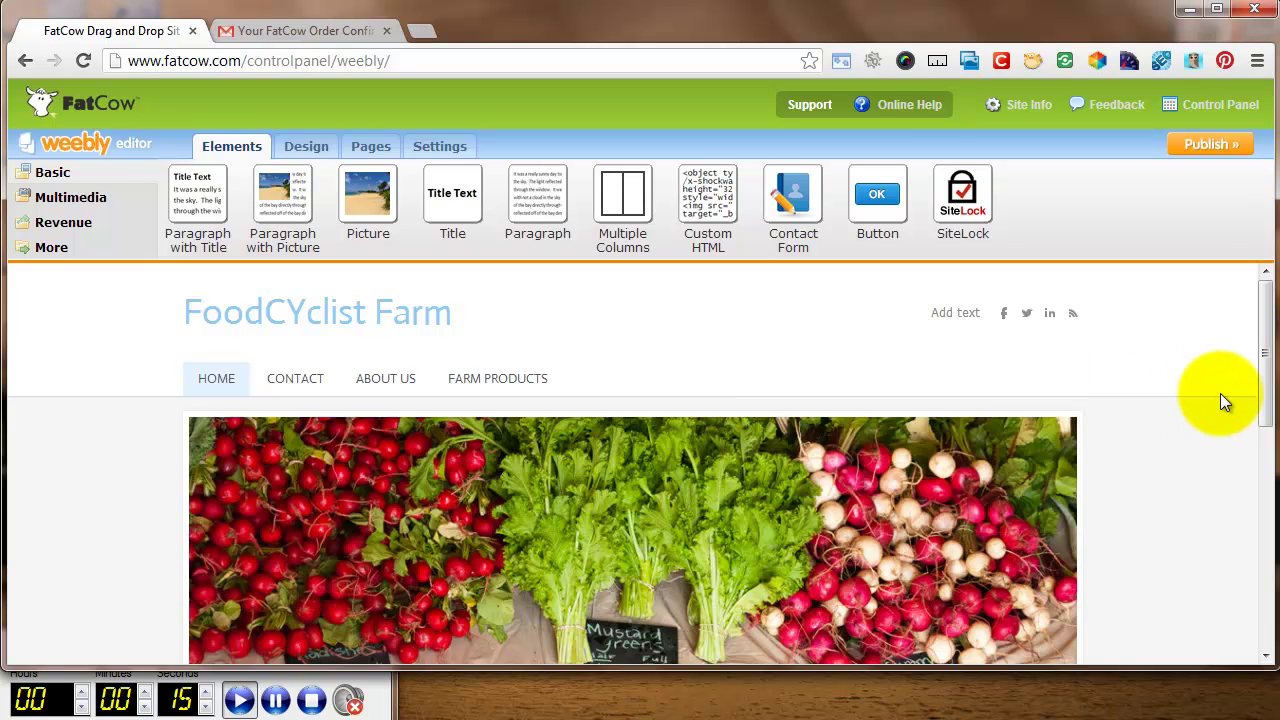
- Publish the website and open the live site at foodcyclistfarm.com
{"action": "left_click", "coordinate": [1222, 146]}
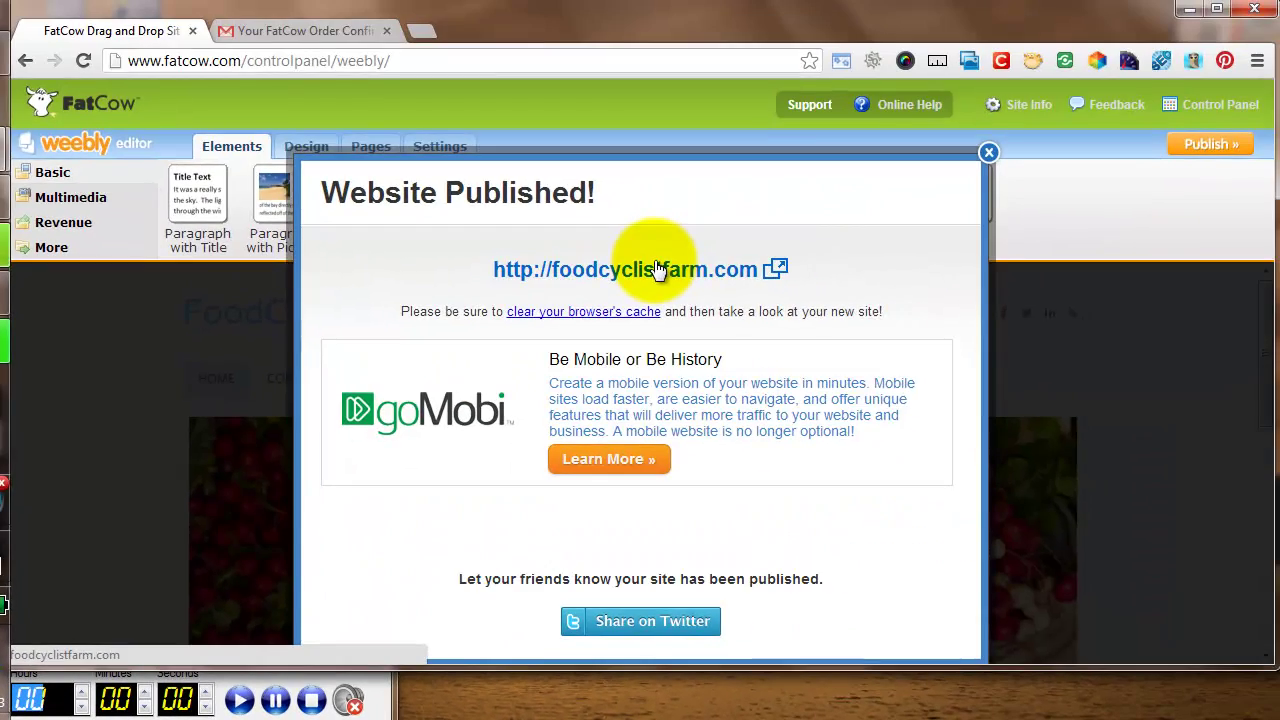
{"action": "left_click", "coordinate": [652, 265]}
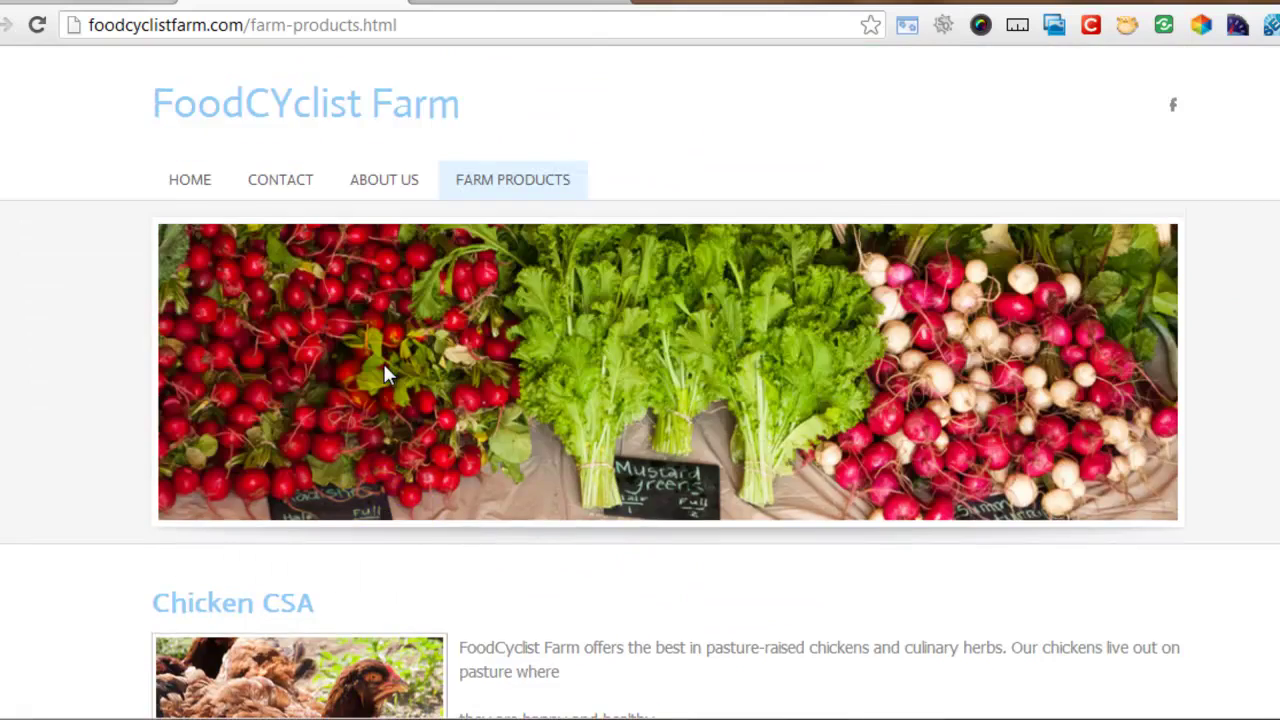
- Review the live site's Farm Products page and Contact page from header to footer
{"action": "scroll", "coordinate": [385, 368], "scroll_direction": "down", "scroll_amount": 3}
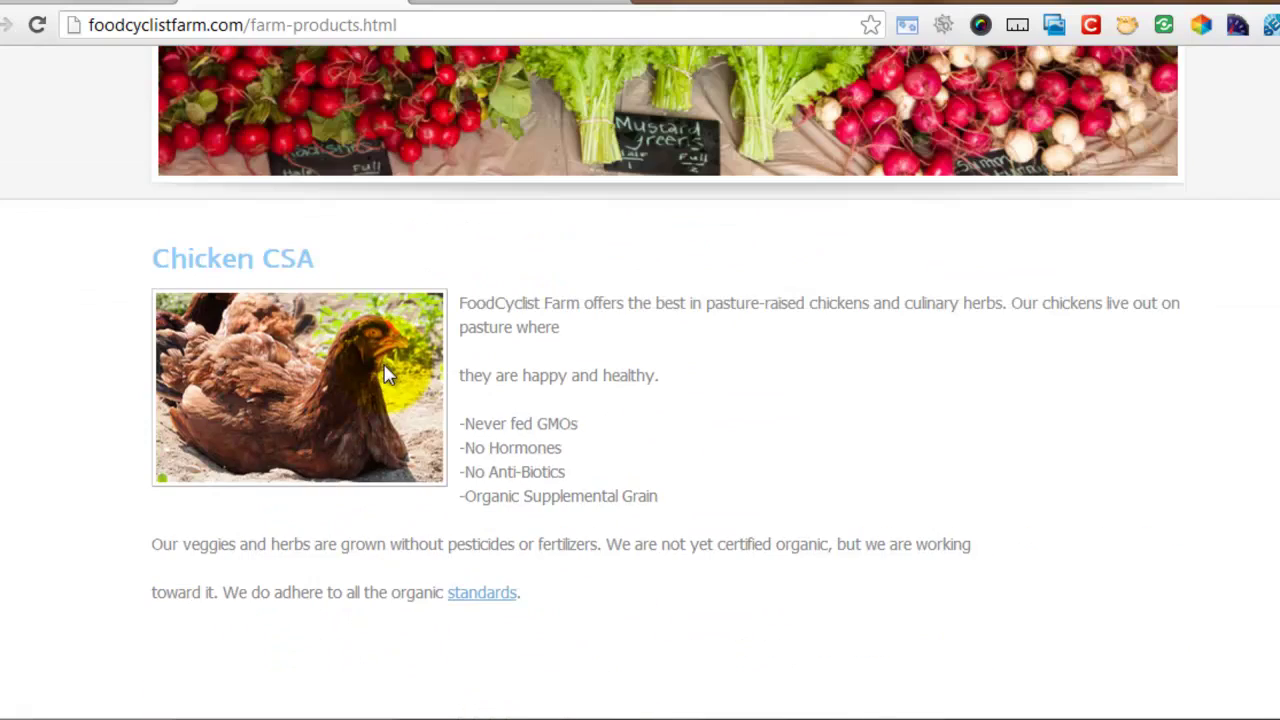
{"action": "scroll", "coordinate": [371, 371], "scroll_direction": "up", "scroll_amount": 3}
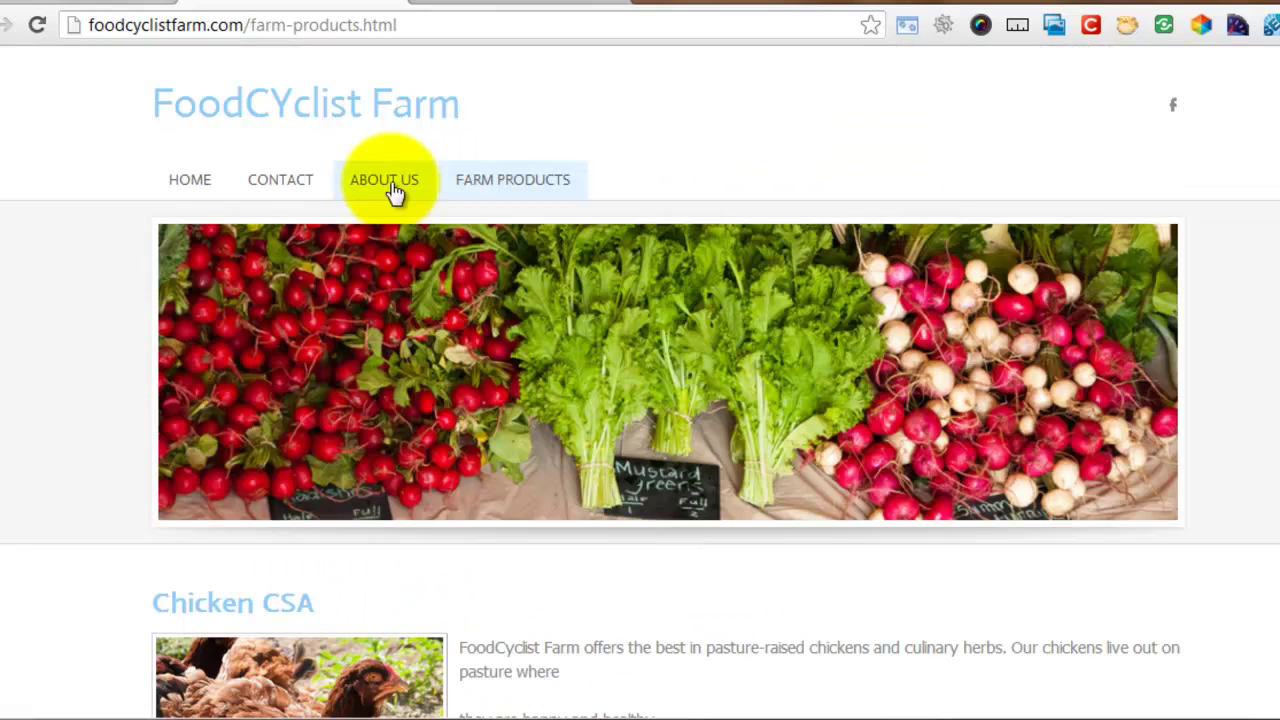
{"action": "left_click", "coordinate": [305, 187]}
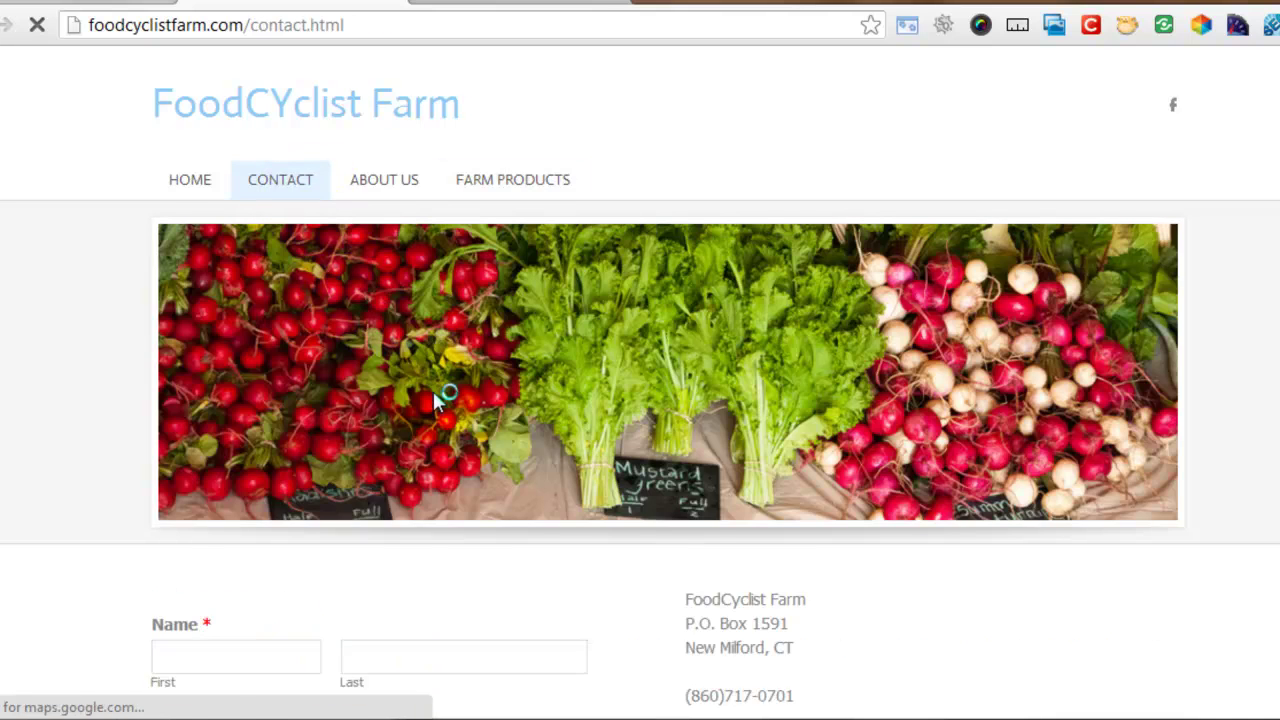
{"action": "scroll", "coordinate": [436, 410], "scroll_direction": "down", "scroll_amount": 1}
{"action": "scroll", "coordinate": [436, 417], "scroll_direction": "down", "scroll_amount": 7}
{"action": "scroll", "coordinate": [471, 434], "scroll_direction": "up", "scroll_amount": 8}
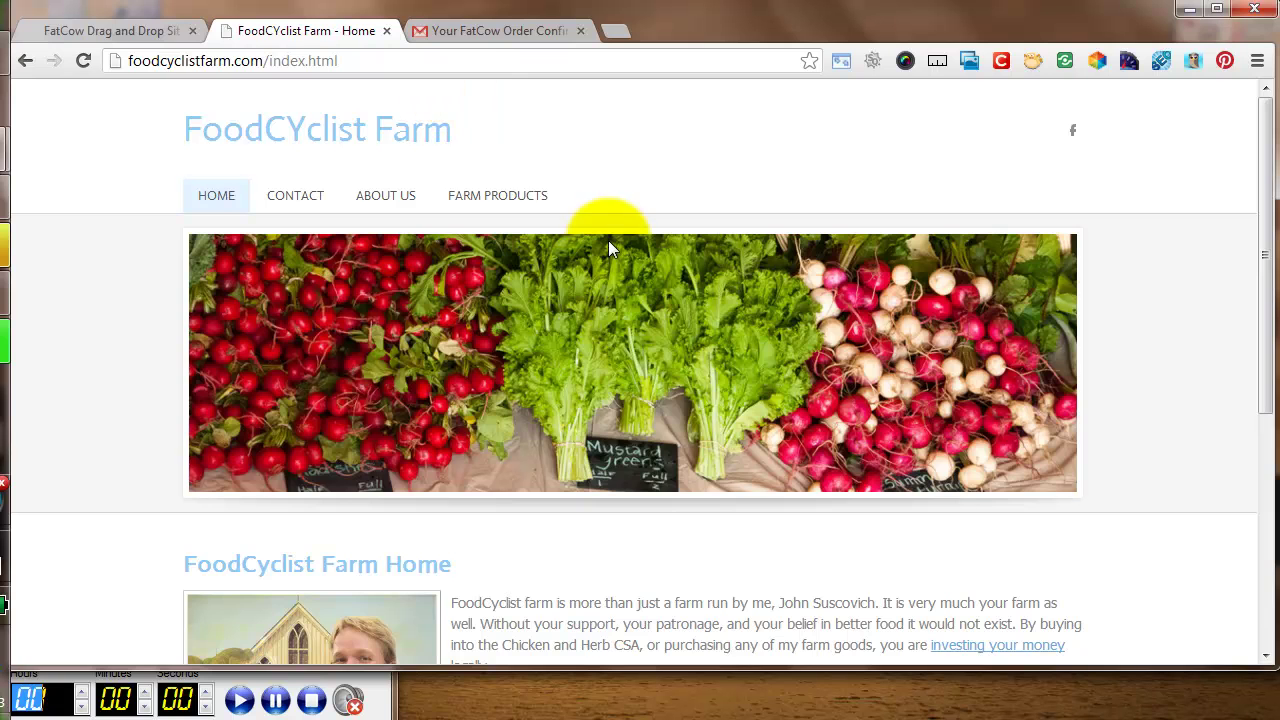
- Return to the Weebly editor, dismiss the publish confirmation, and apply the favorite theme with the mountain backdrop and orange ribbon navigation
{"action": "left_click", "coordinate": [124, 33]}
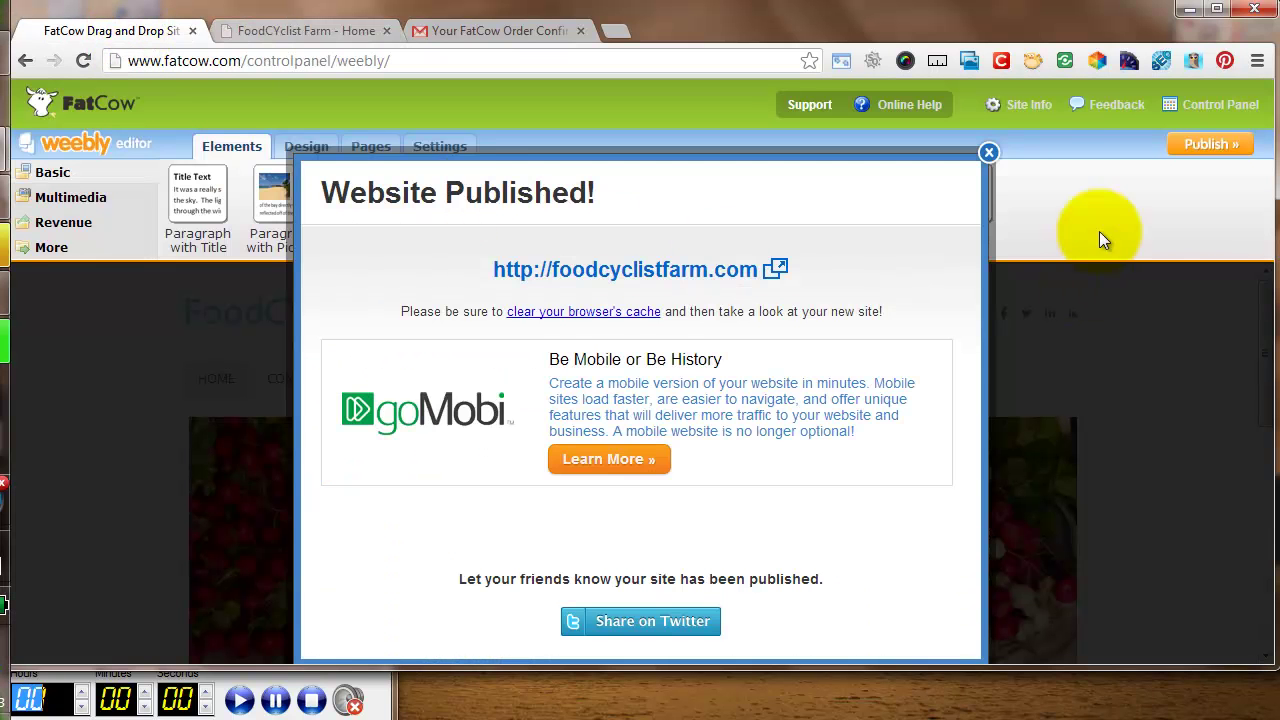
{"action": "left_click", "coordinate": [989, 153]}
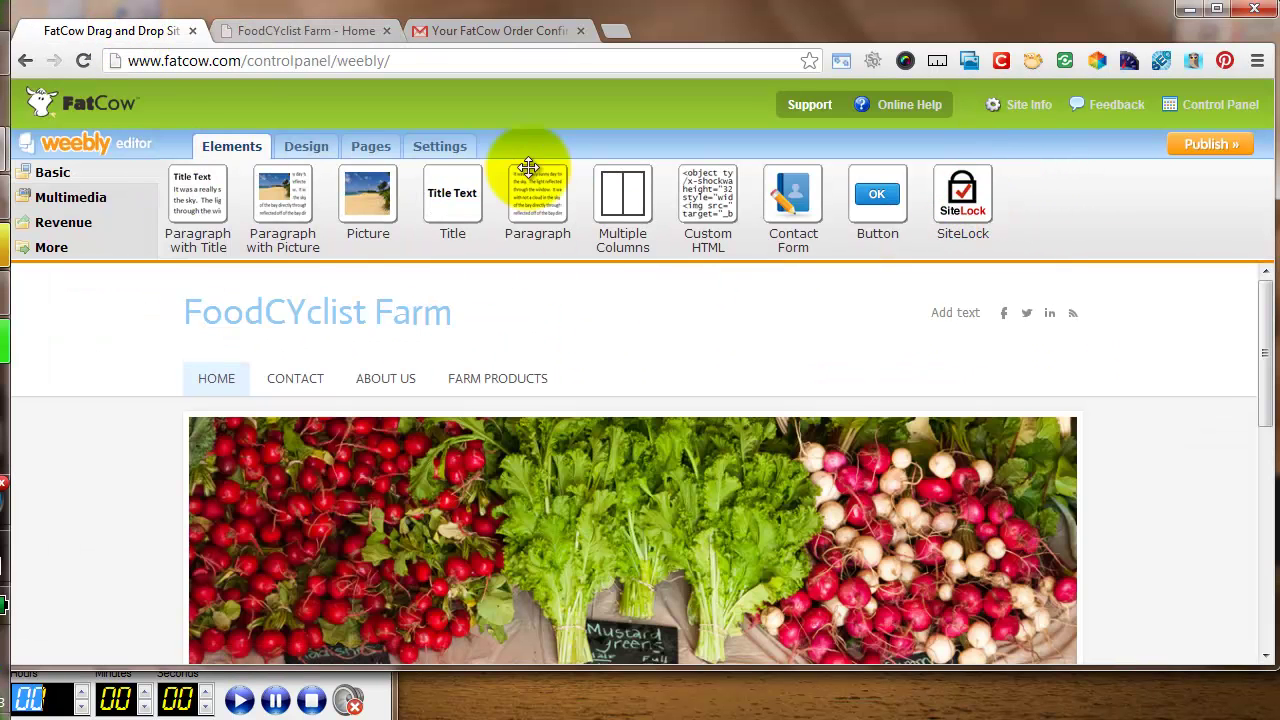
{"action": "left_click", "coordinate": [290, 147]}
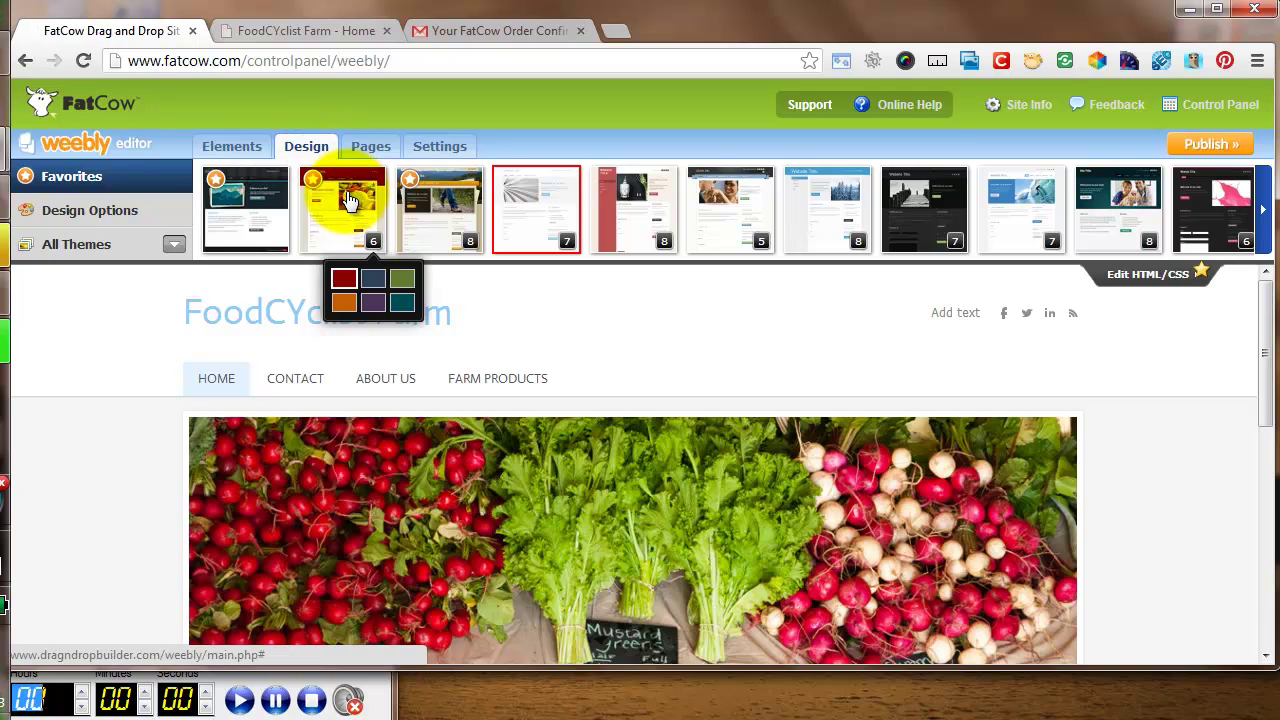
{"action": "left_click", "coordinate": [349, 194]}
{"action": "left_click", "coordinate": [427, 212]}
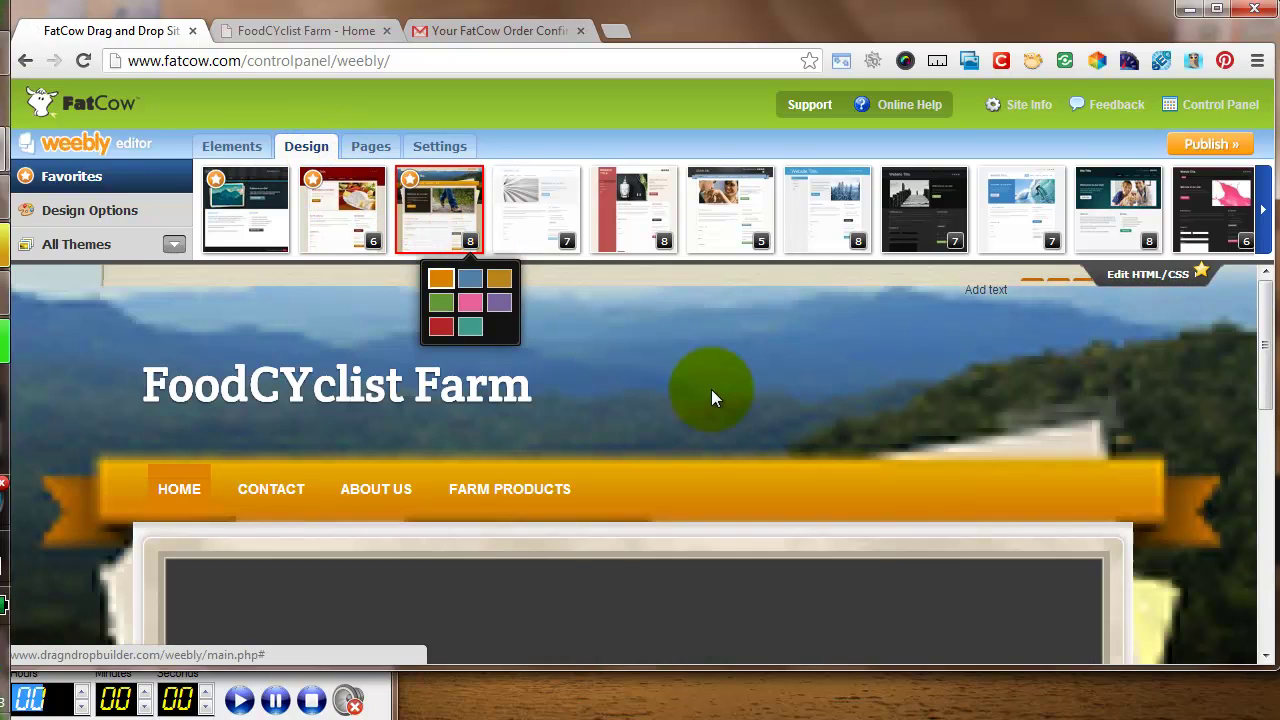
{"action": "scroll", "coordinate": [712, 398], "scroll_direction": "down", "scroll_amount": 7}
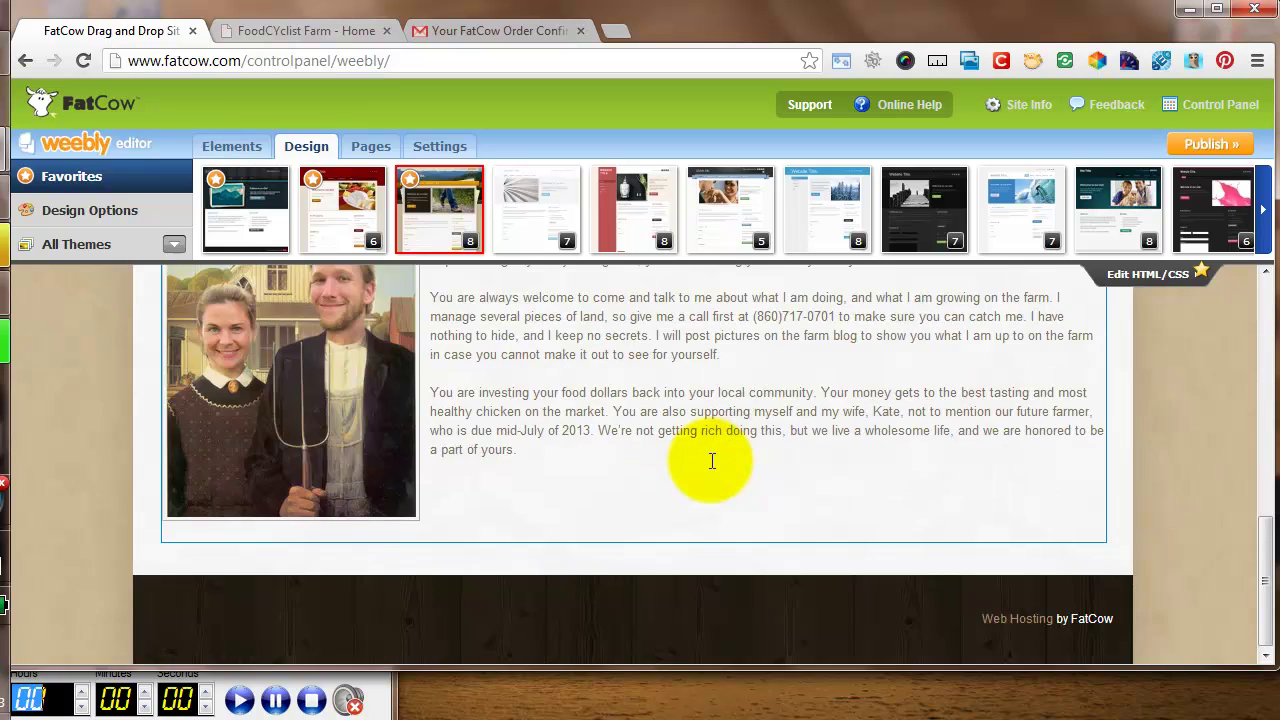
{"action": "scroll", "coordinate": [712, 460], "scroll_direction": "up", "scroll_amount": 2}
{"action": "scroll", "coordinate": [712, 460], "scroll_direction": "up", "scroll_amount": 5}
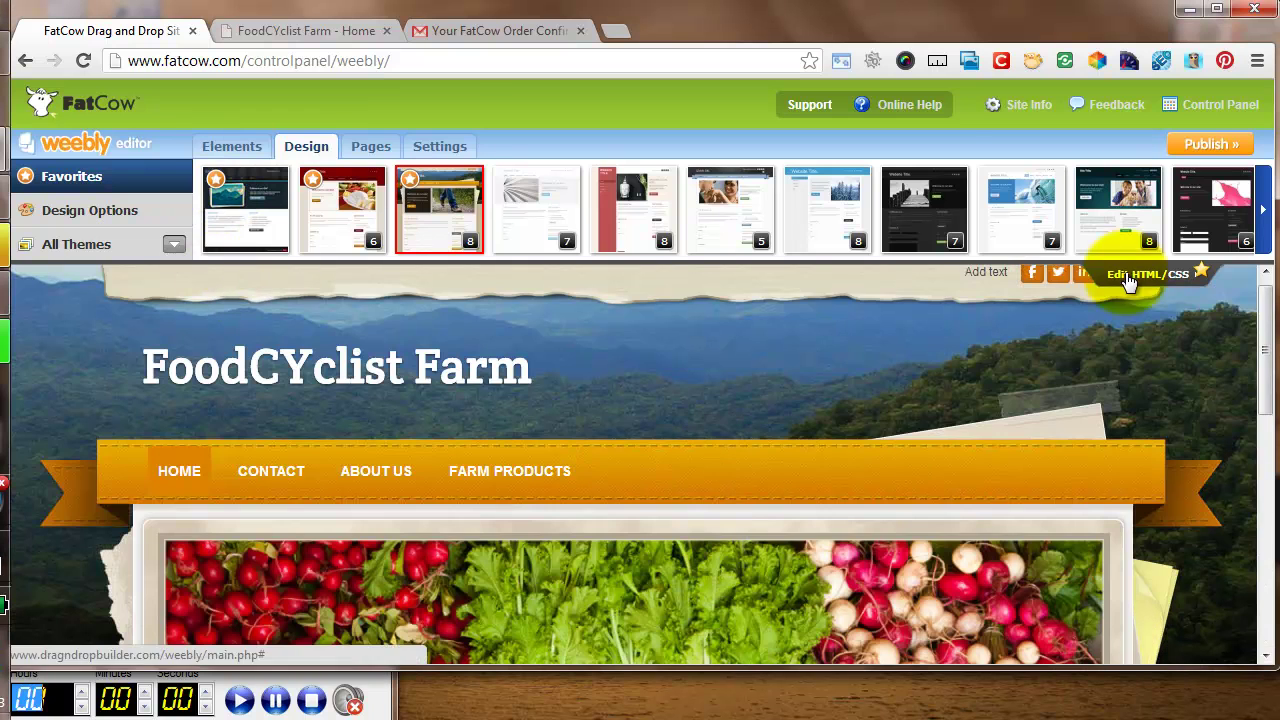
- Publish the redesigned website and reload the live Home page at foodcyclistfarm.com
{"action": "left_click", "coordinate": [1208, 145]}
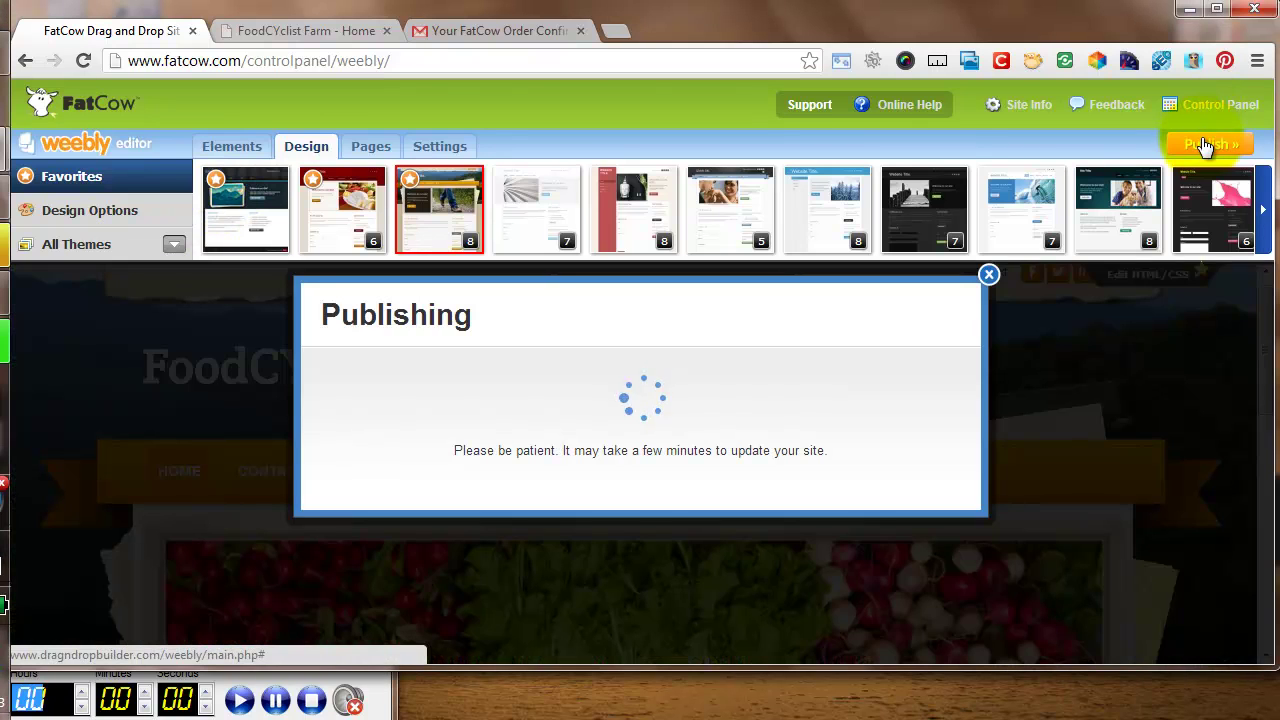
{"action": "key", "text": "ctrl+Tab"}
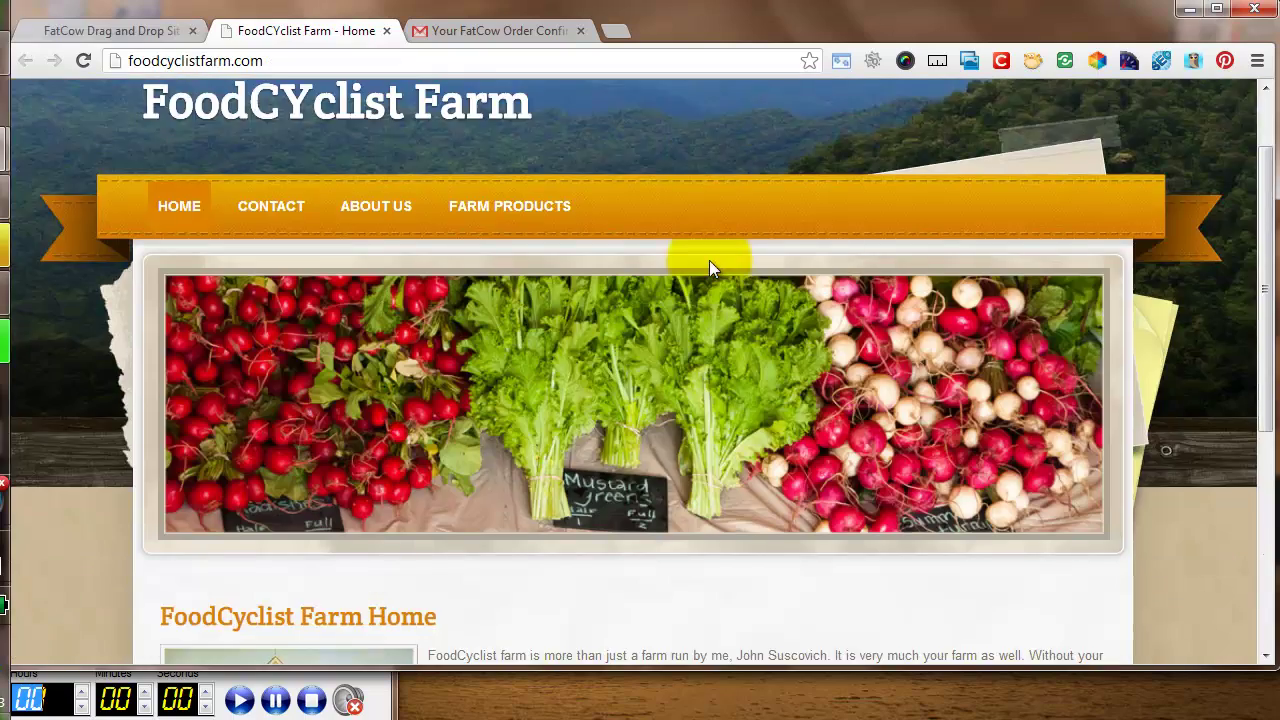
{"action": "scroll", "coordinate": [921, 390], "scroll_direction": "down", "scroll_amount": 5}
{"action": "key", "text": "F5"}
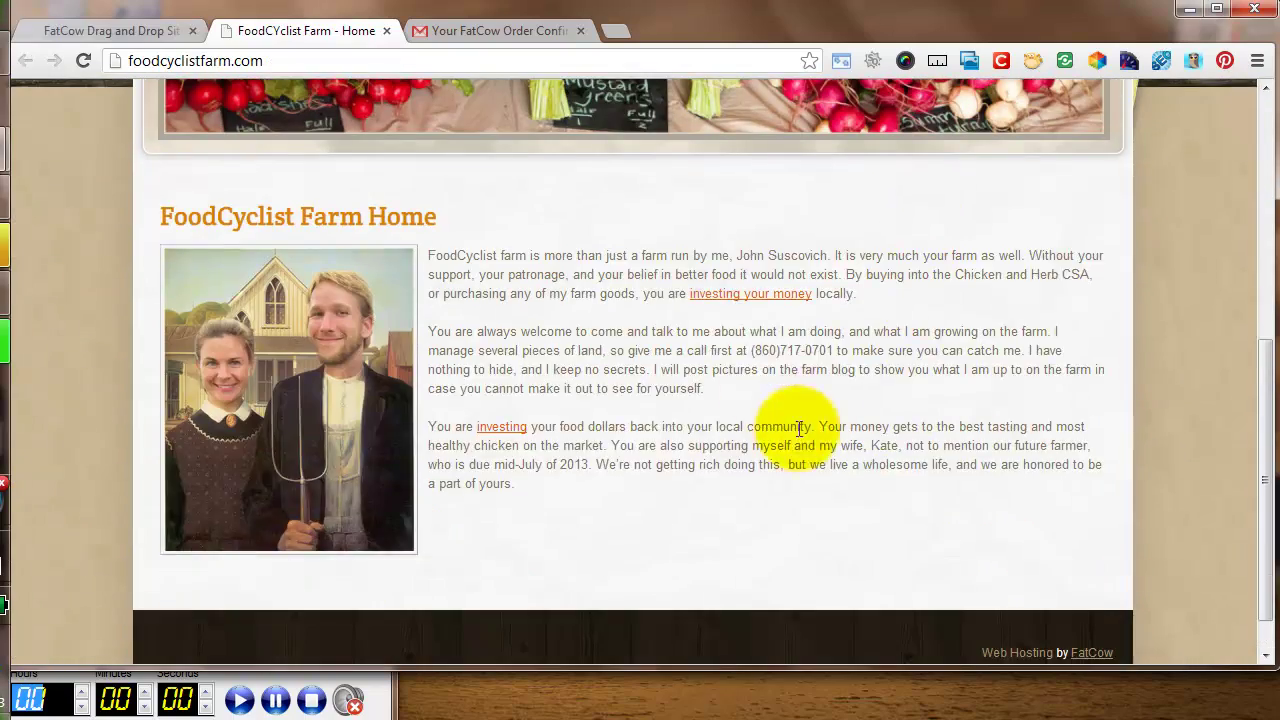
- Look over the live Home page in the new theme, from the header to the welcome text
{"action": "scroll", "coordinate": [829, 387], "scroll_direction": "up", "scroll_amount": 5}
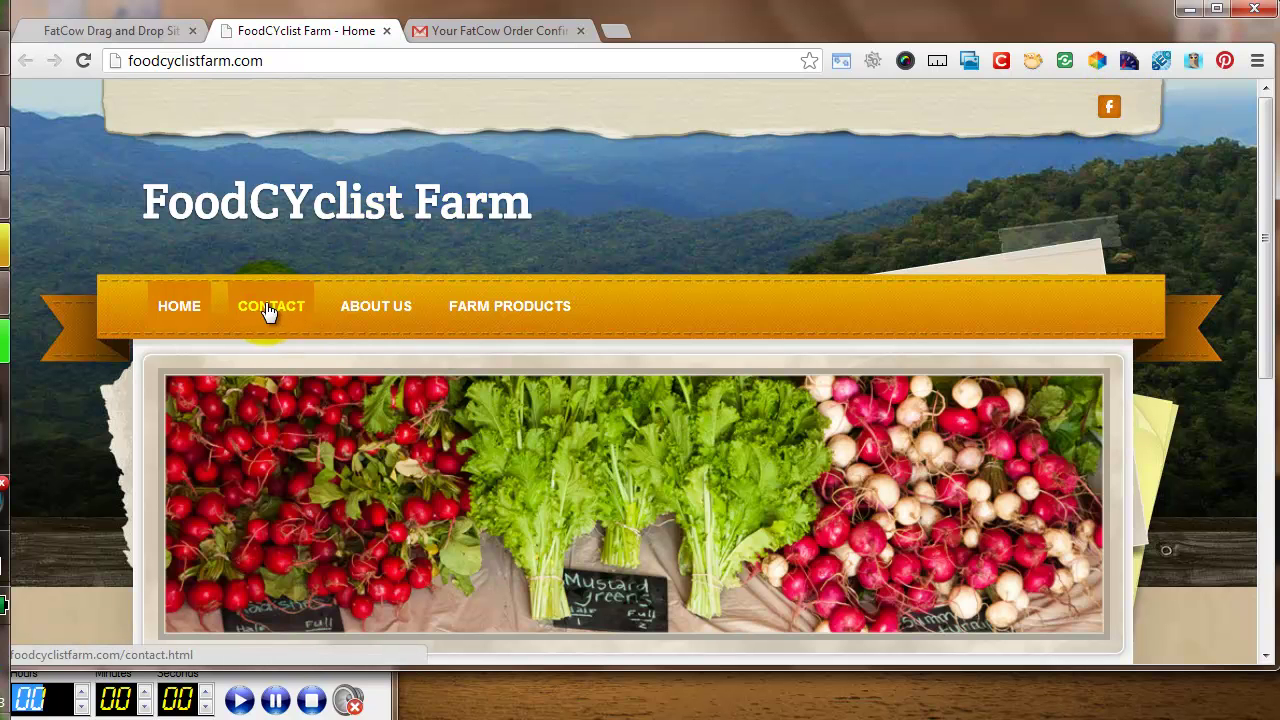
{"action": "scroll", "coordinate": [794, 536], "scroll_direction": "down", "scroll_amount": 3}
{"action": "scroll", "coordinate": [794, 536], "scroll_direction": "up", "scroll_amount": 3}
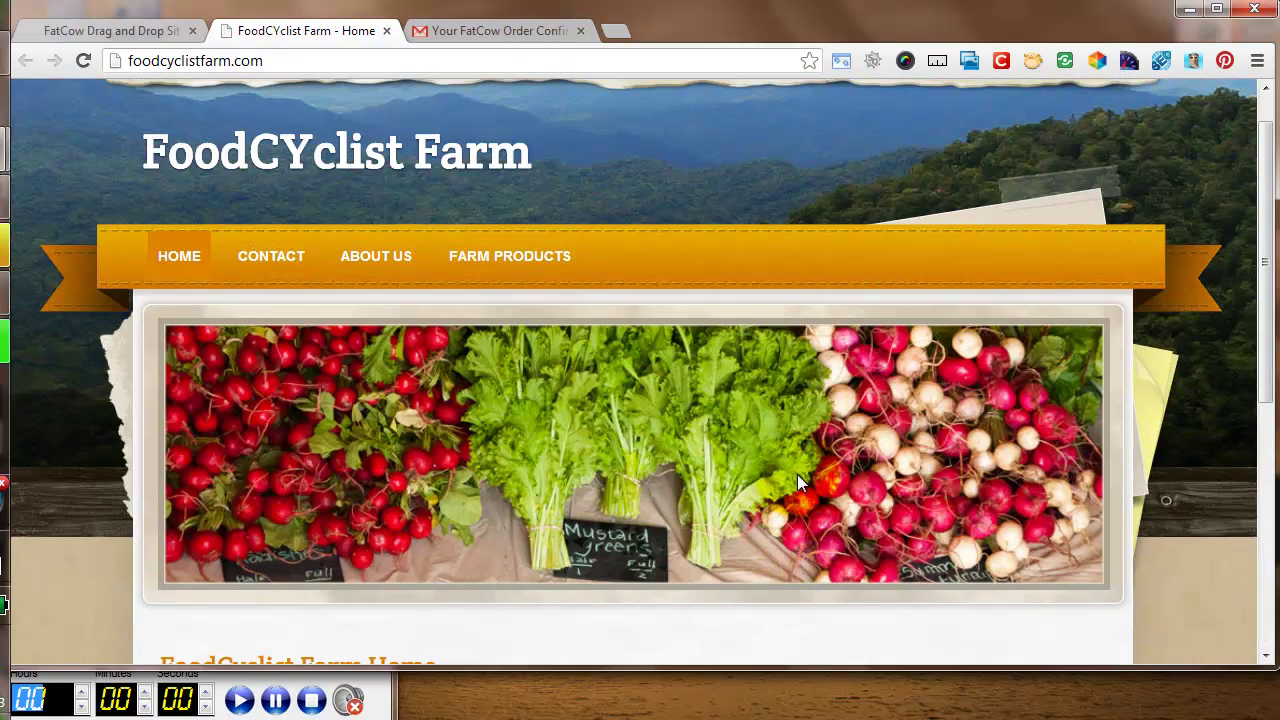
{"action": "scroll", "coordinate": [797, 481], "scroll_direction": "up", "scroll_amount": 1}
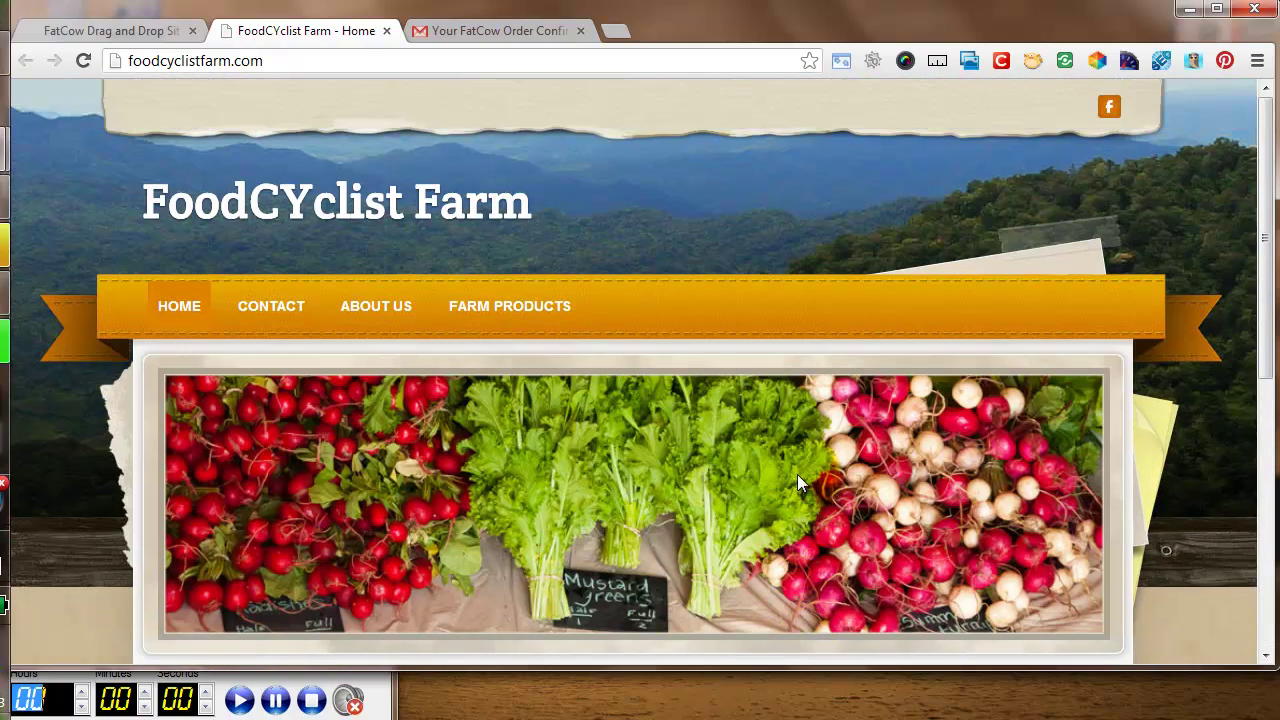
{"action": "scroll", "coordinate": [797, 481], "scroll_direction": "down", "scroll_amount": 5}
{"action": "scroll", "coordinate": [797, 474], "scroll_direction": "up", "scroll_amount": 5}
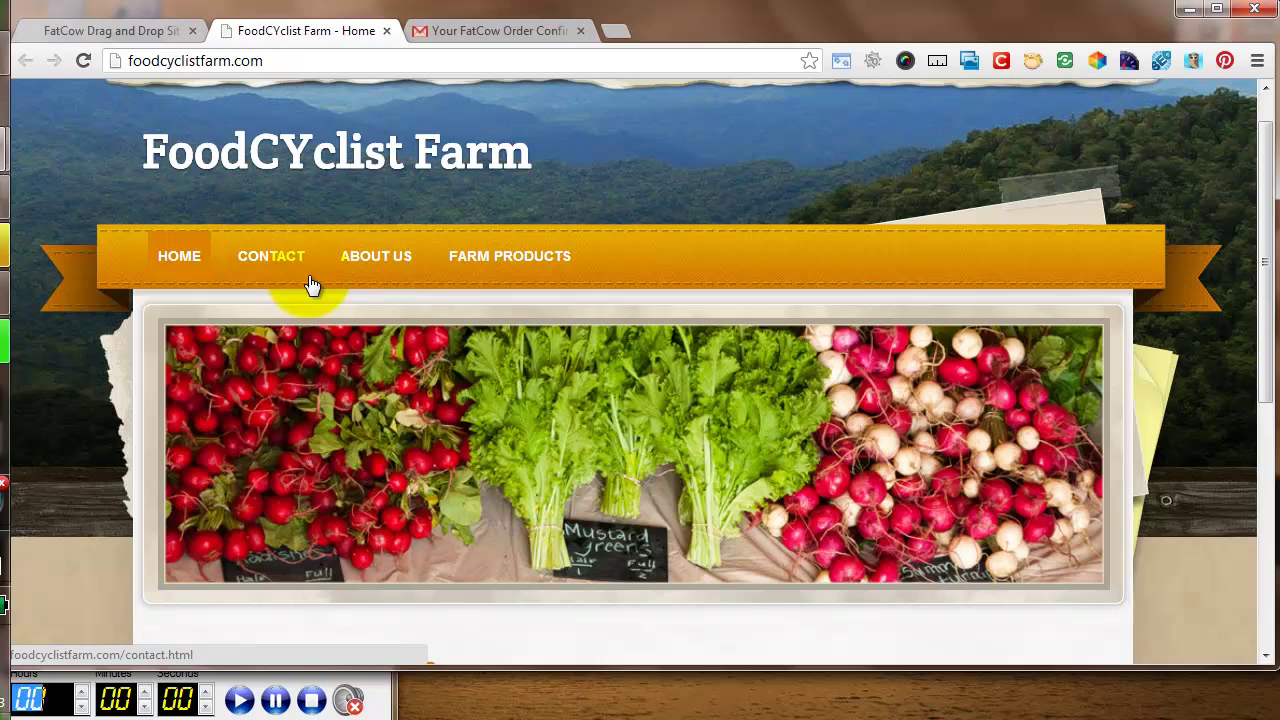
- Review the live About Us page in the new theme and return to the Weebly editor
{"action": "left_click", "coordinate": [415, 266]}
{"action": "scroll", "coordinate": [956, 342], "scroll_direction": "down", "scroll_amount": 5}
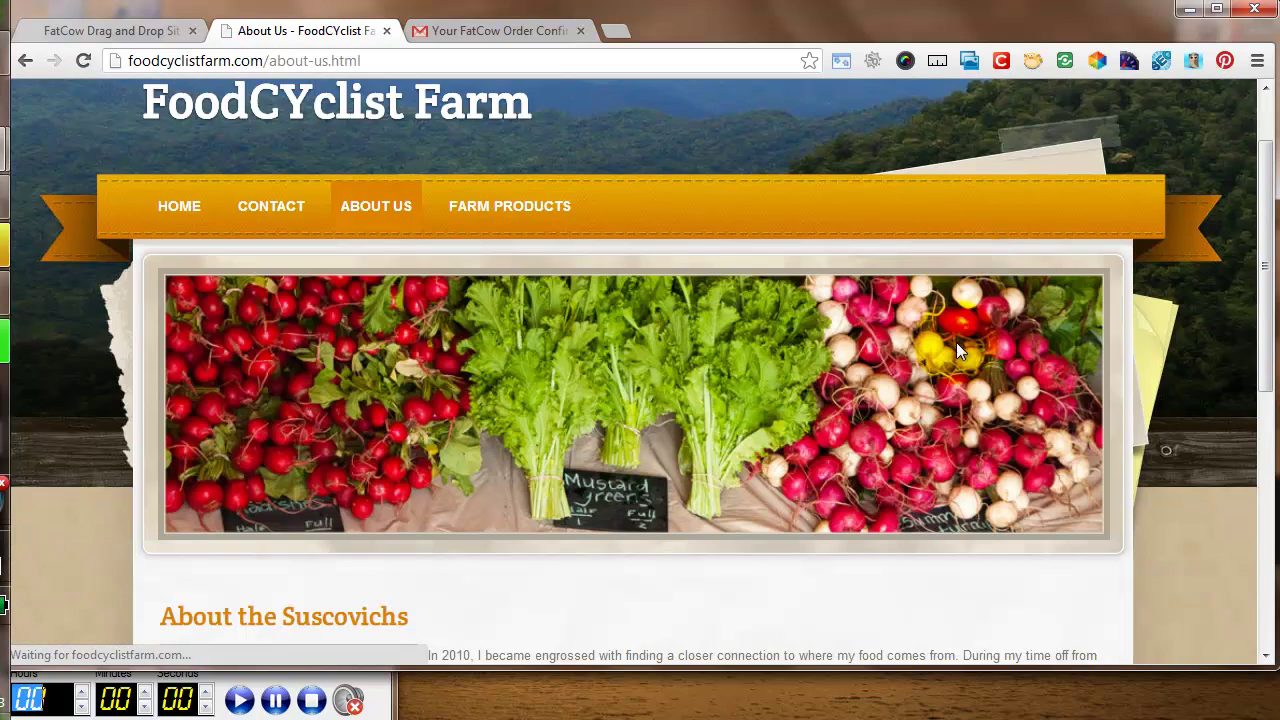
{"action": "scroll", "coordinate": [900, 390], "scroll_direction": "down", "scroll_amount": 2}
{"action": "scroll", "coordinate": [800, 380], "scroll_direction": "up", "scroll_amount": 7}
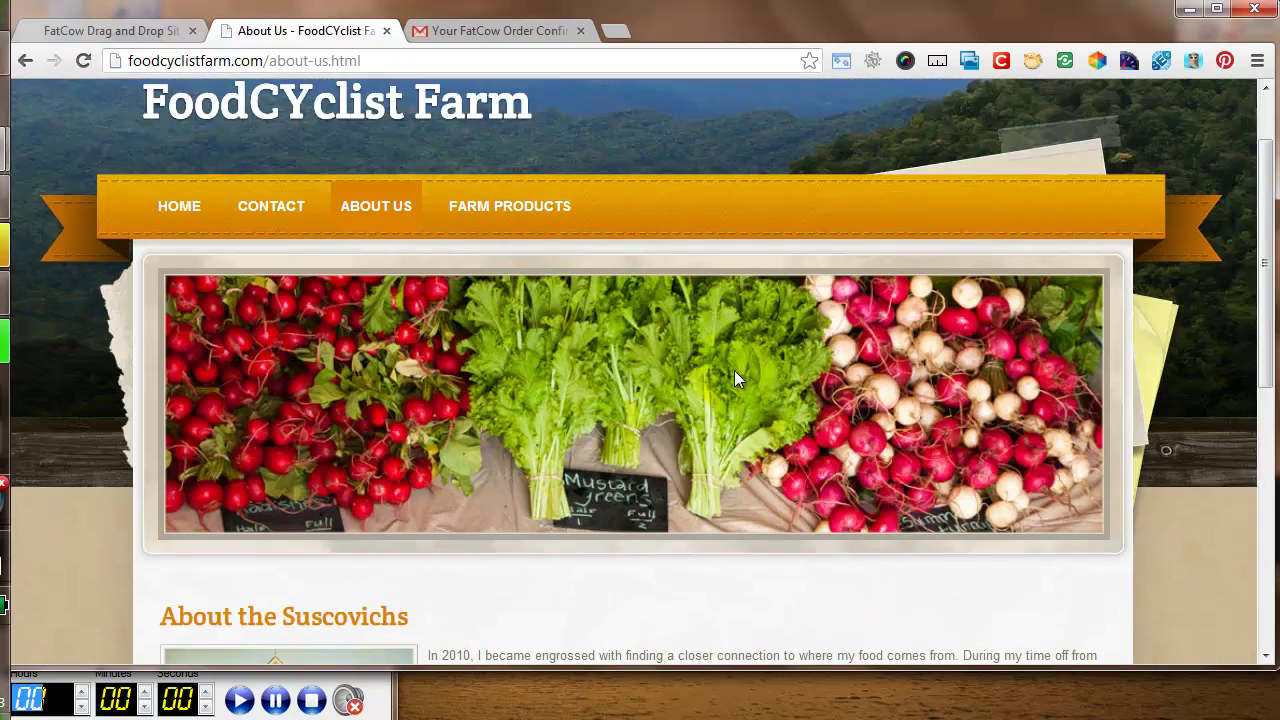
{"action": "scroll", "coordinate": [390, 600], "scroll_direction": "down", "scroll_amount": 4}
{"action": "key", "text": "ctrl+shift+Tab"}
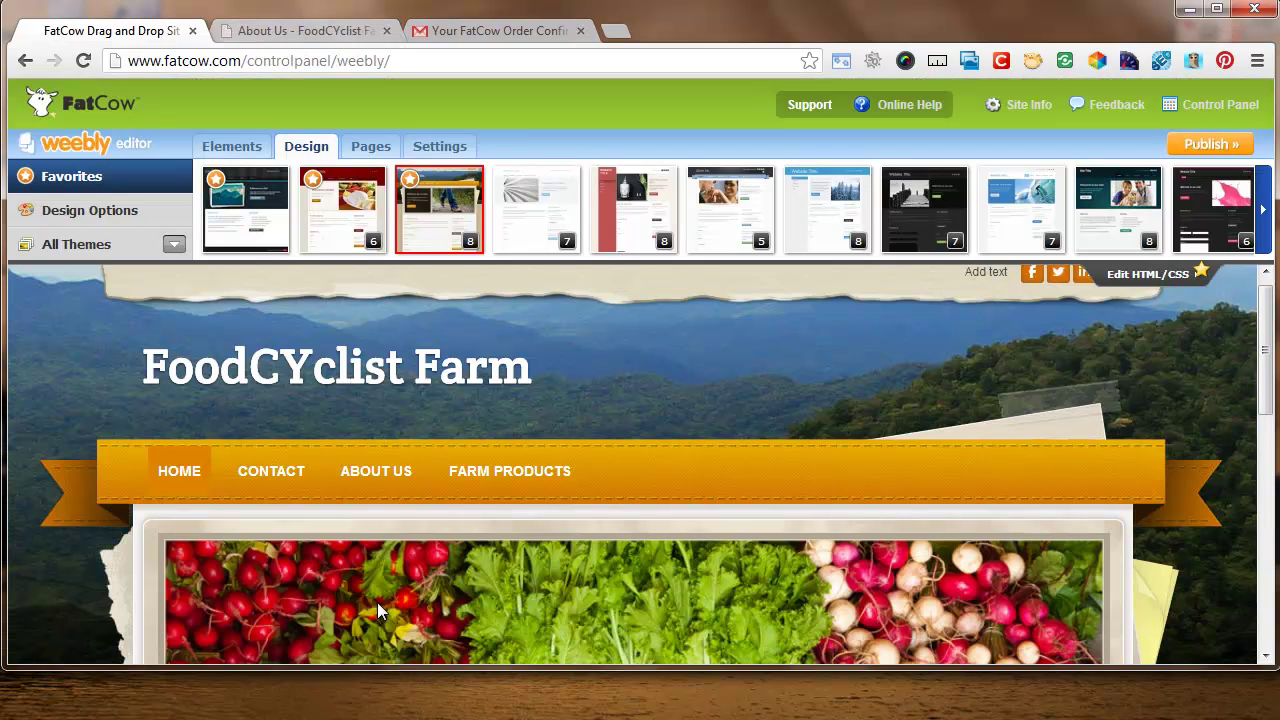